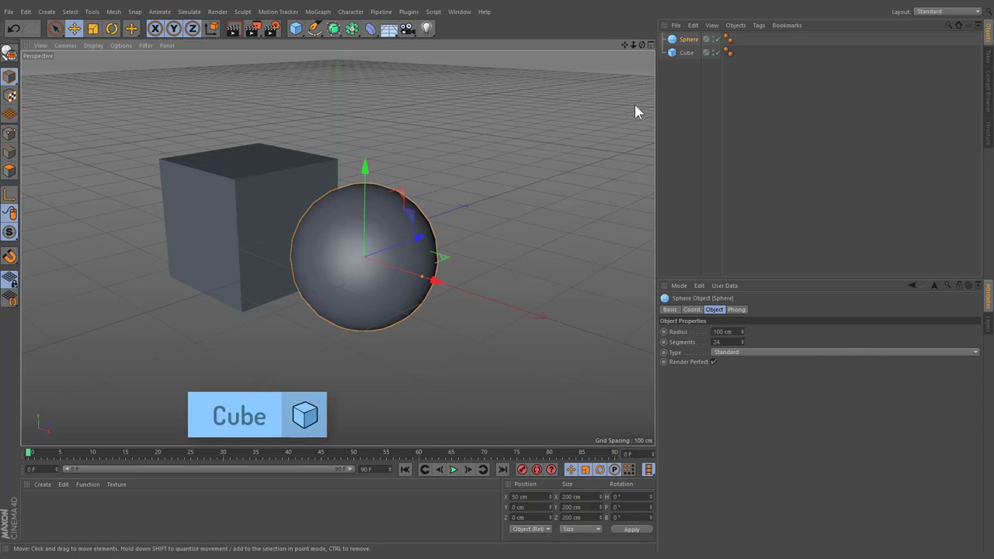
- Set the cube's Y position as the XPressions driver
click(679, 52)
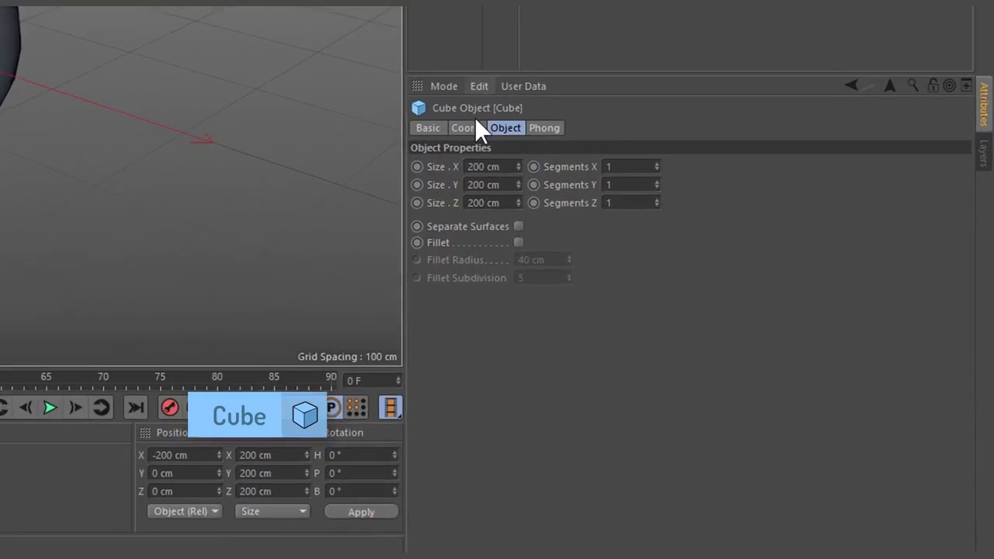
click(691, 309)
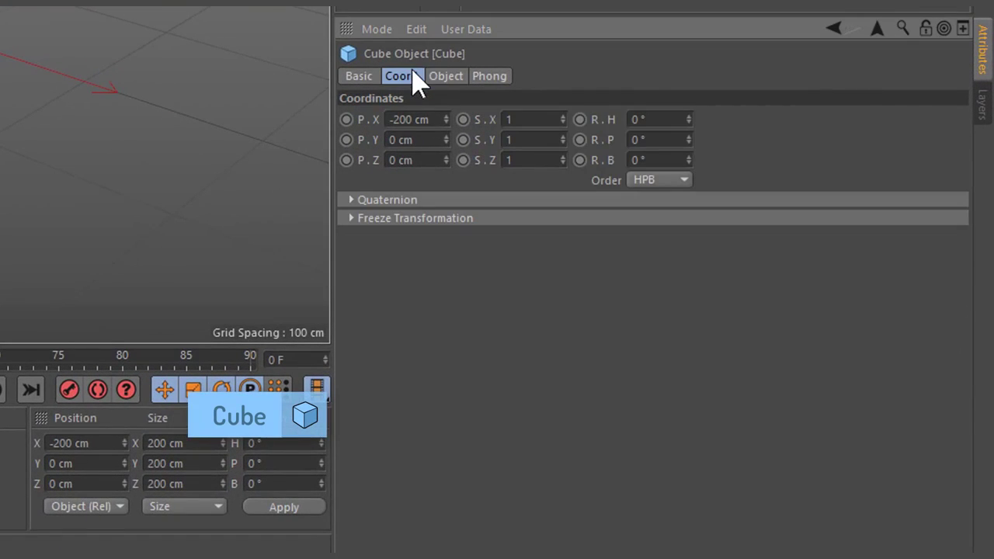
right_click(379, 141)
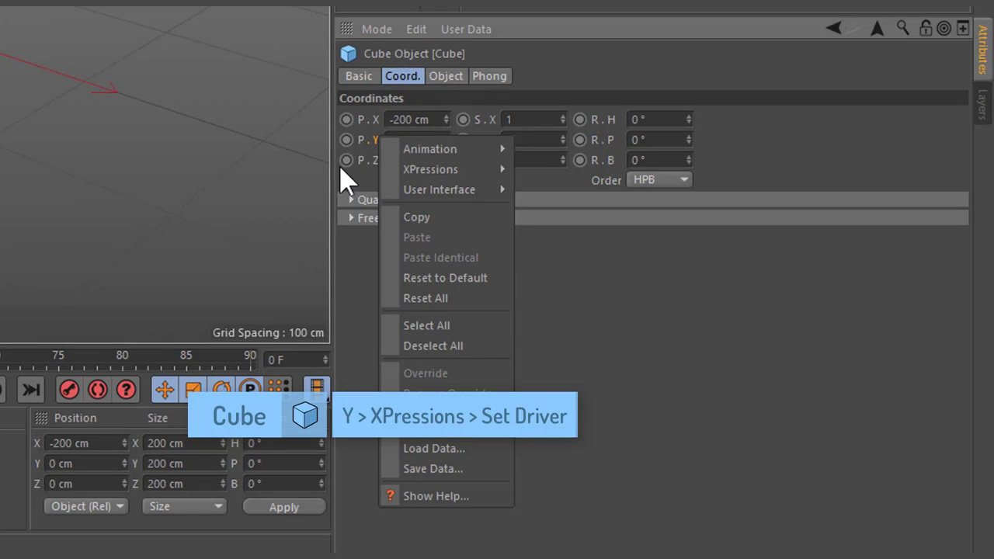
mouse_move(413, 165)
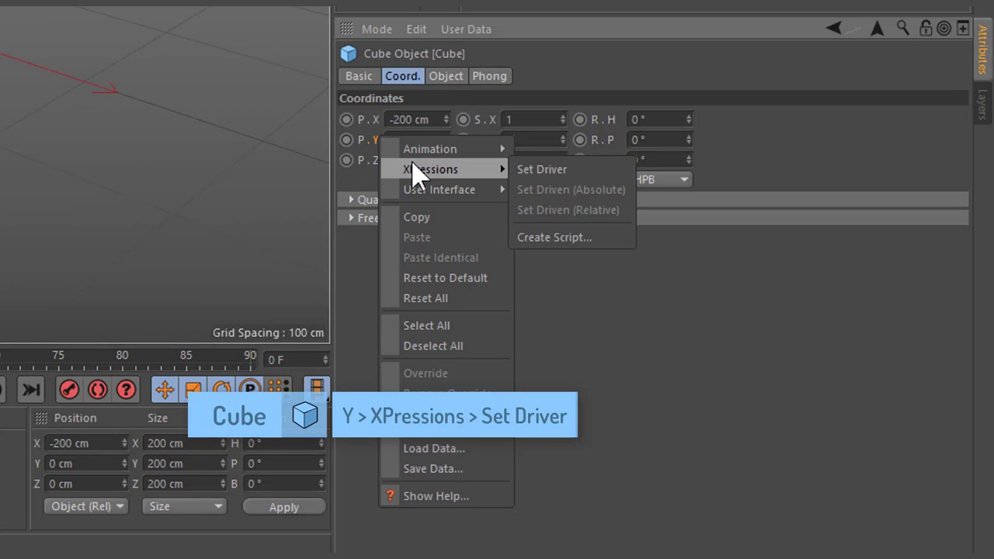
click(613, 180)
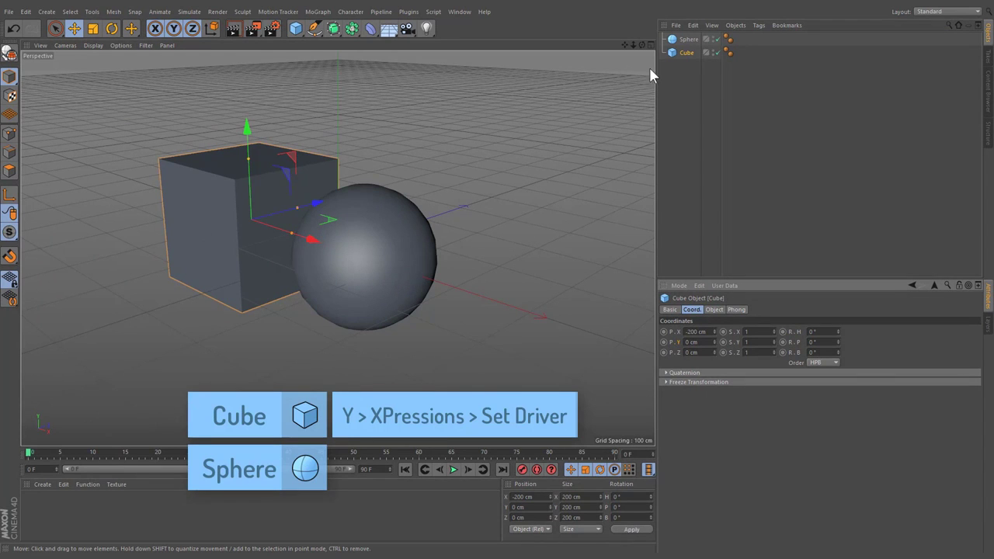
- Make the sphere's Z position driven by the cube's Y position using Set Driven (Absolute)
click(688, 39)
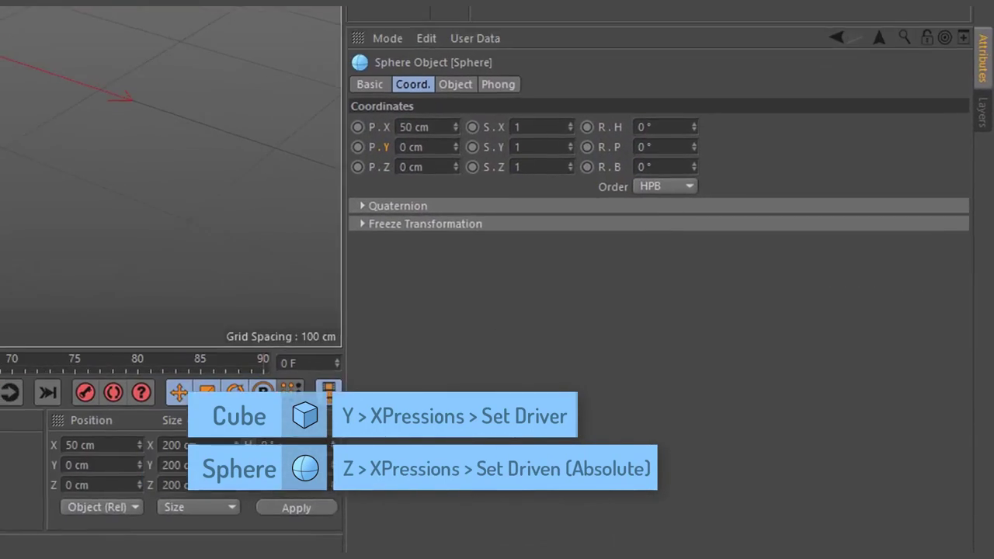
right_click(376, 163)
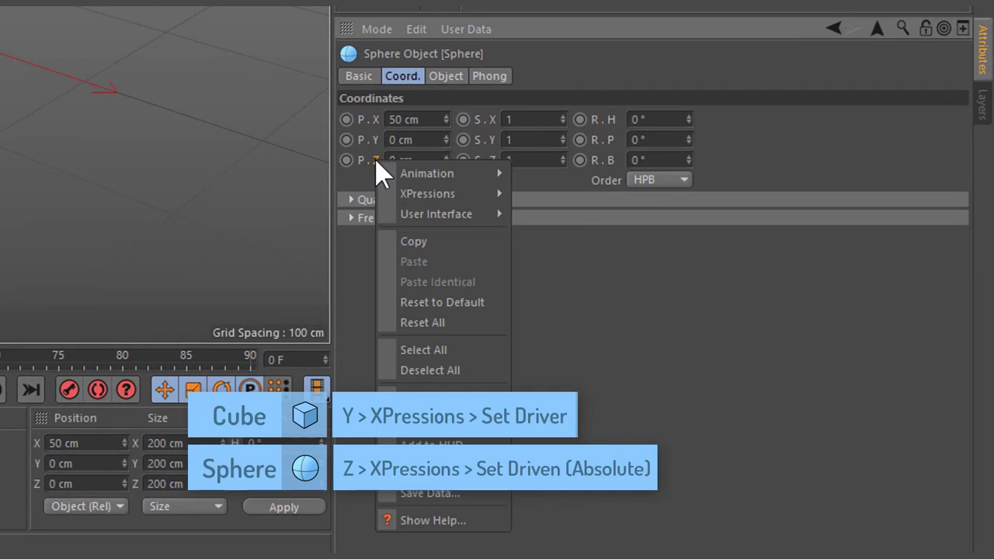
mouse_move(405, 200)
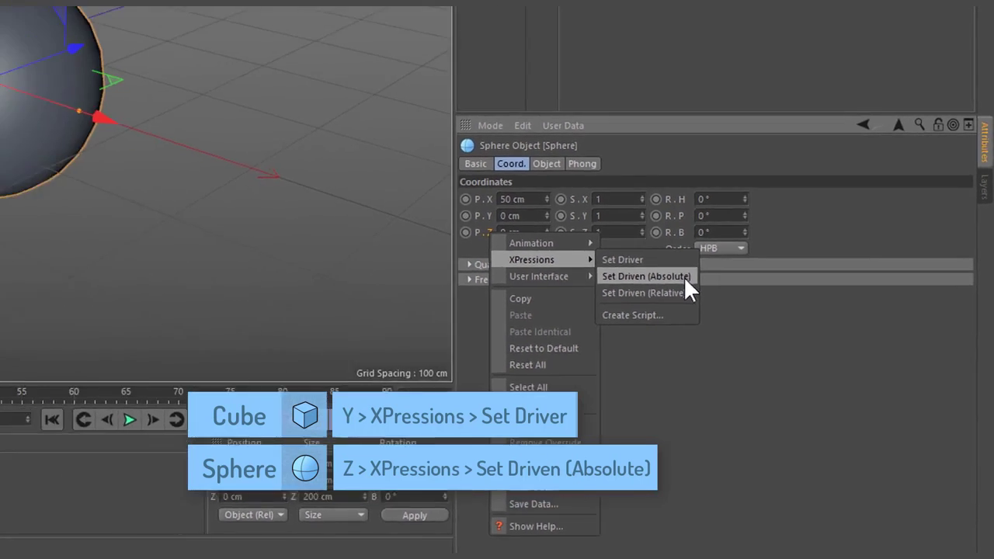
click(591, 214)
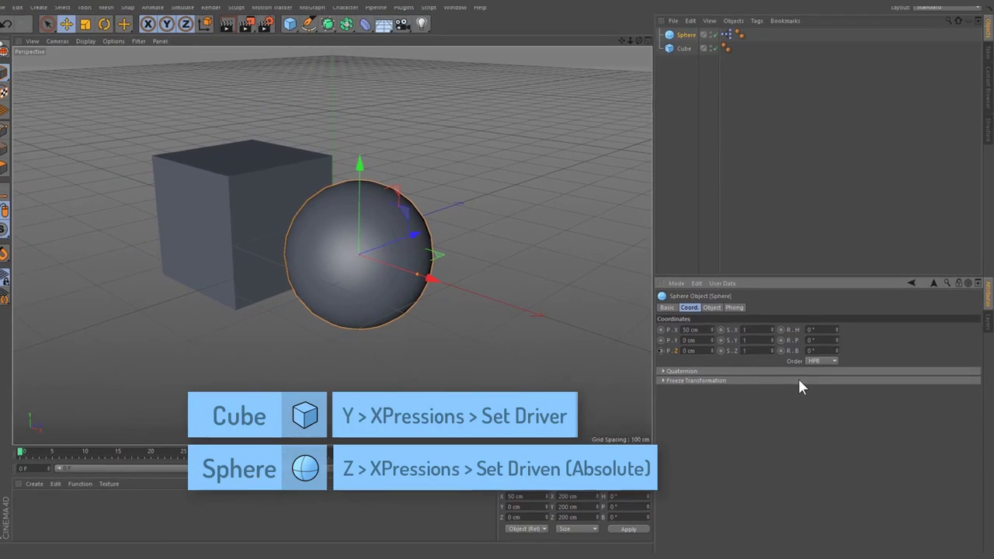
- Test the link by moving the cube along its Y axis and trying to move the sphere along its Z axis
click(291, 217)
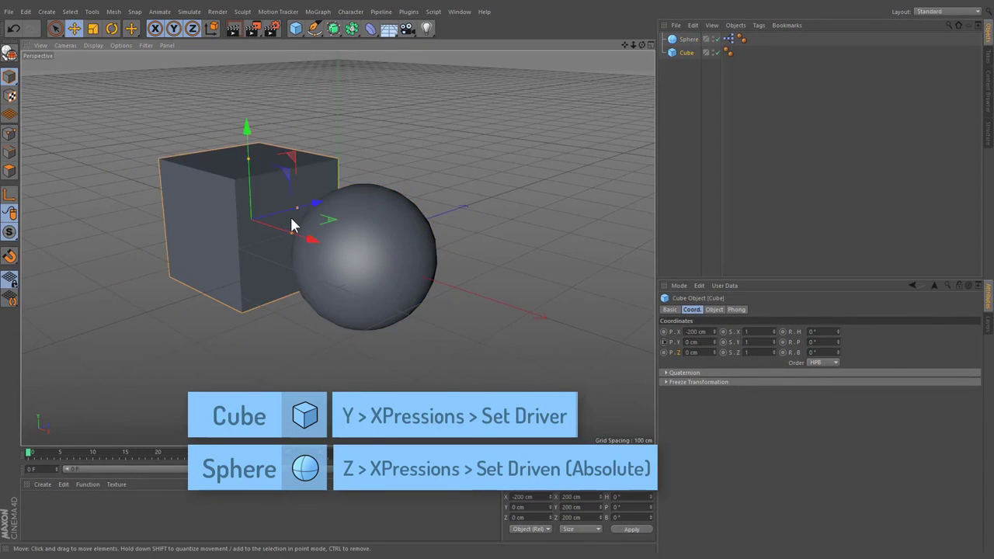
drag(248, 149, 198, 141)
click(391, 218)
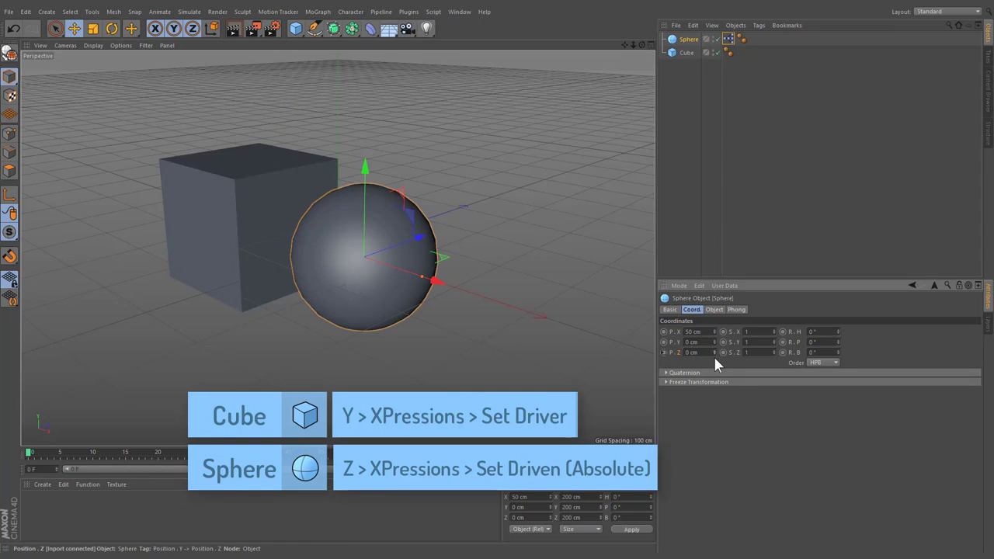
drag(416, 237, 552, 199)
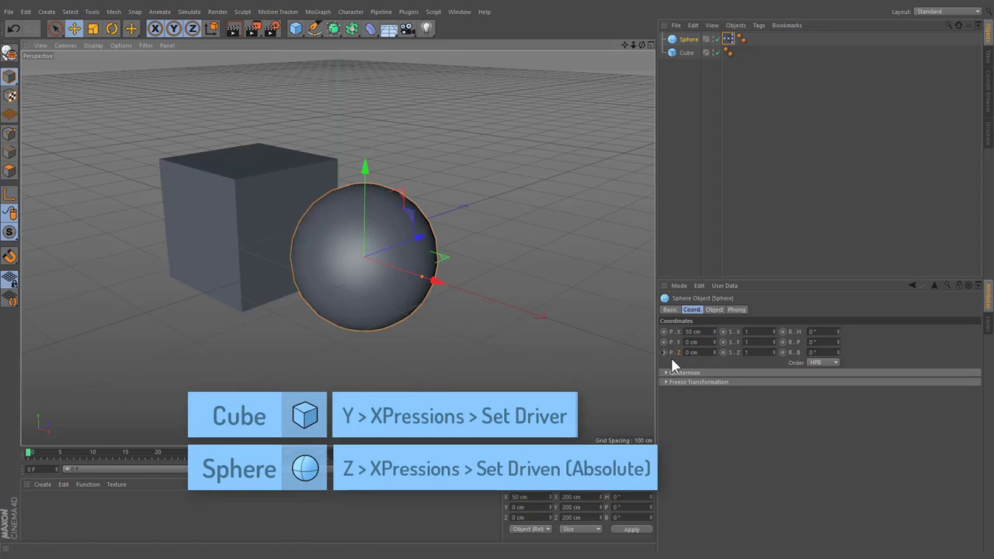
mouse_move(680, 356)
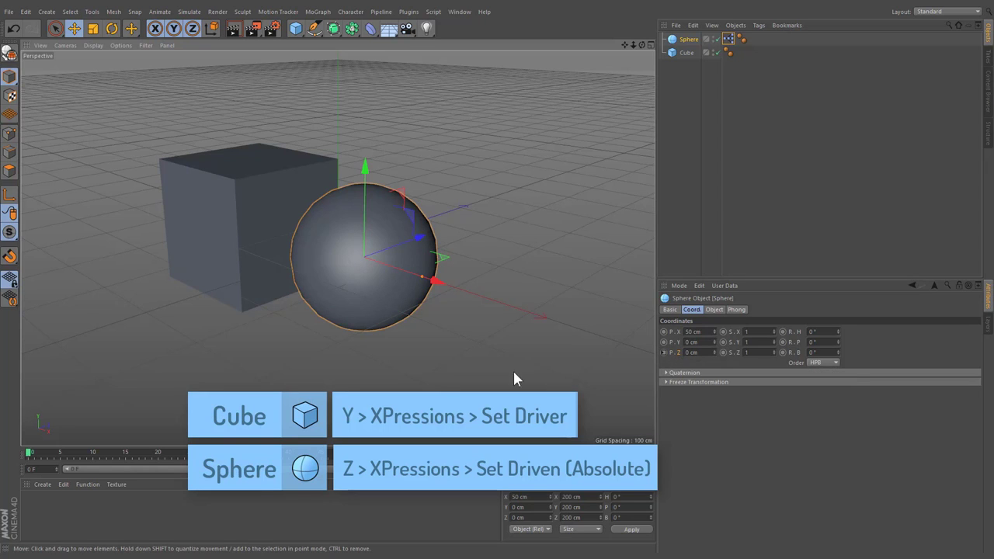
- Move the cube along its Y axis to drive the sphere, lowering it to a Y position of about -130 cm
click(244, 233)
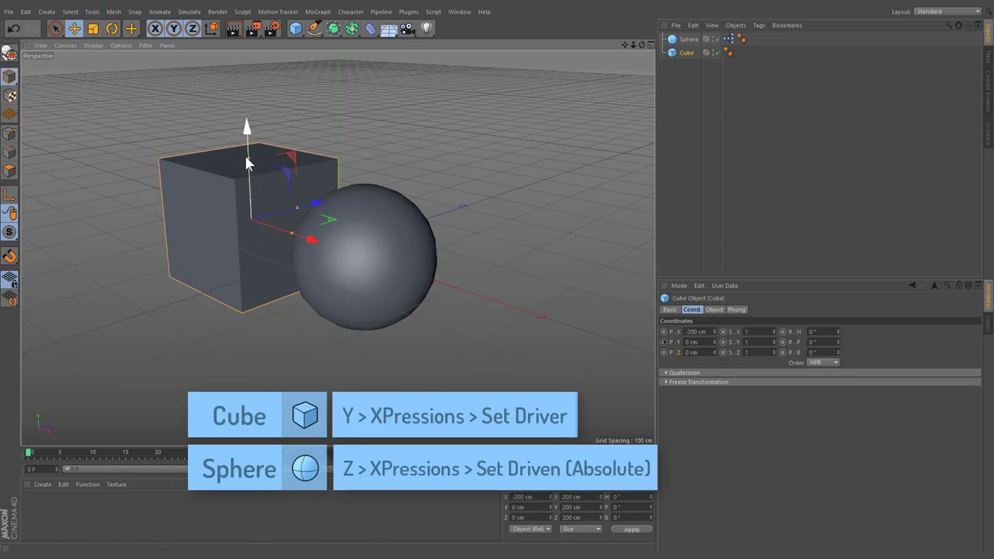
drag(249, 157, 263, 141)
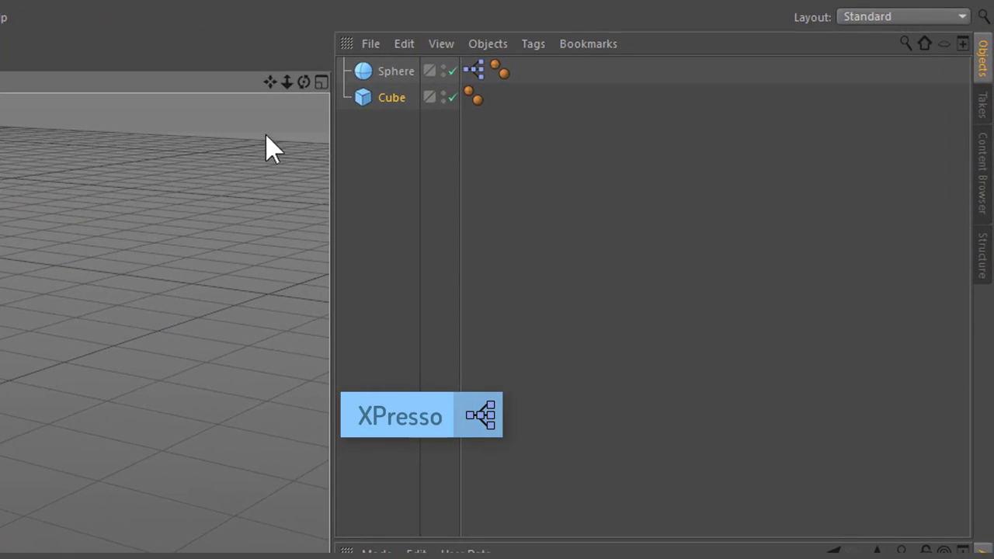
click(368, 76)
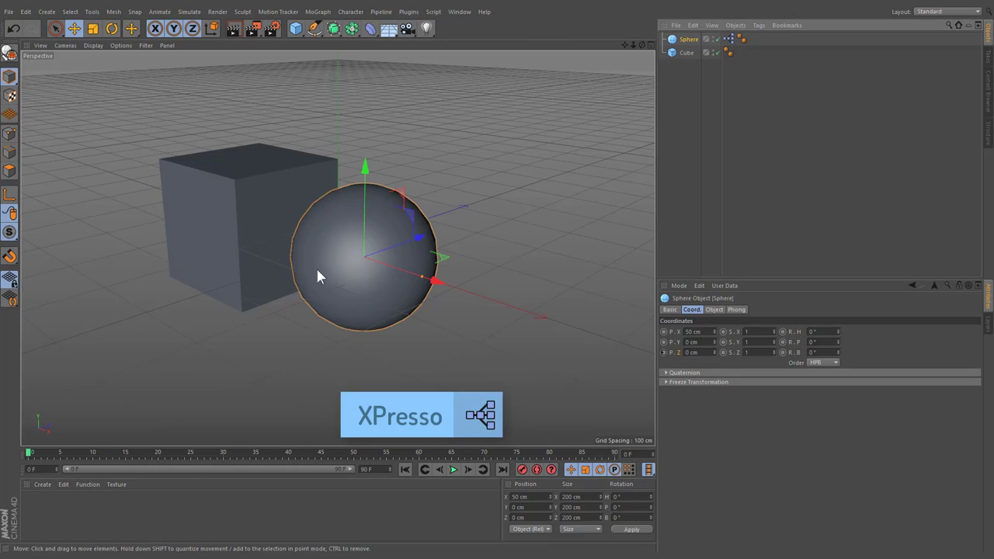
click(268, 241)
drag(248, 136, 240, 227)
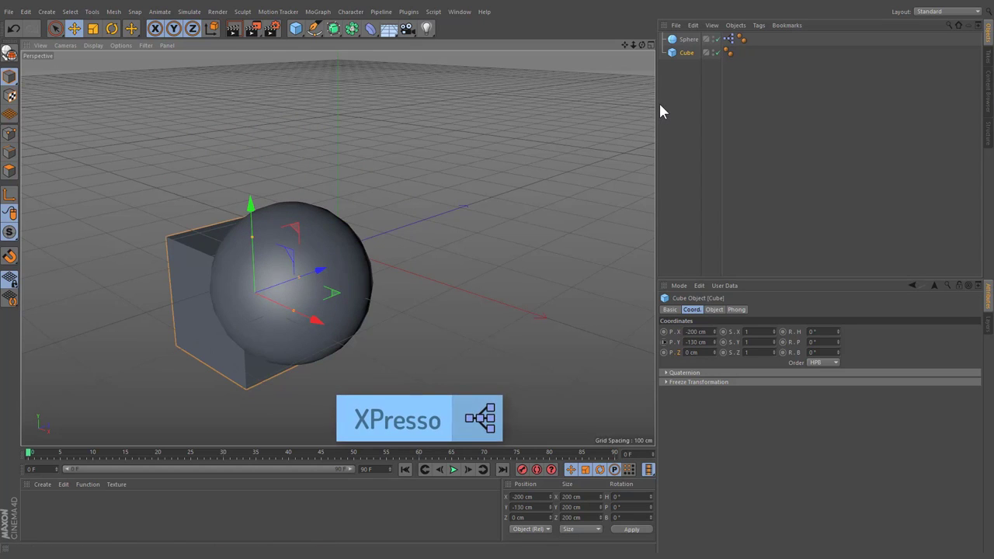
- Inspect the name of the sphere's XPresso tag and delete the tag
click(729, 38)
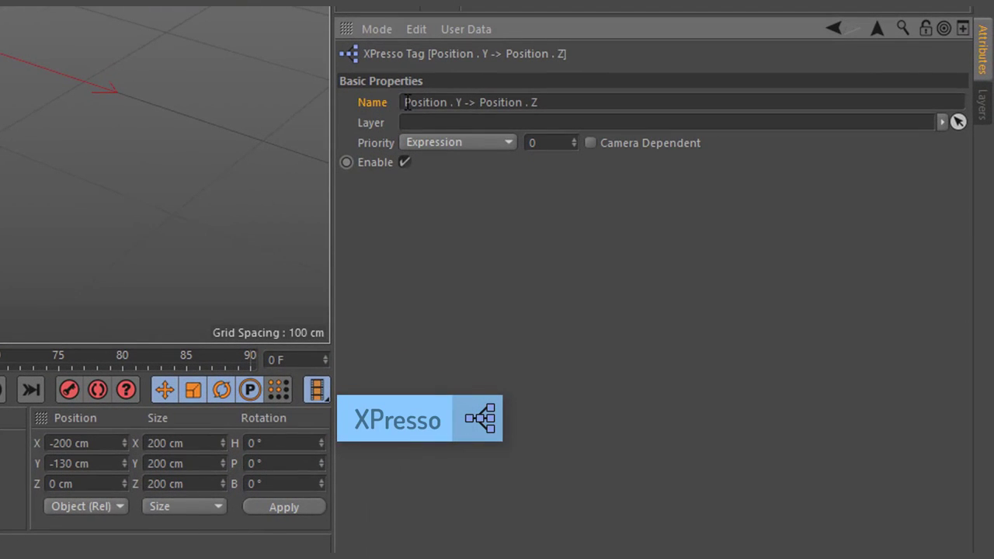
drag(405, 102, 557, 93)
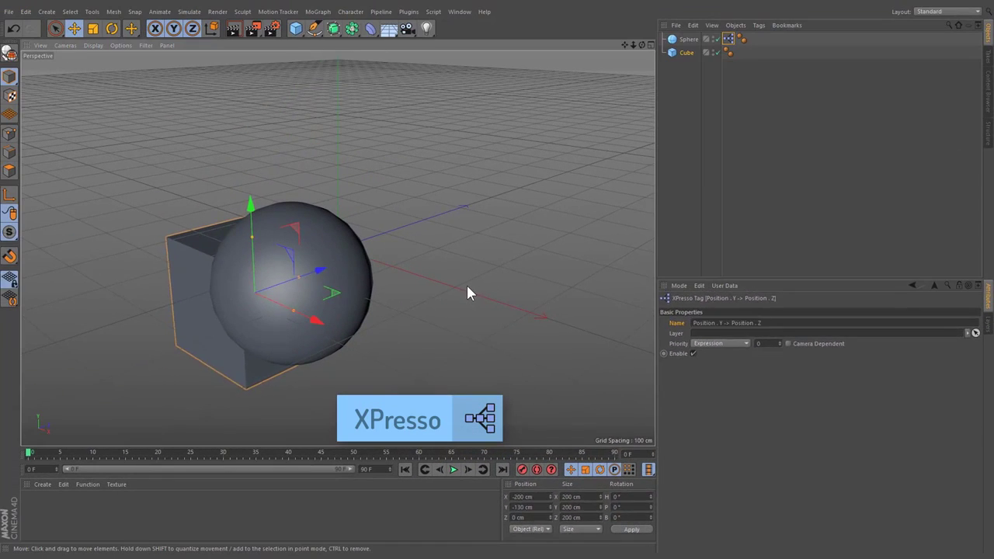
key(Delete)
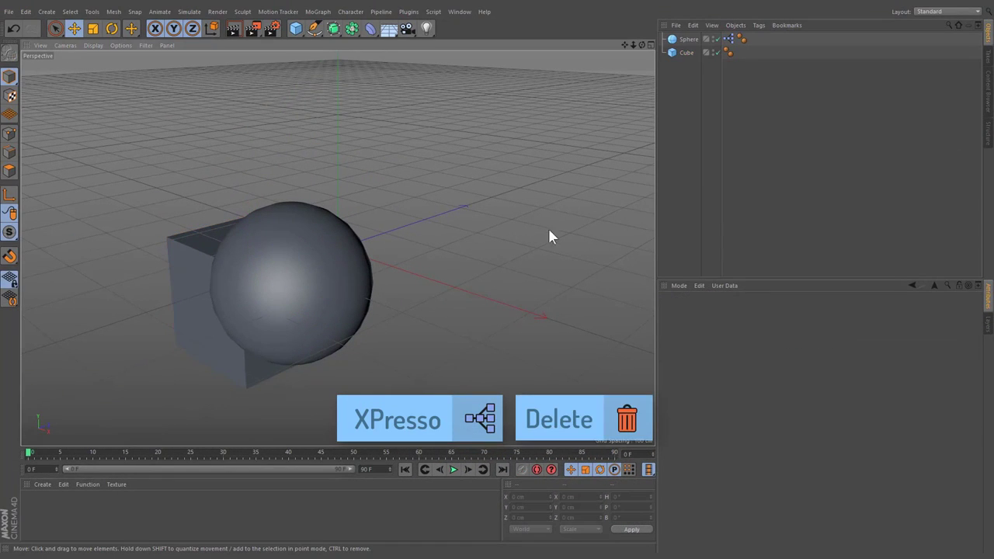
click(728, 40)
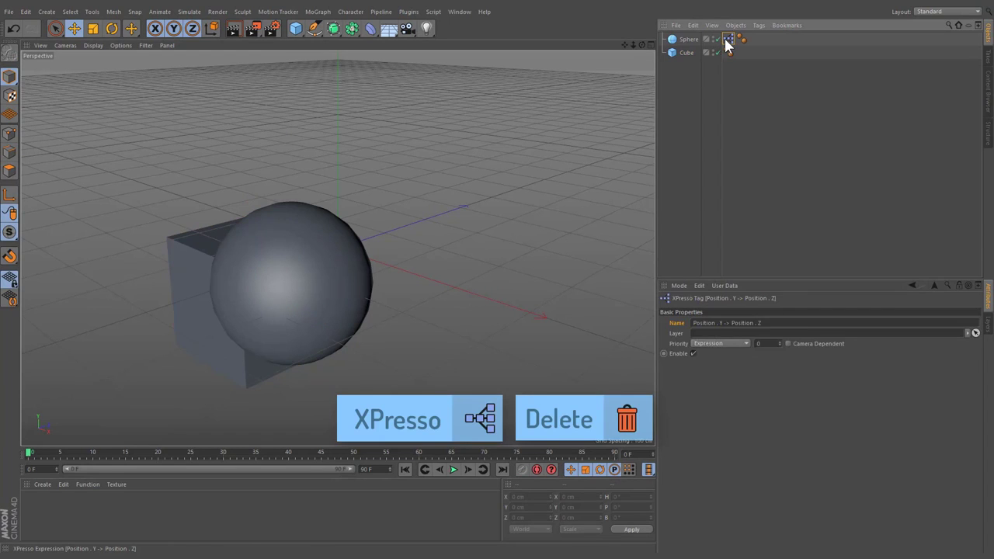
key(Delete)
- Move the sphere along Z to about 26 cm and raise the cube along Y to about 166 cm
click(348, 268)
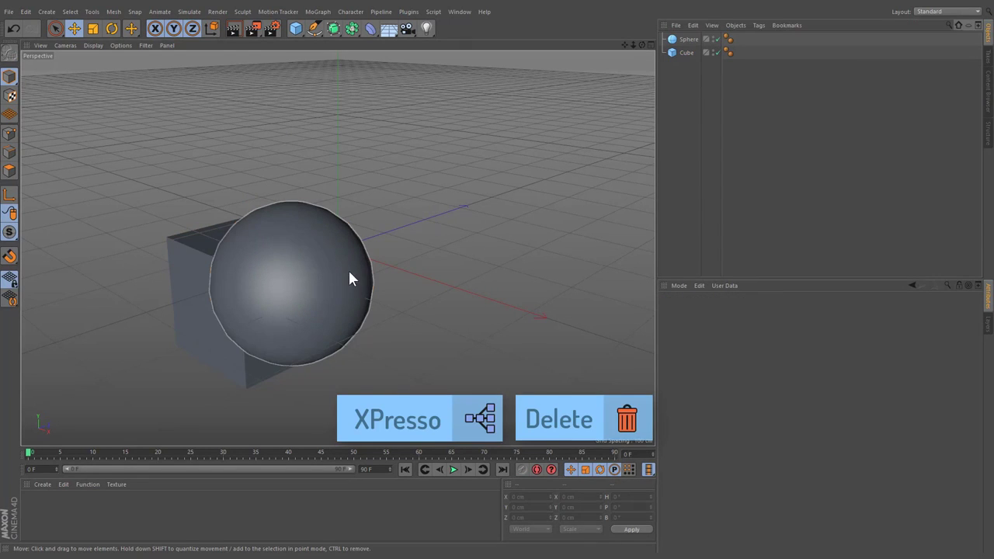
drag(356, 264, 439, 235)
click(238, 268)
drag(249, 221, 247, 105)
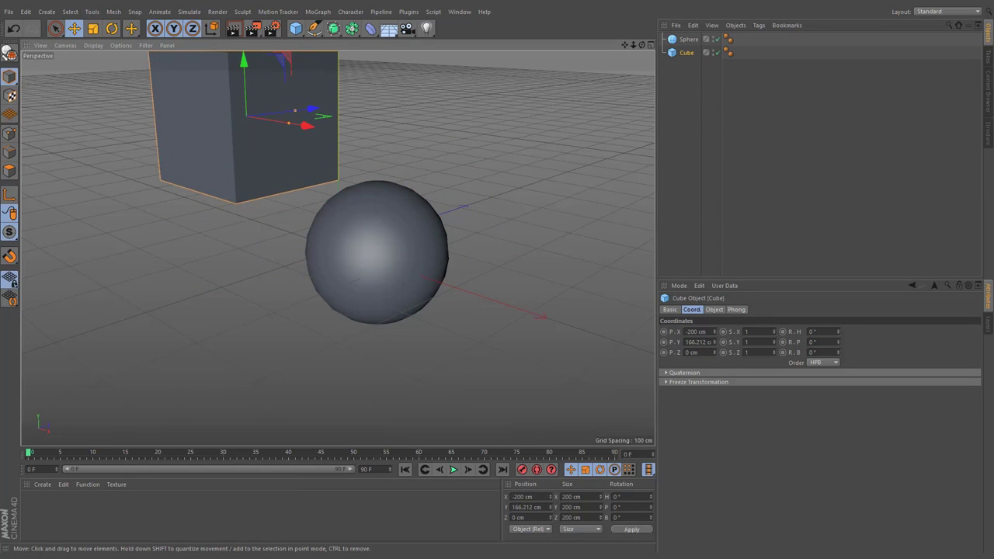
- Set the sphere's Y position as the XPressions driver
click(393, 227)
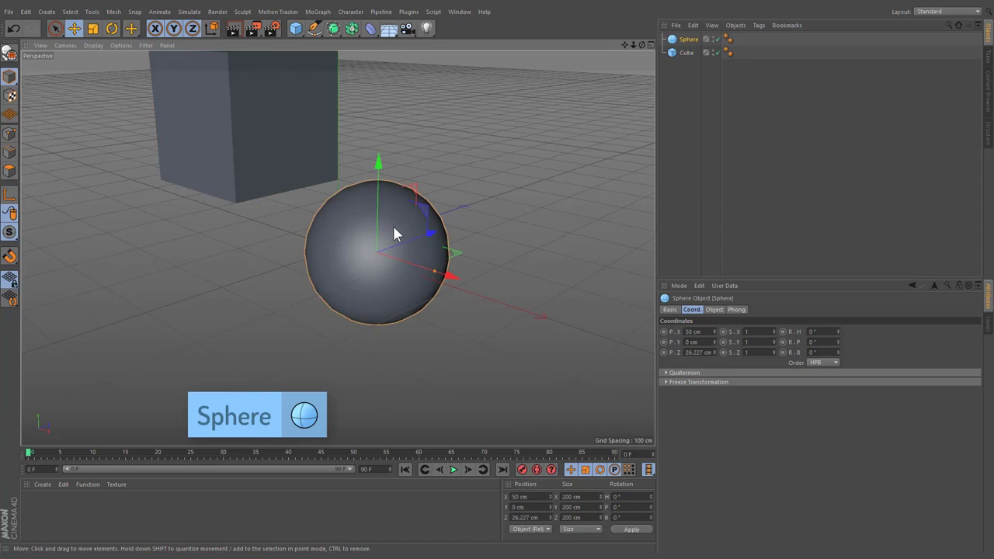
right_click(675, 341)
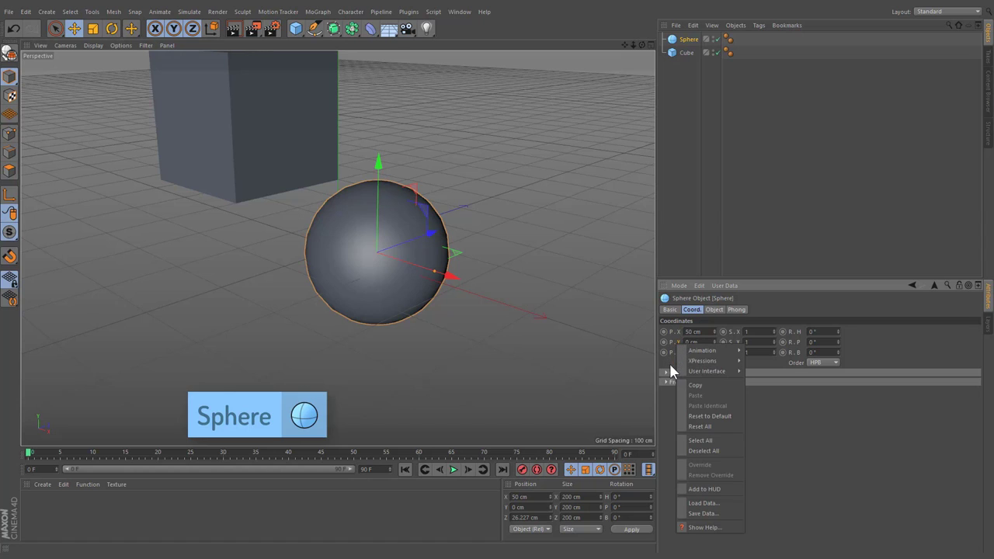
mouse_move(705, 360)
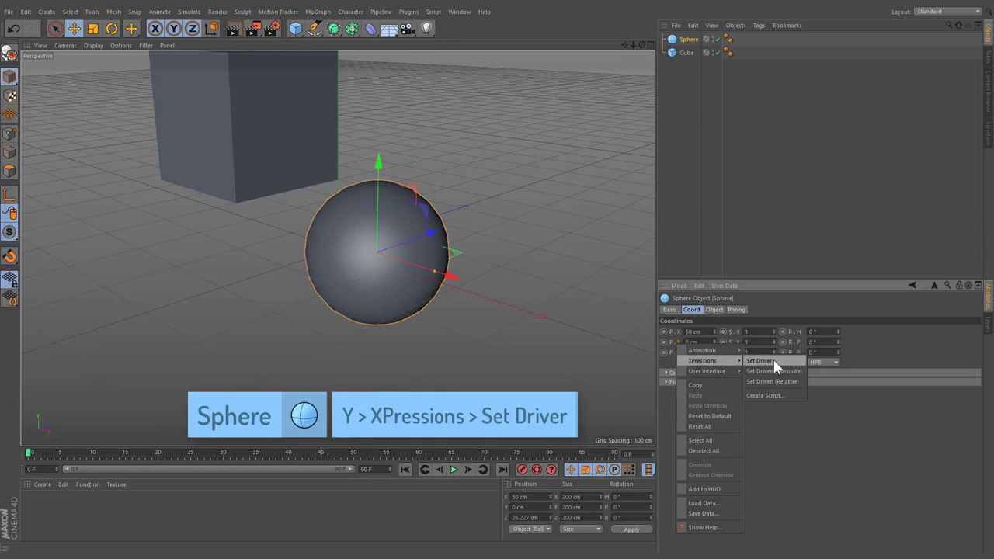
click(777, 362)
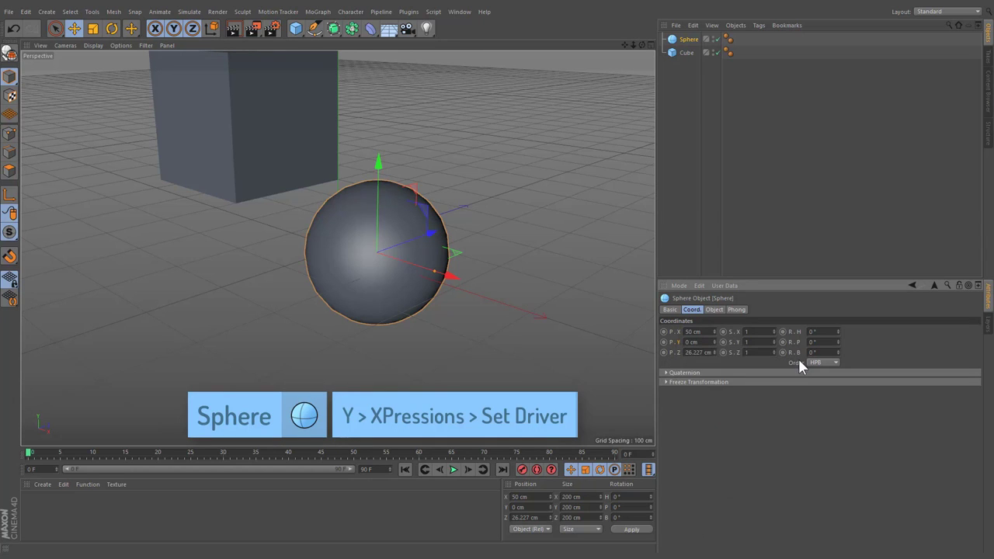
- Make the cube's Y position driven by the sphere's Y position using Set Driven (Relative)
click(327, 169)
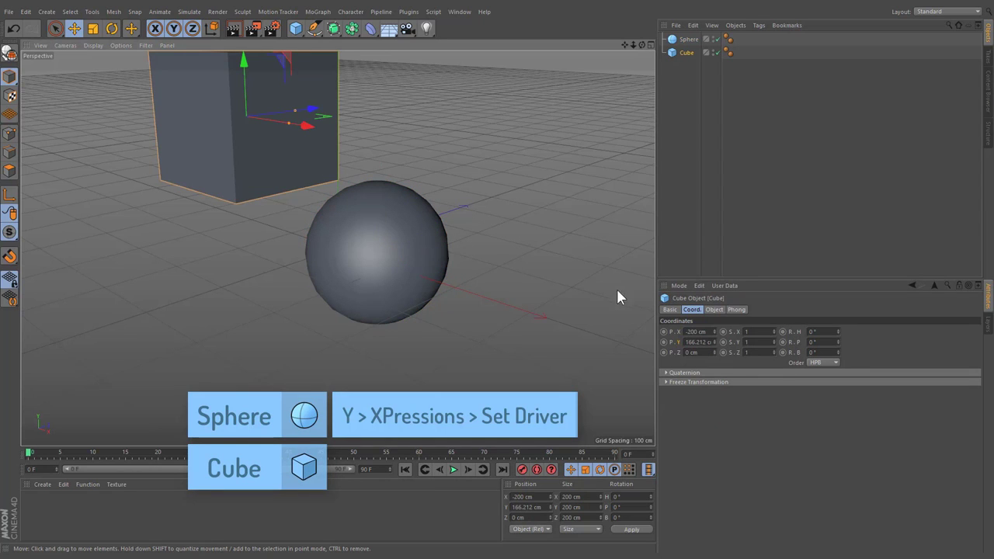
right_click(676, 342)
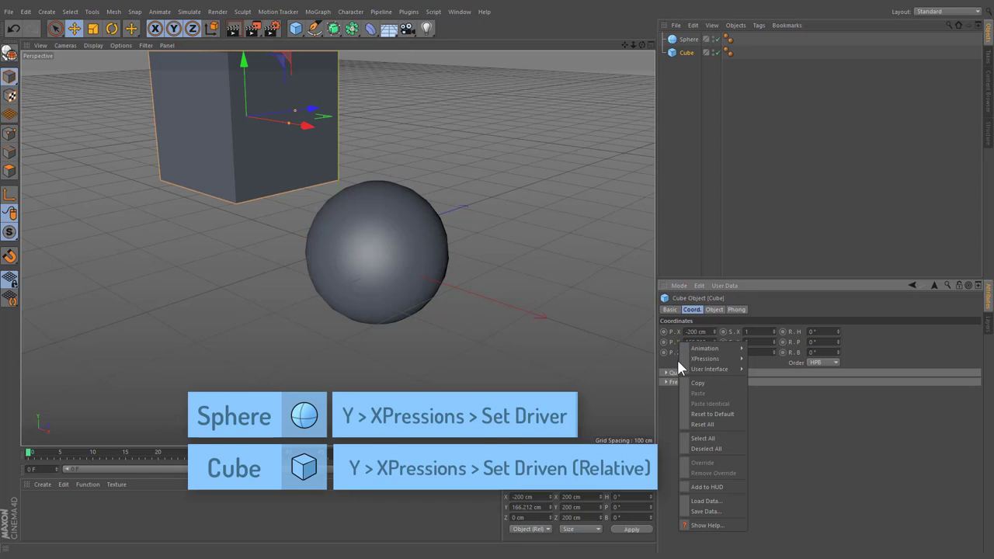
mouse_move(703, 359)
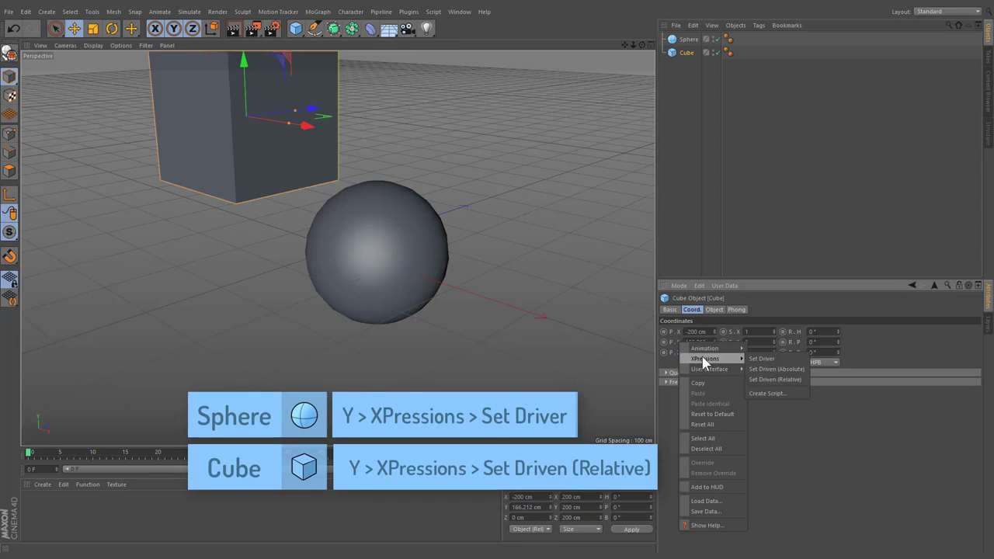
click(777, 380)
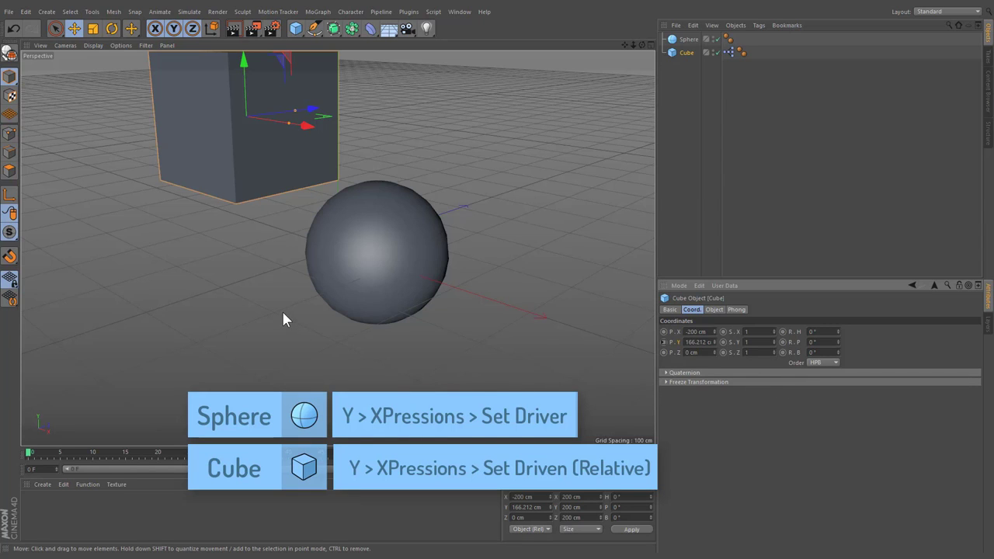
- Lower the sphere to a Y position of about -19 cm and try to change the cube's Y position directly
click(346, 272)
drag(381, 173, 356, 189)
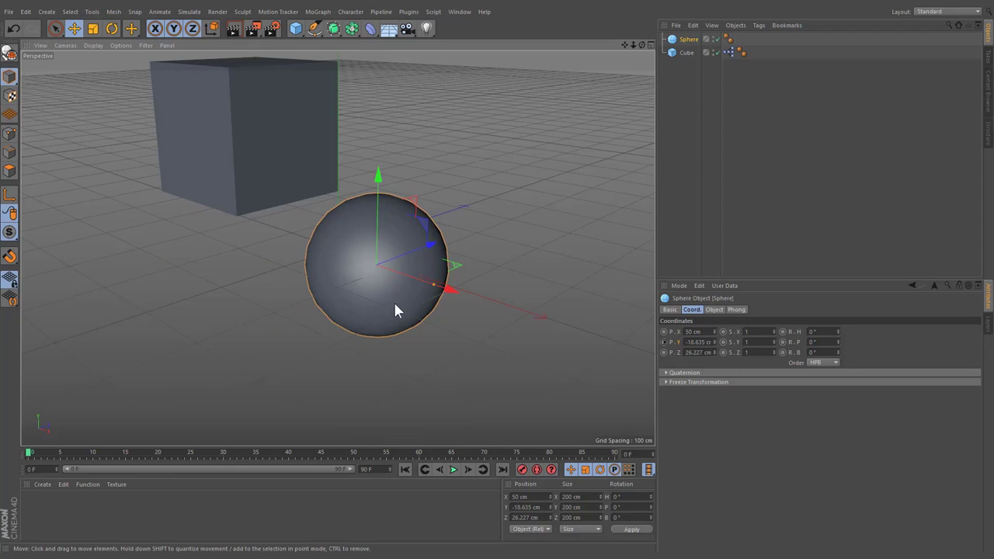
click(681, 53)
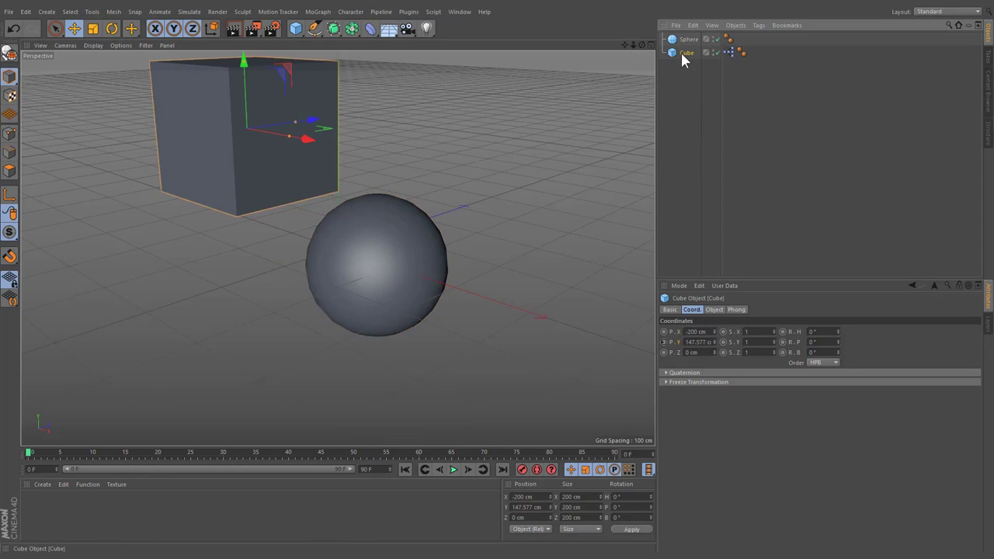
drag(714, 342, 714, 326)
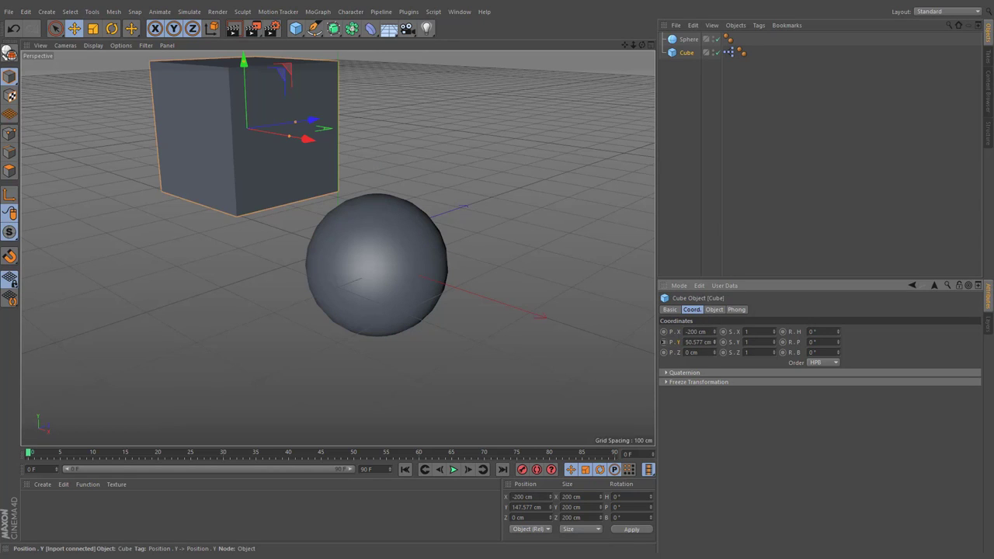
- Move the sphere down along its Y axis to about -25 cm to drive the cube
click(423, 284)
mouse_move(380, 220)
mouse_down()
mouse_move(385, 154)
mouse_move(375, 234)
mouse_up()
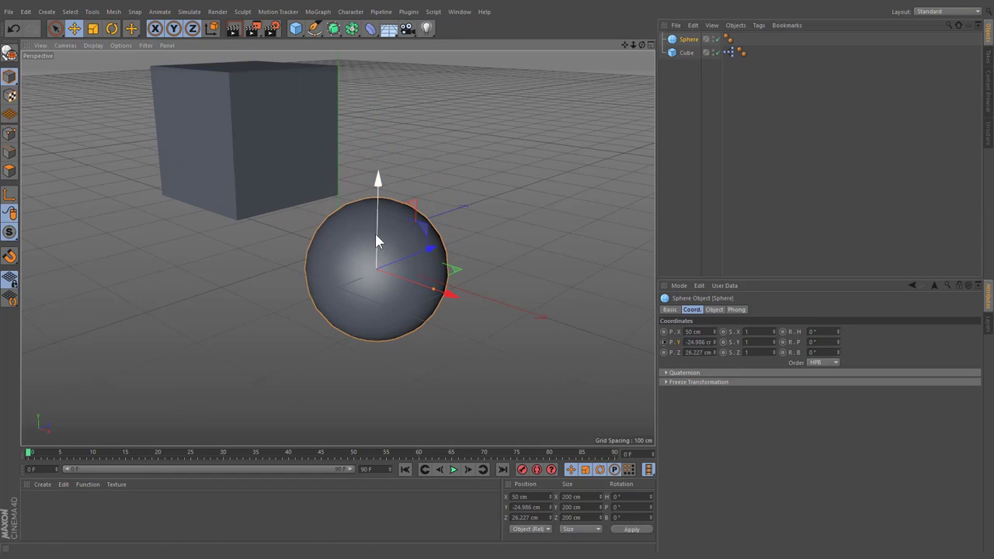
- Select the cube and try to move it directly in the viewport
click(266, 170)
drag(246, 81, 245, 81)
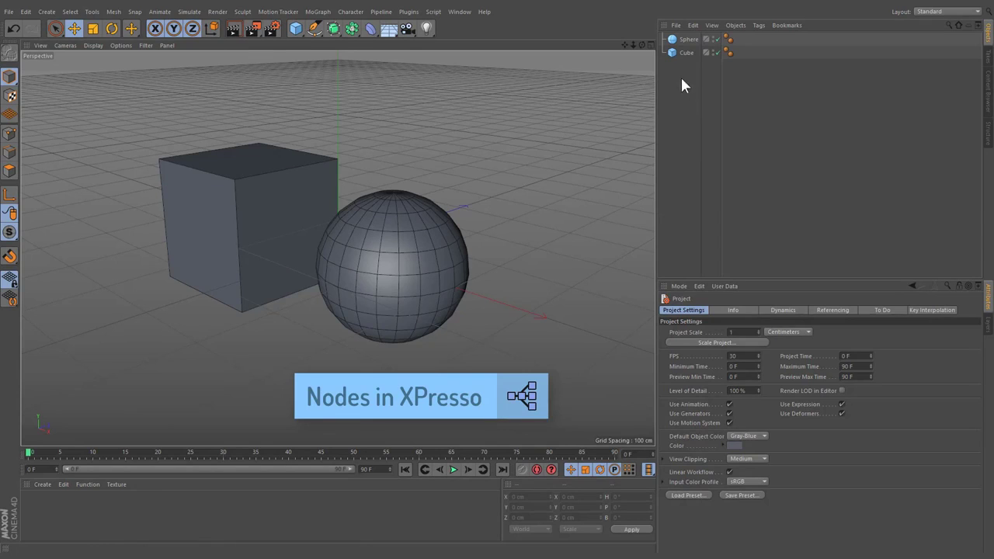
- Add an XPresso tag to the sphere and look through the editor's X-Pool and X-Manager
click(687, 39)
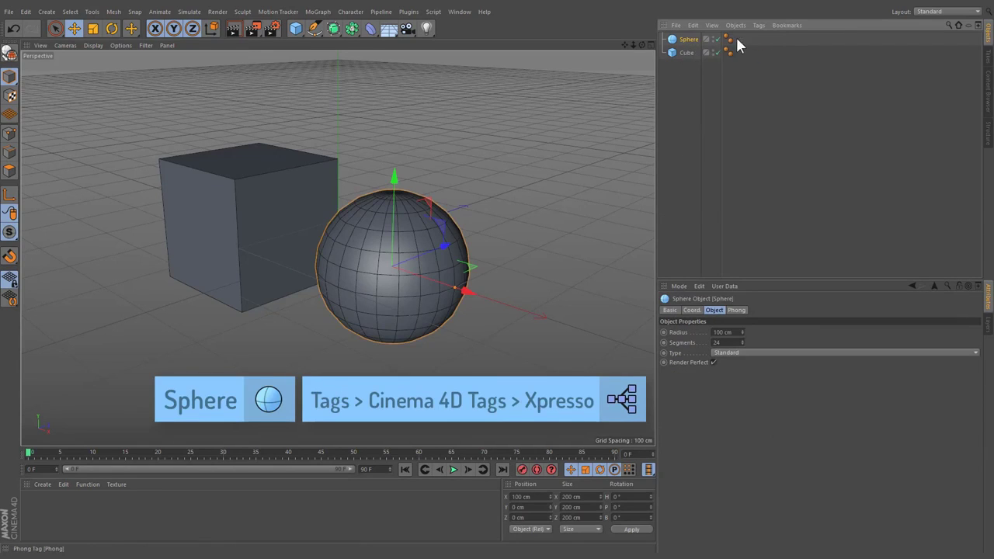
click(759, 25)
mouse_move(821, 42)
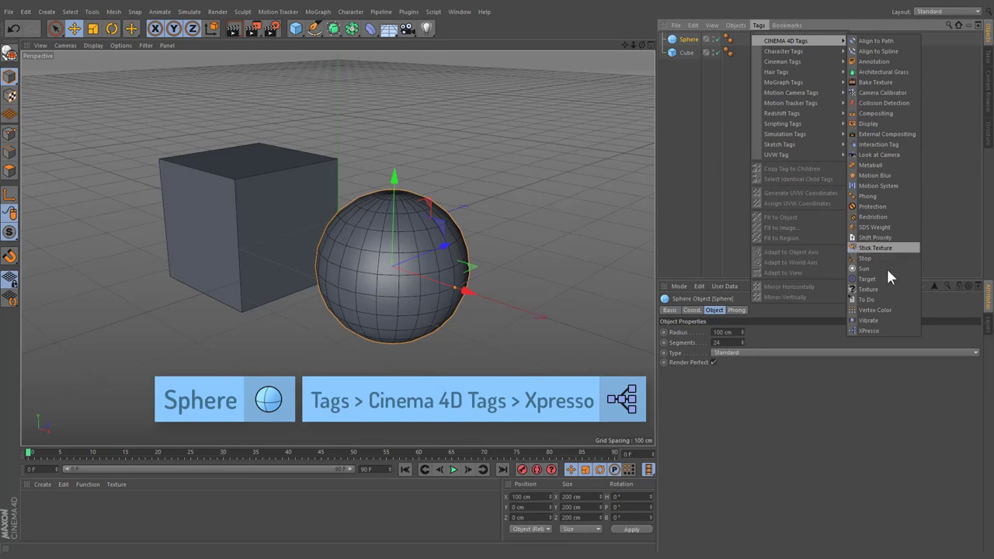
click(870, 331)
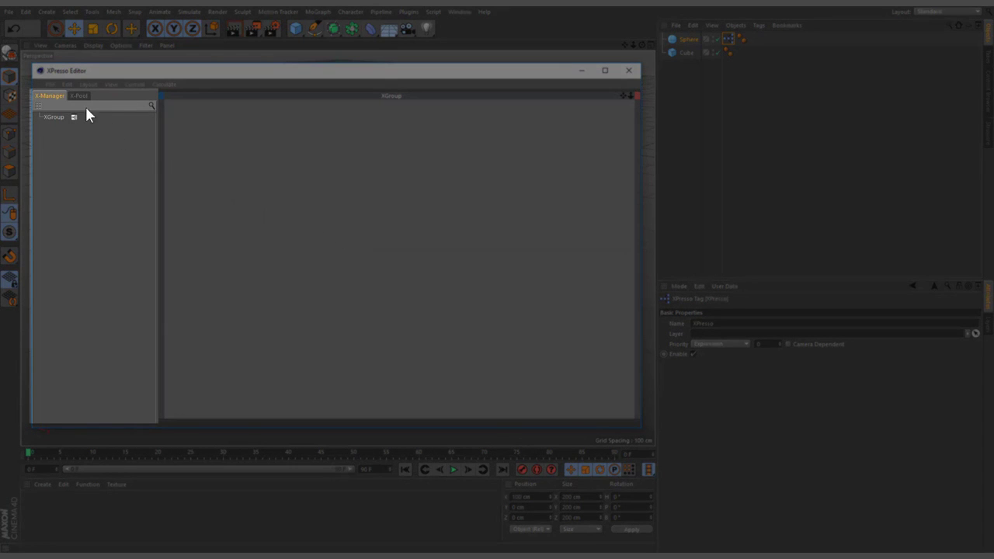
click(73, 94)
click(46, 94)
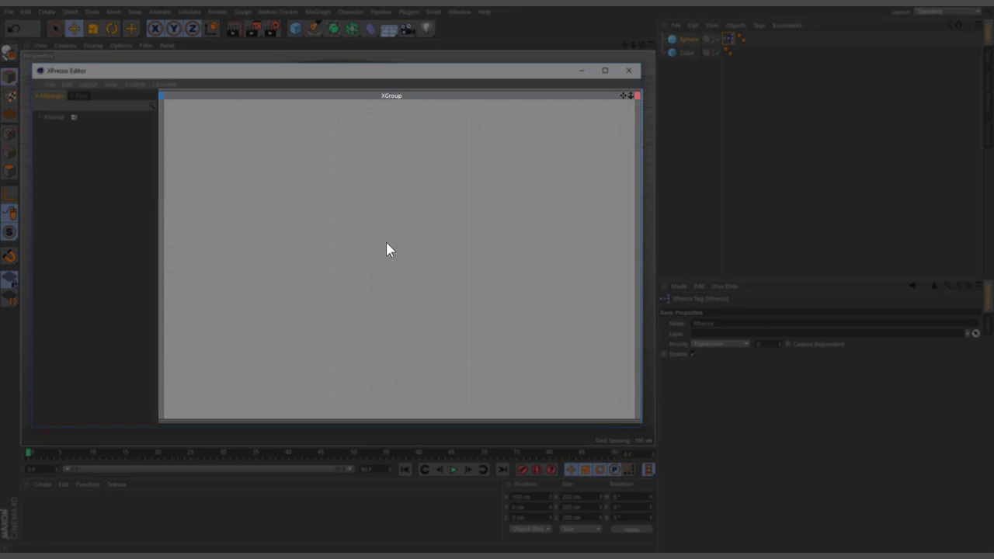
- Close and reopen the XPresso editor, and try moving its tag from the sphere to the cube
click(630, 70)
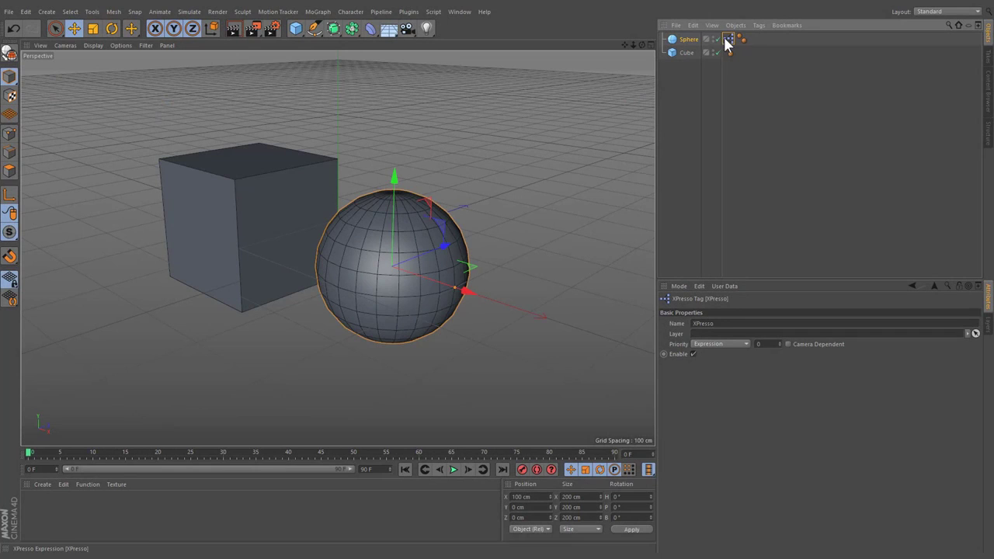
double_click(727, 40)
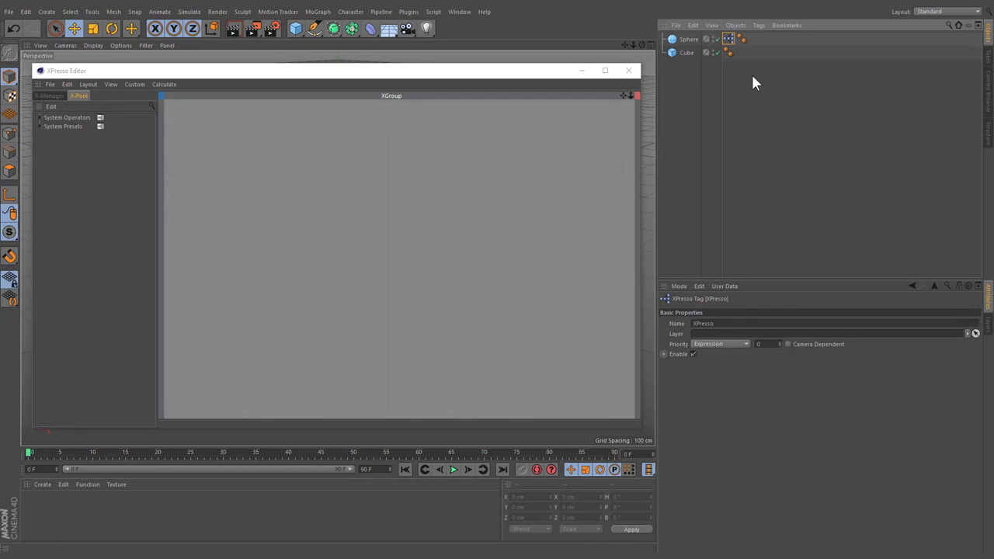
mouse_move(731, 39)
mouse_down()
mouse_move(744, 50)
mouse_move(743, 38)
mouse_move(744, 54)
mouse_up()
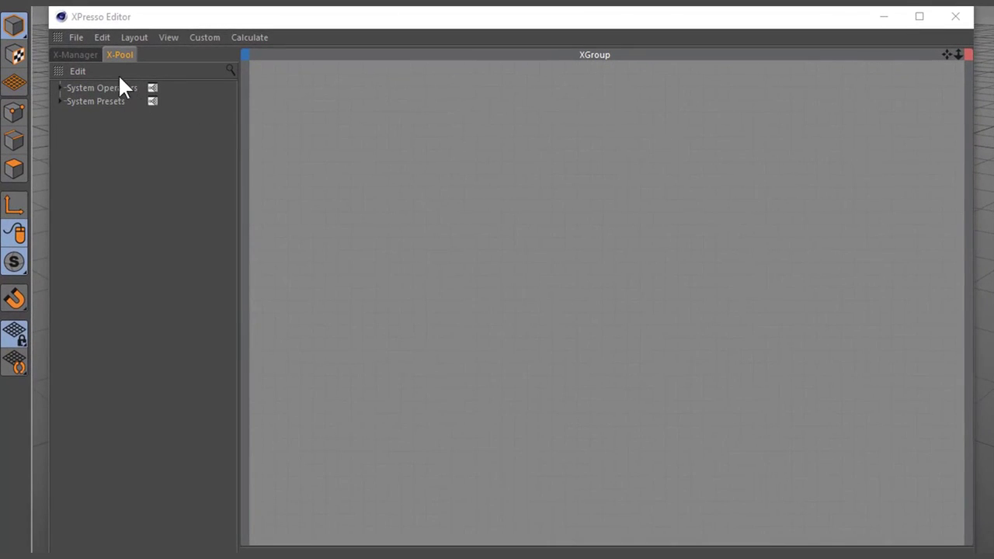
- Add an Object node to the XGroup from the General operators of the X-Pool
click(61, 86)
click(74, 101)
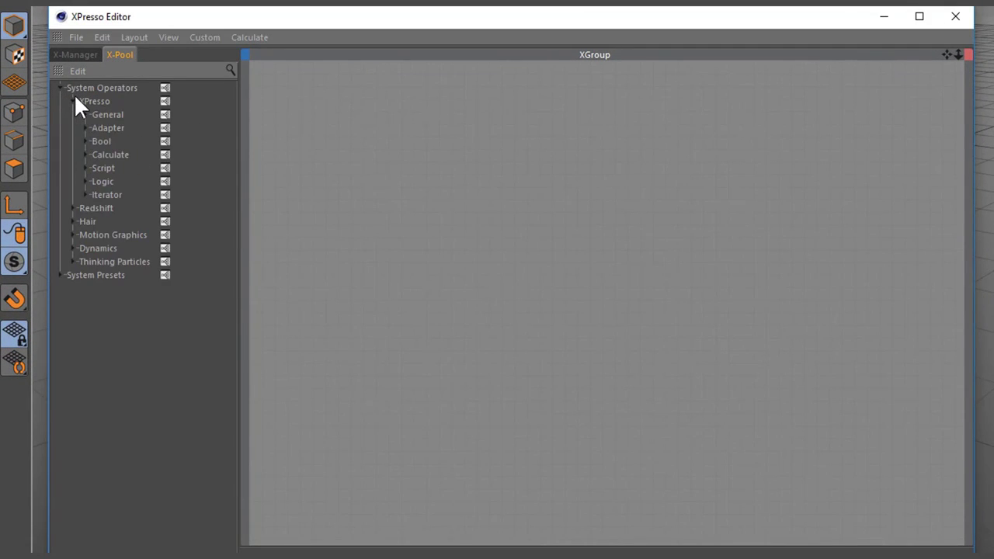
click(86, 114)
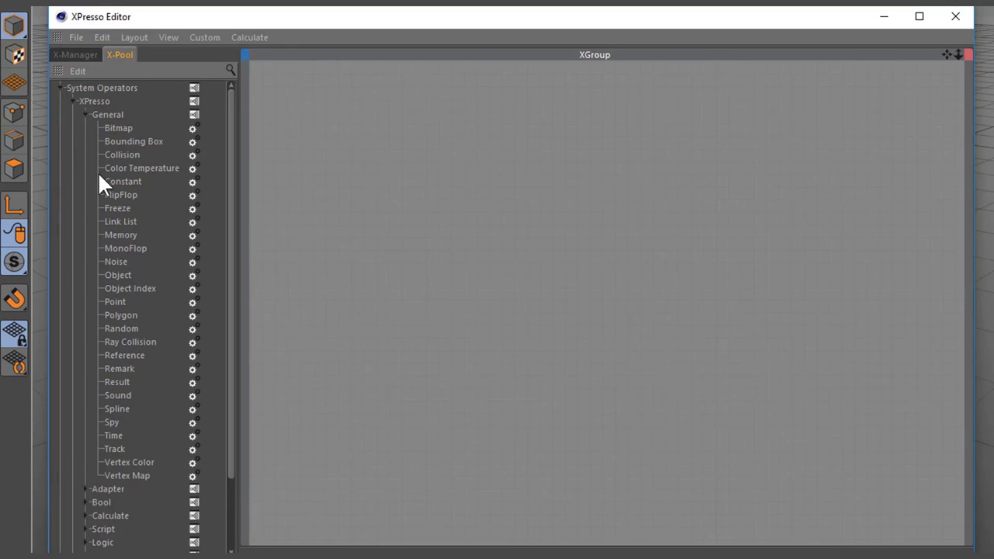
drag(109, 274, 369, 275)
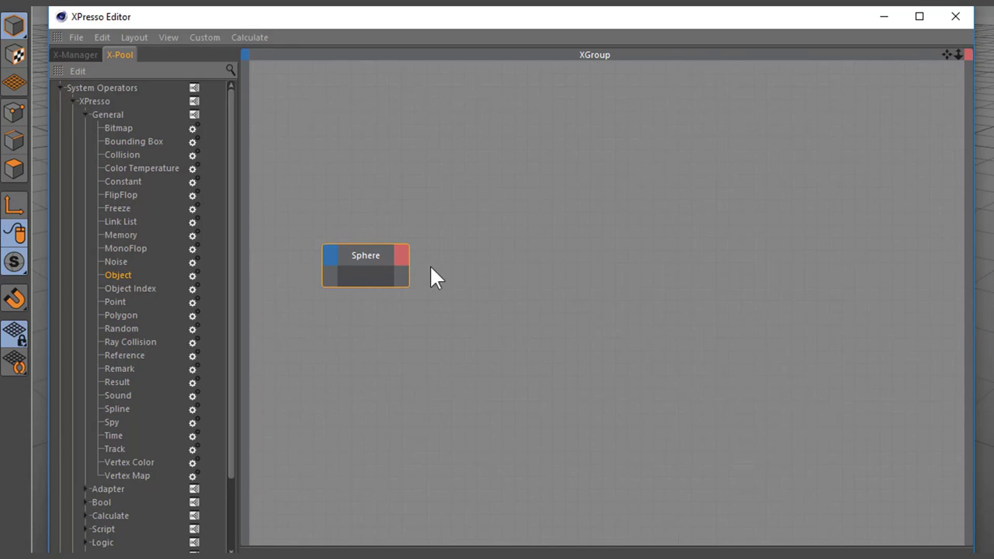
- Create a second Object node beside the first one directly within the node graph
right_click(481, 272)
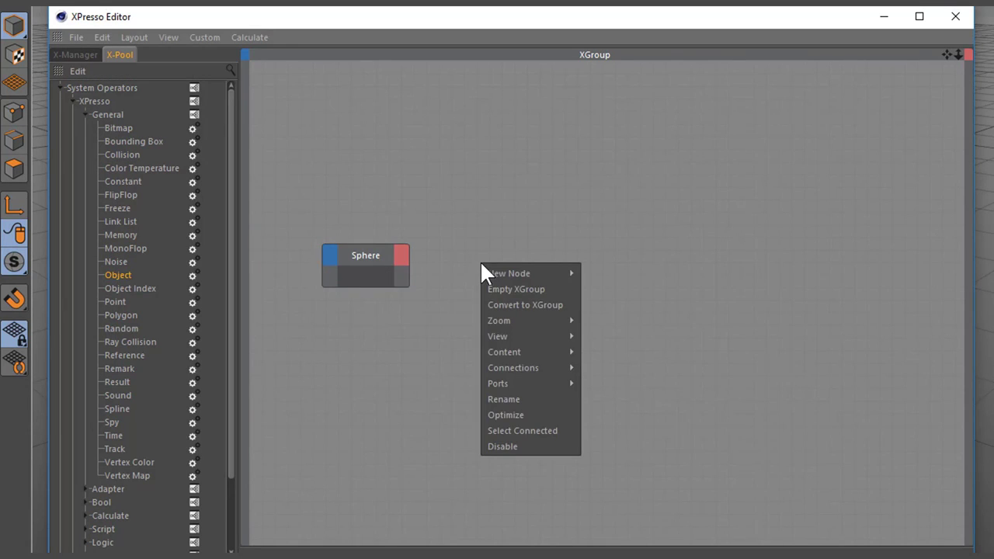
mouse_move(493, 276)
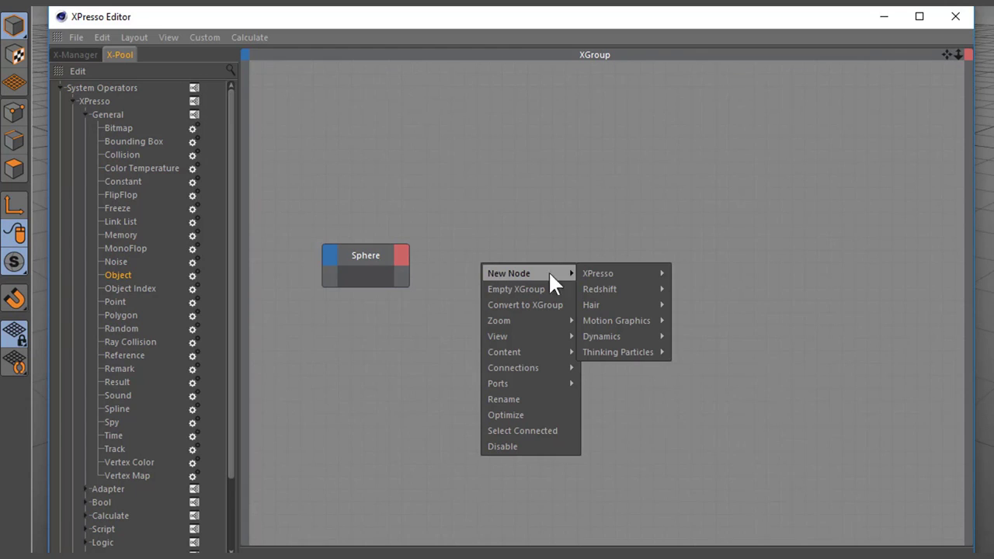
mouse_move(629, 276)
mouse_move(699, 276)
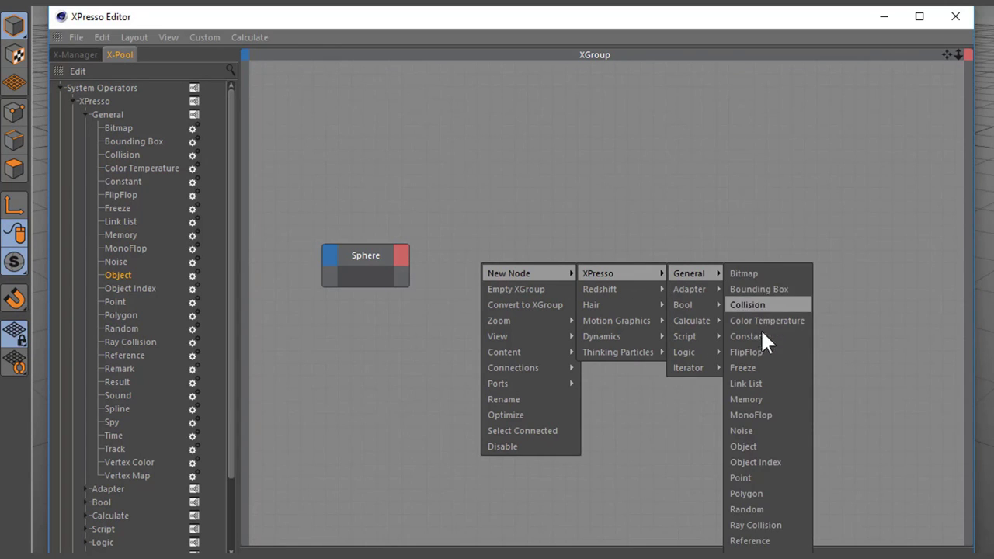
click(759, 447)
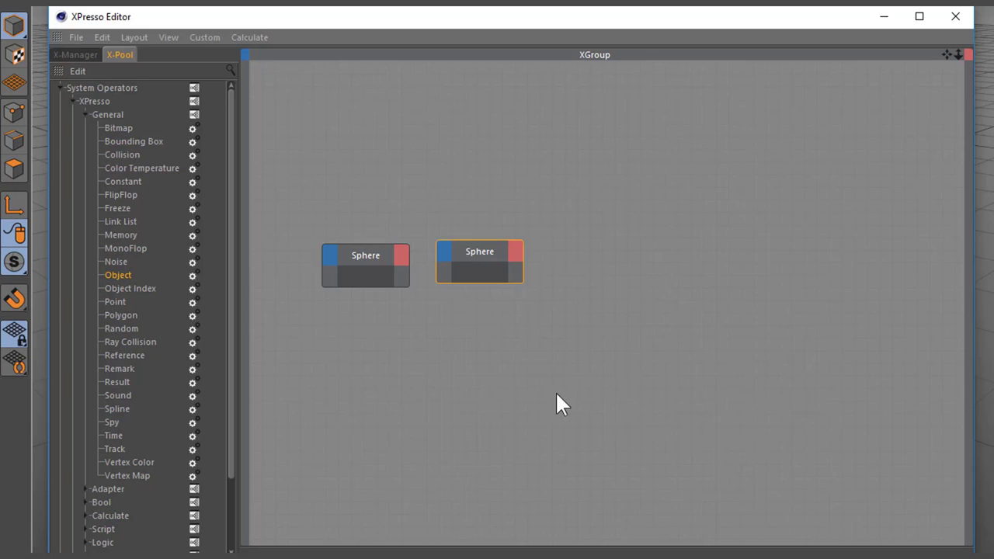
- List the XGroup's nodes in the X-Manager and enlarge the view of both Sphere nodes
click(74, 55)
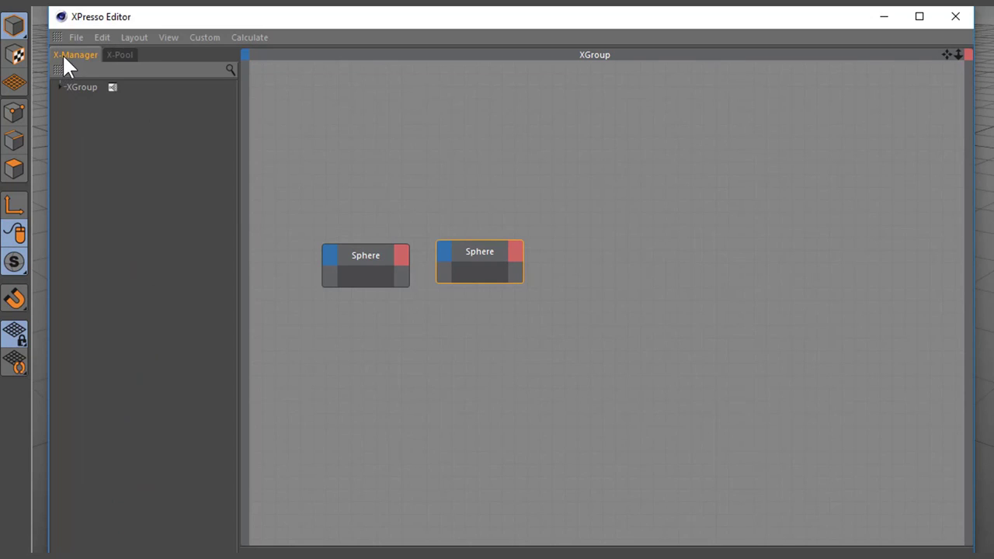
click(62, 87)
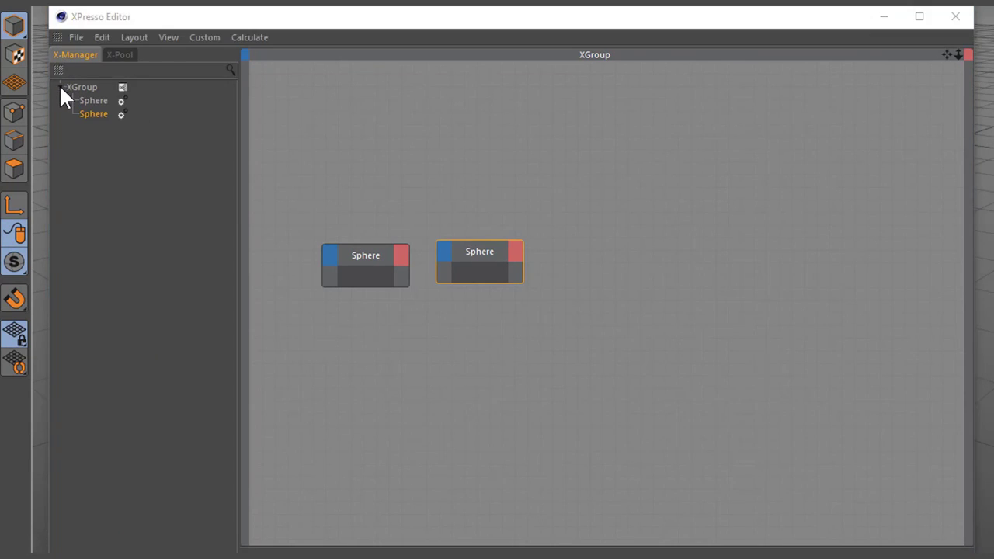
alt+middle_drag(383, 358, 430, 361)
mouse_move(382, 358)
alt+right_down()
mouse_move(458, 358)
mouse_move(400, 358)
alt+right_up()
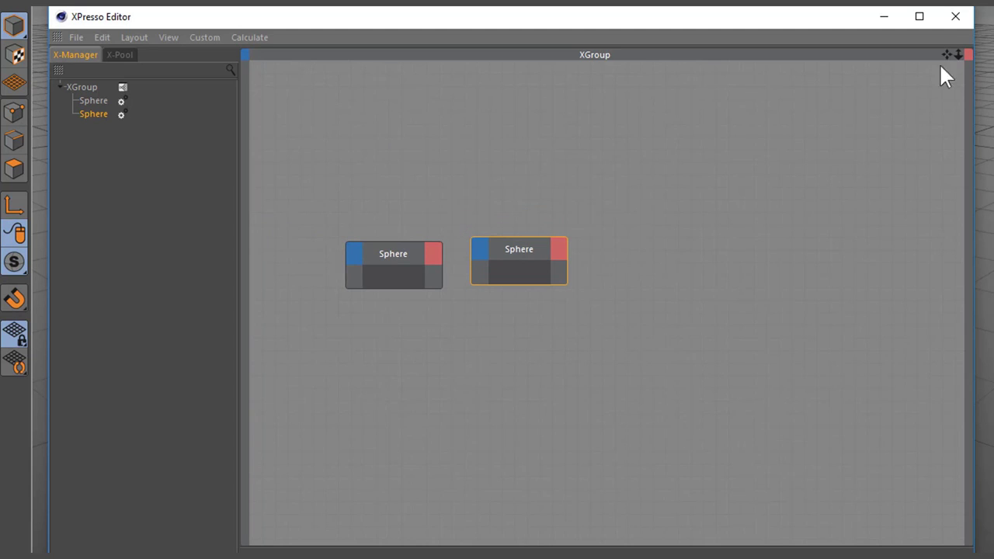
drag(945, 53, 975, 55)
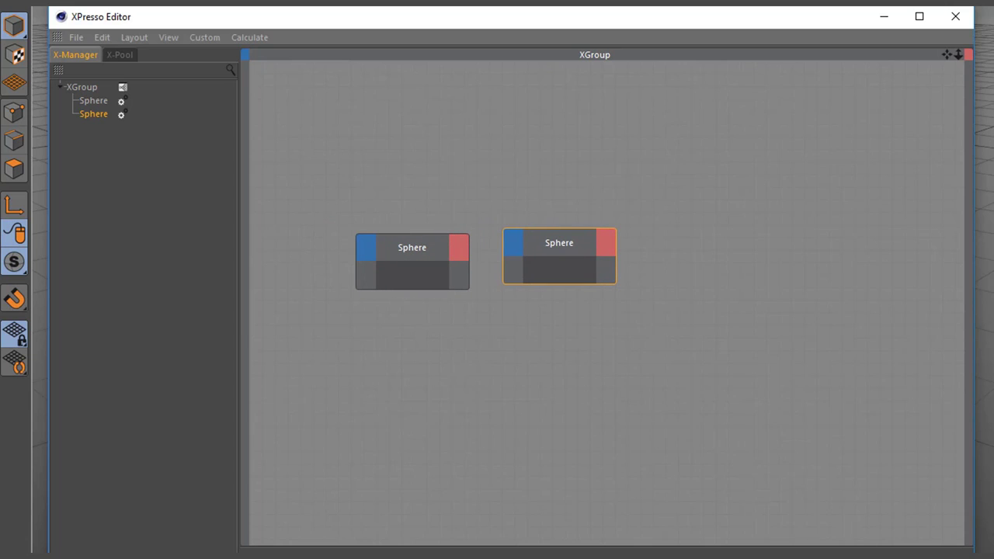
click(389, 325)
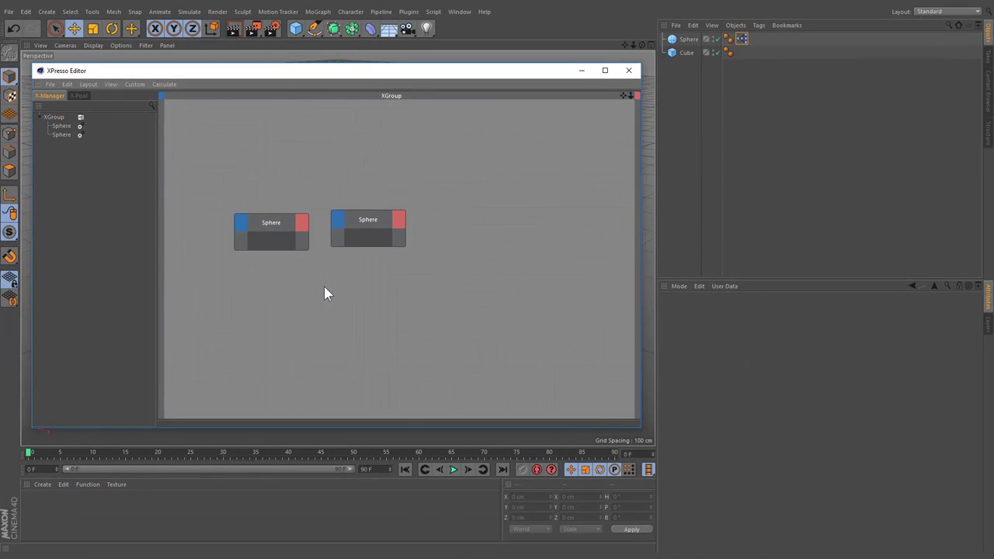
- Move the XPresso tag onto the cube and back to the sphere to compare the node references
click(273, 220)
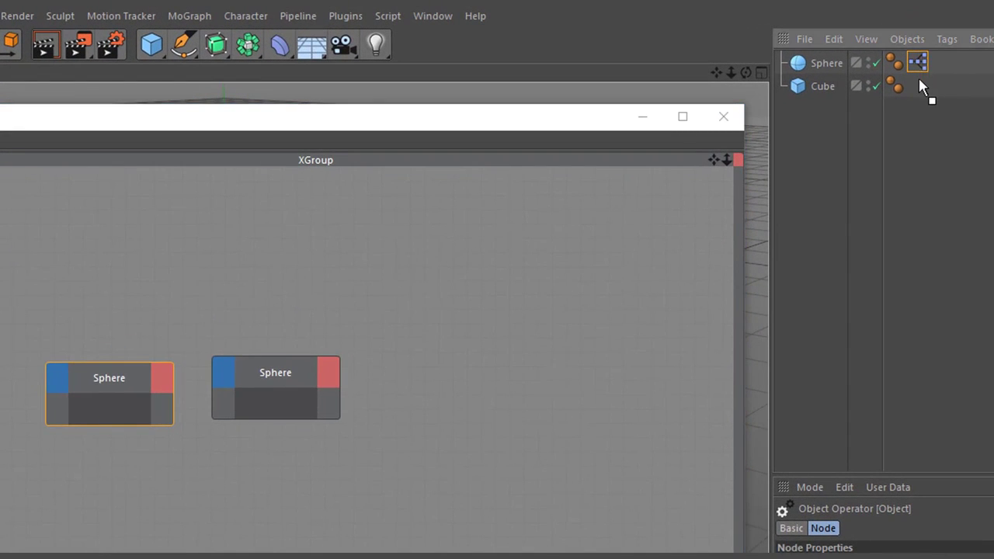
drag(919, 78, 917, 85)
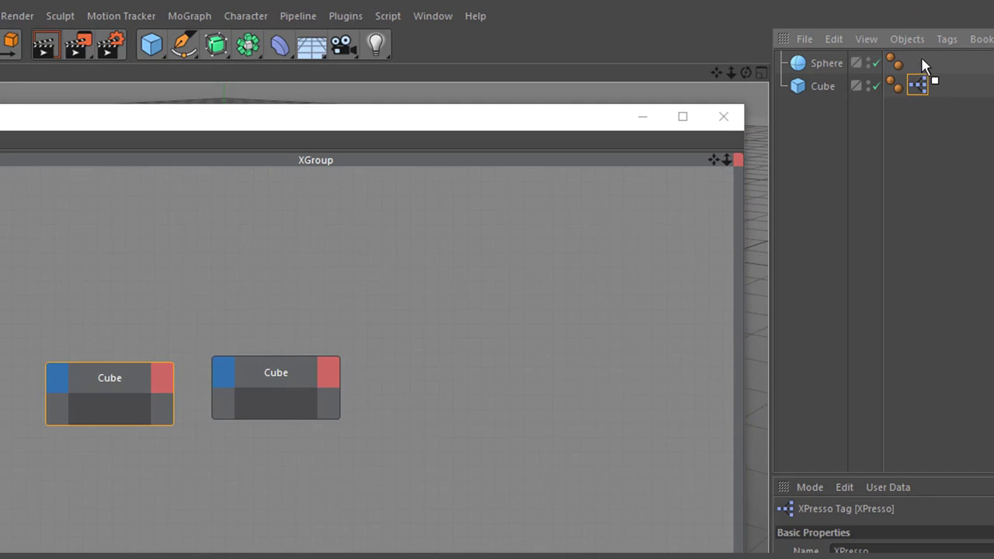
mouse_move(919, 56)
mouse_down()
mouse_move(923, 91)
mouse_move(921, 59)
mouse_up()
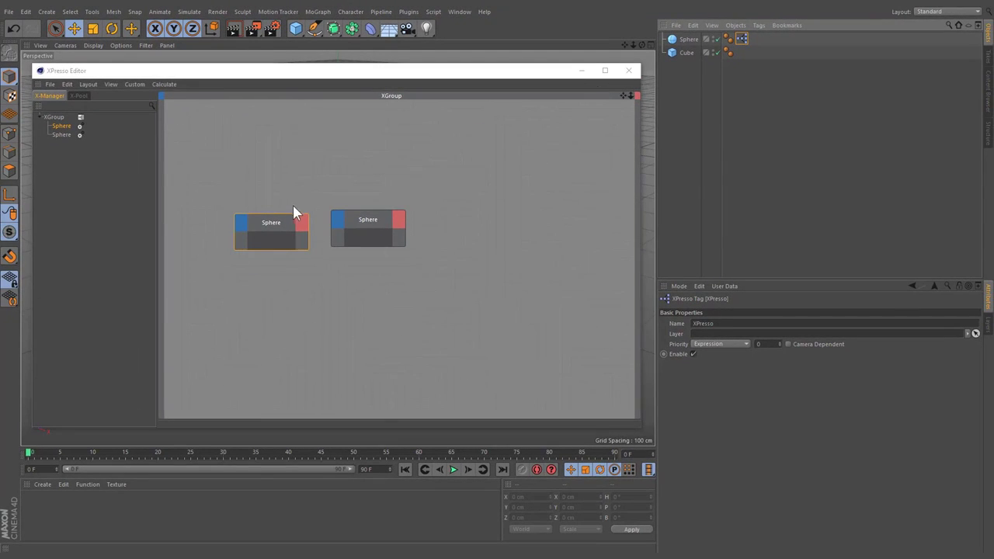
- Set the first Object node's reference to the cube and the second node's reference to the sphere as absolute references
click(271, 221)
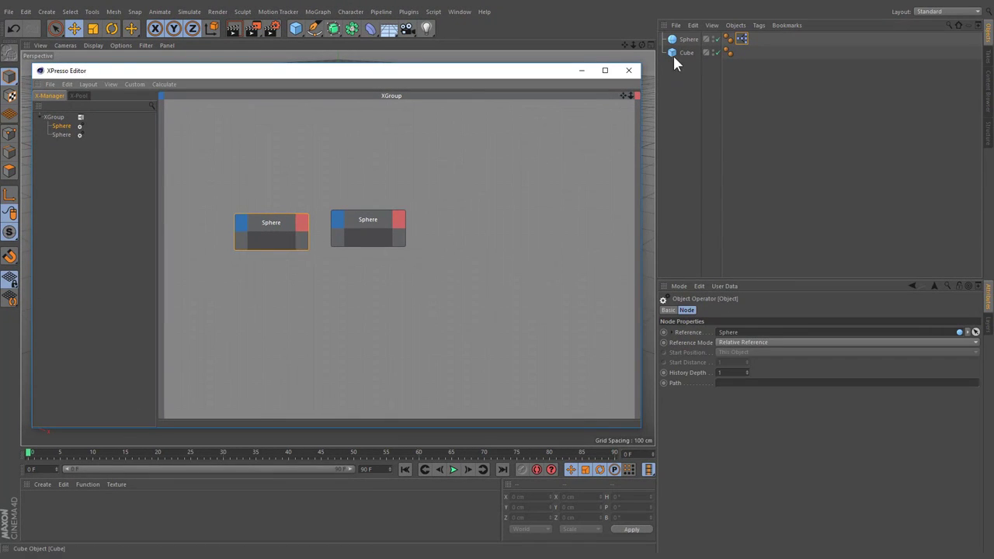
drag(674, 54, 727, 332)
click(373, 221)
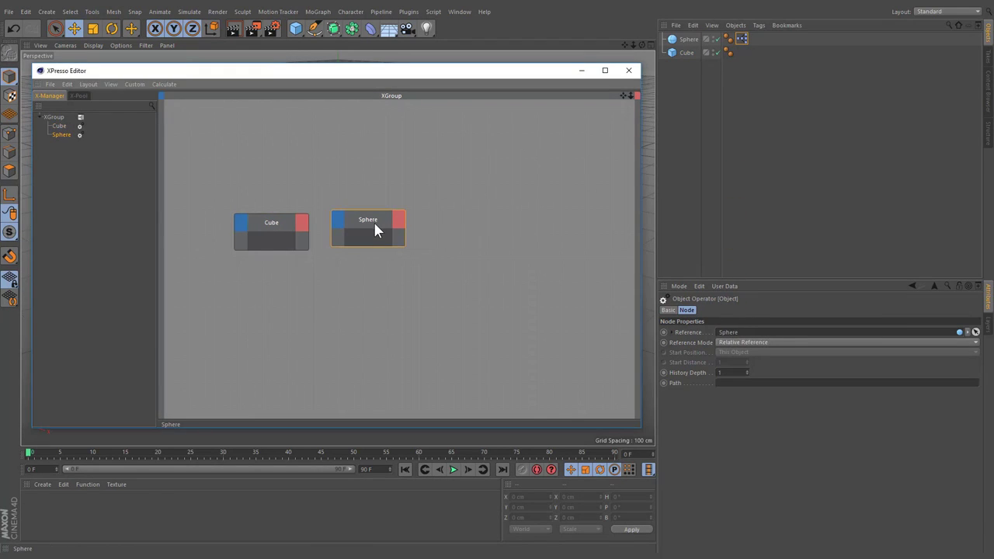
drag(687, 53, 728, 334)
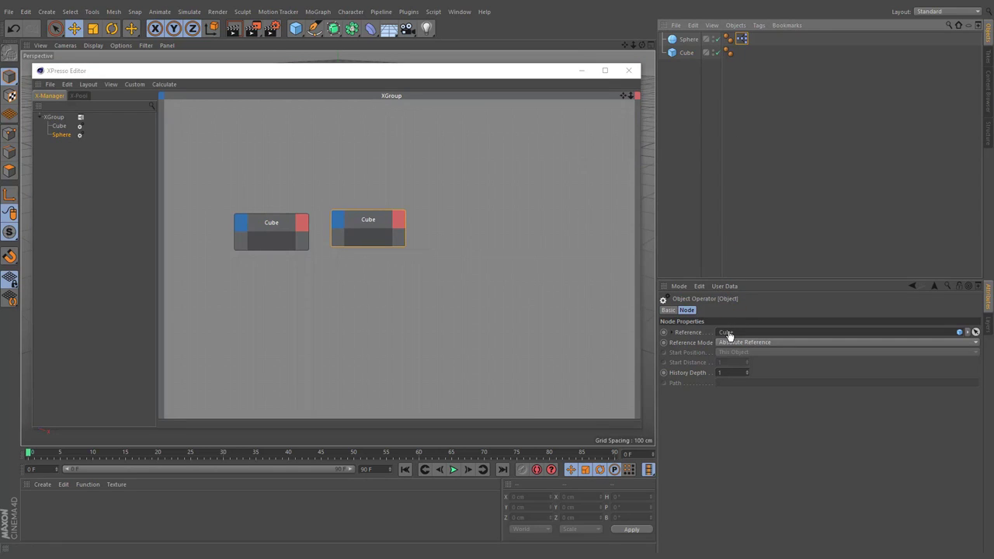
click(688, 40)
drag(448, 269, 360, 237)
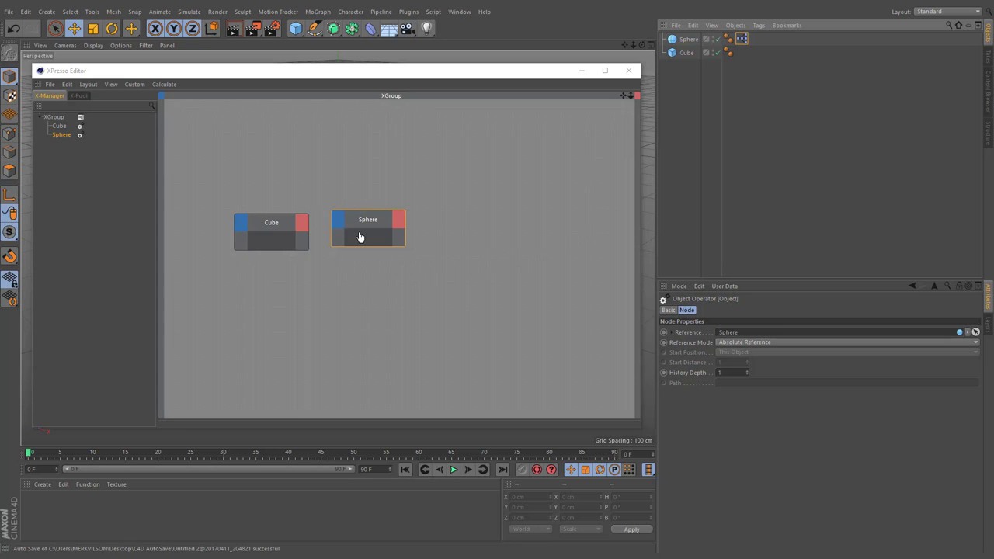
- Try placing the XPresso tag on the cube with the absolute references set, and undo that move
drag(739, 39, 743, 53)
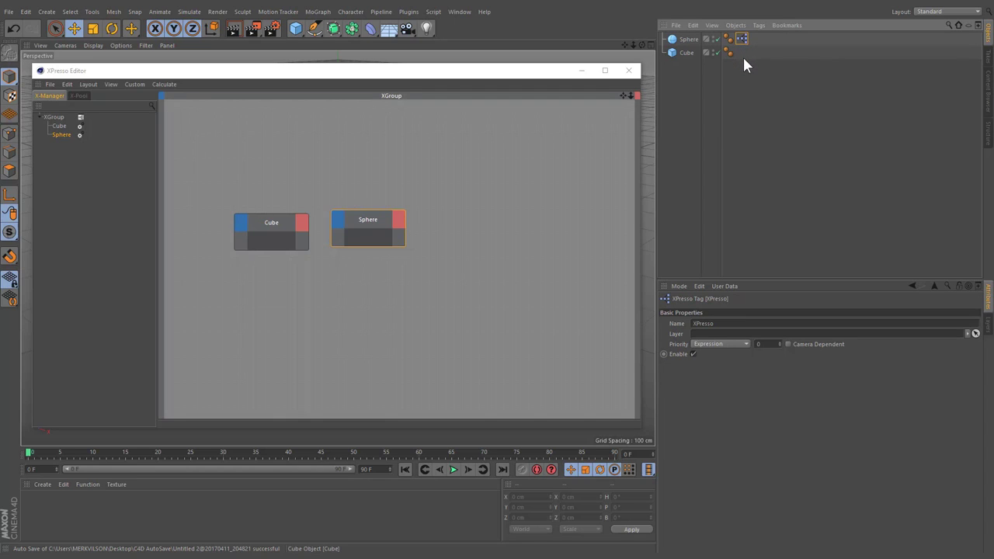
key(ctrl+z)
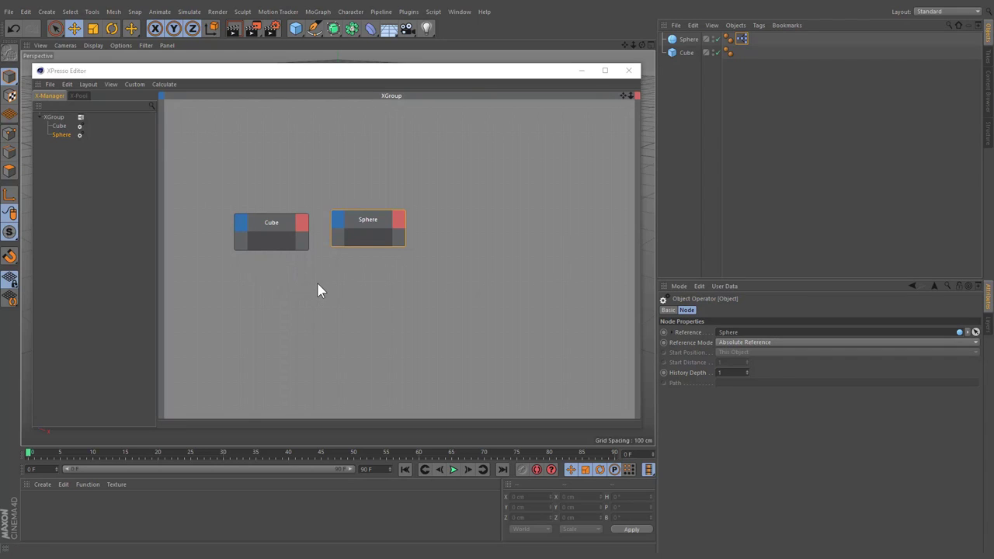
- Add a Position . Y input port to the Sphere node
click(338, 221)
mouse_move(345, 238)
mouse_move(445, 245)
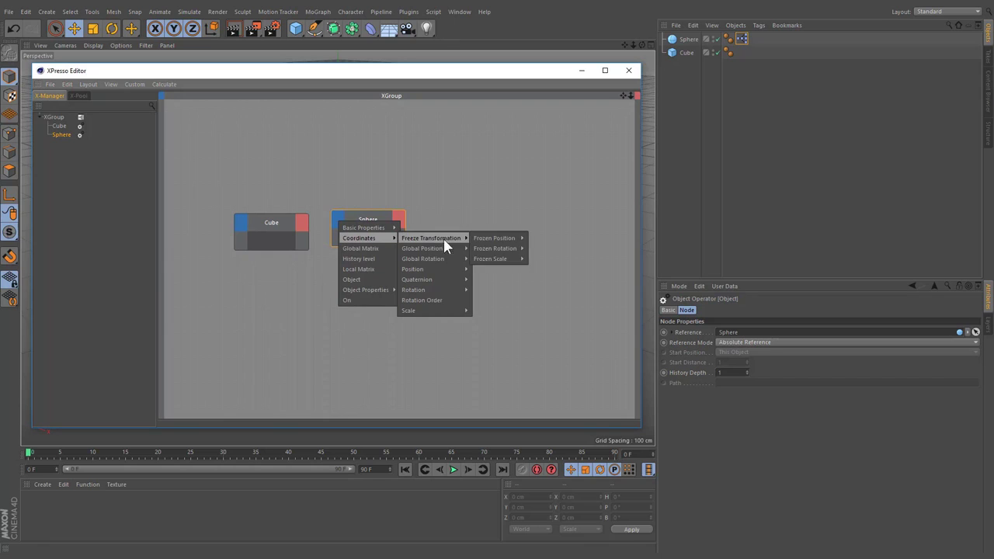
mouse_move(451, 270)
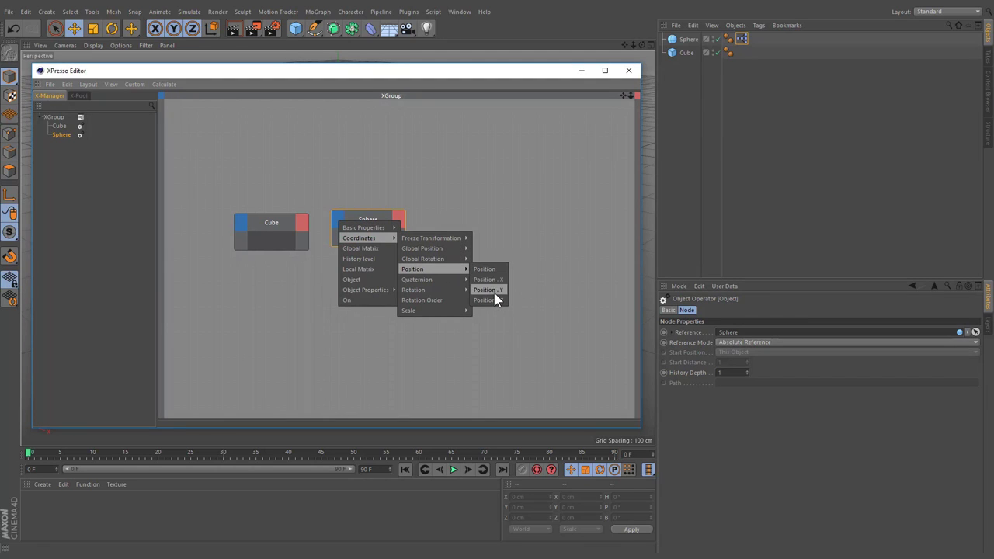
click(489, 290)
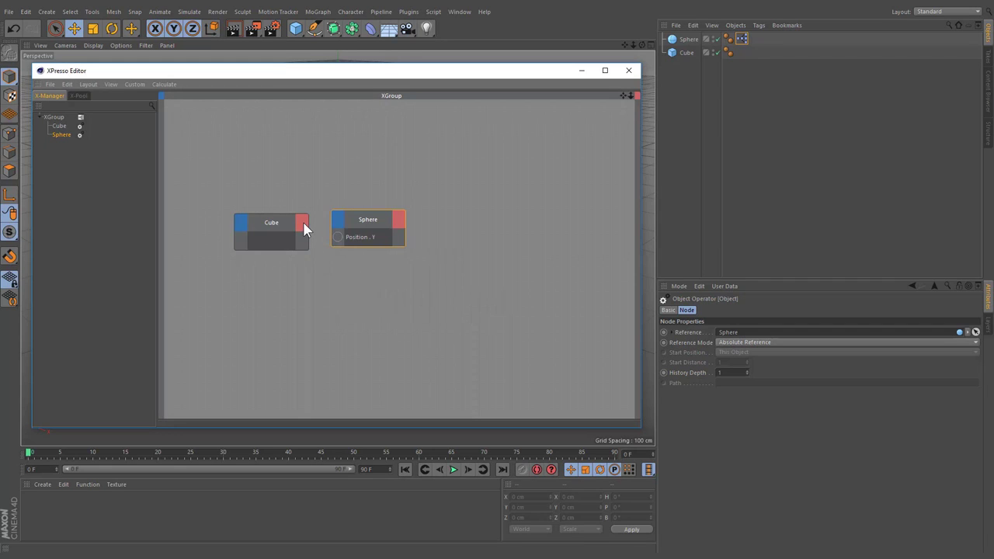
- Add a Position . Y output port to the Cube node and wire it to the Sphere node's Position . Y input
click(270, 225)
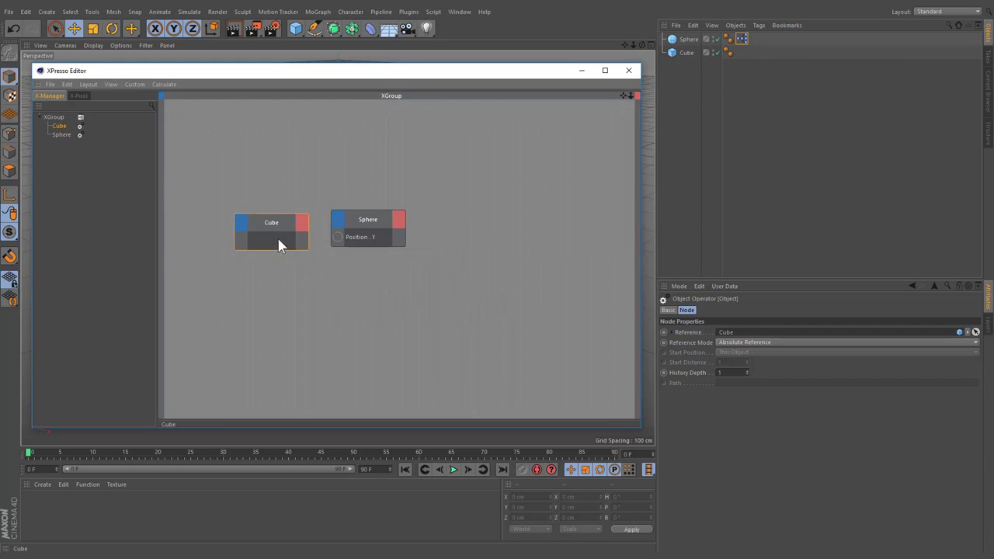
click(672, 333)
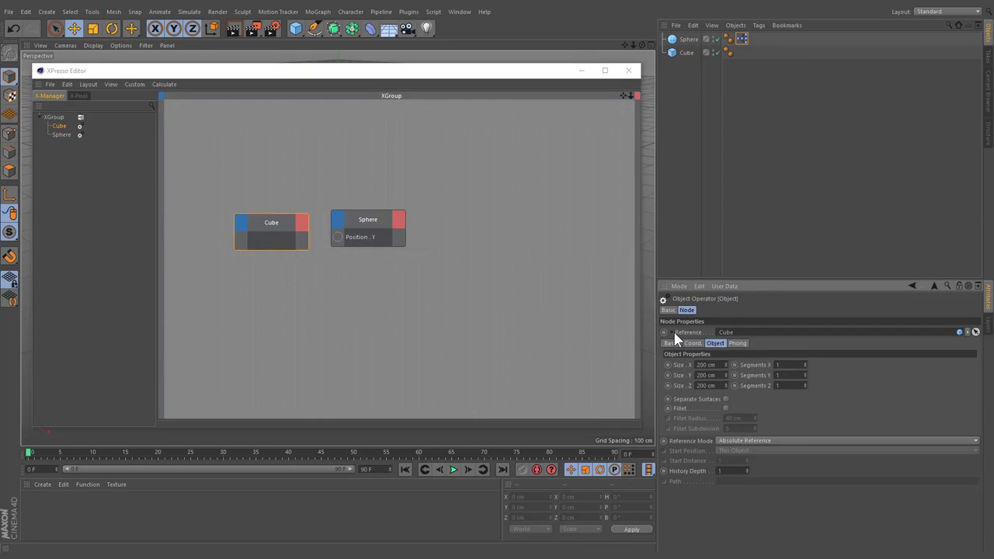
click(689, 344)
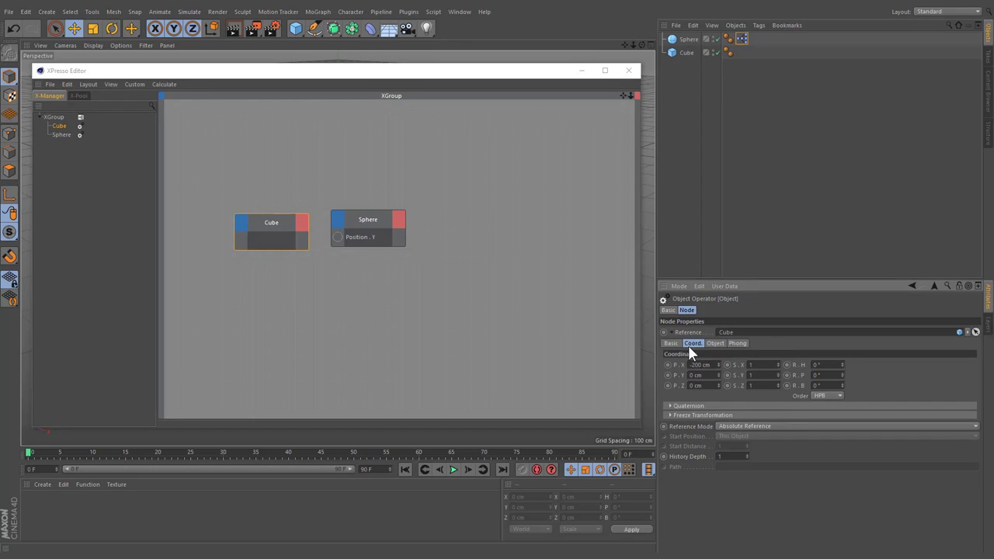
drag(685, 377, 302, 246)
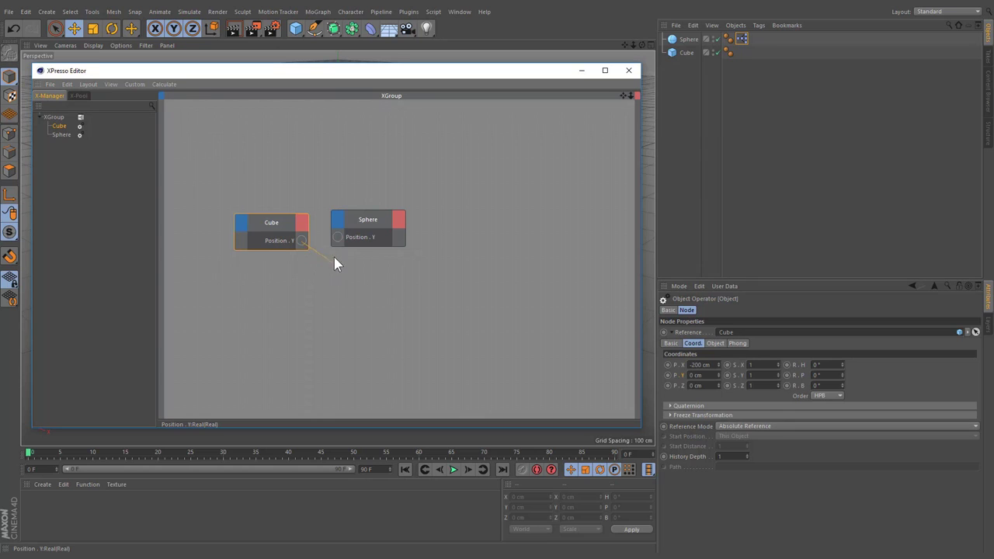
drag(334, 264, 338, 238)
- Minimize the XPresso Editor, move the cube upward in the viewport to test the link, and undo that move
click(581, 71)
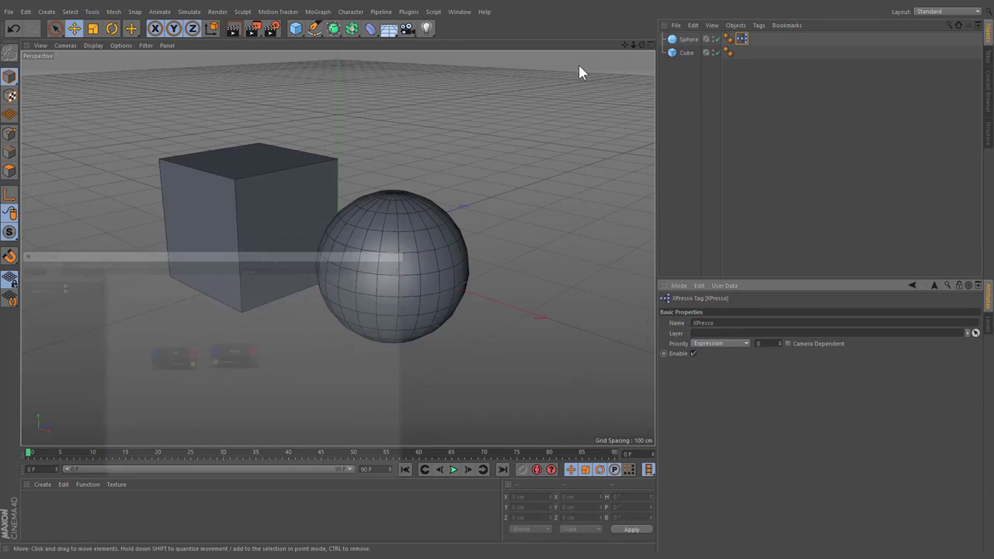
click(244, 157)
drag(244, 157, 241, 94)
key(ctrl+z)
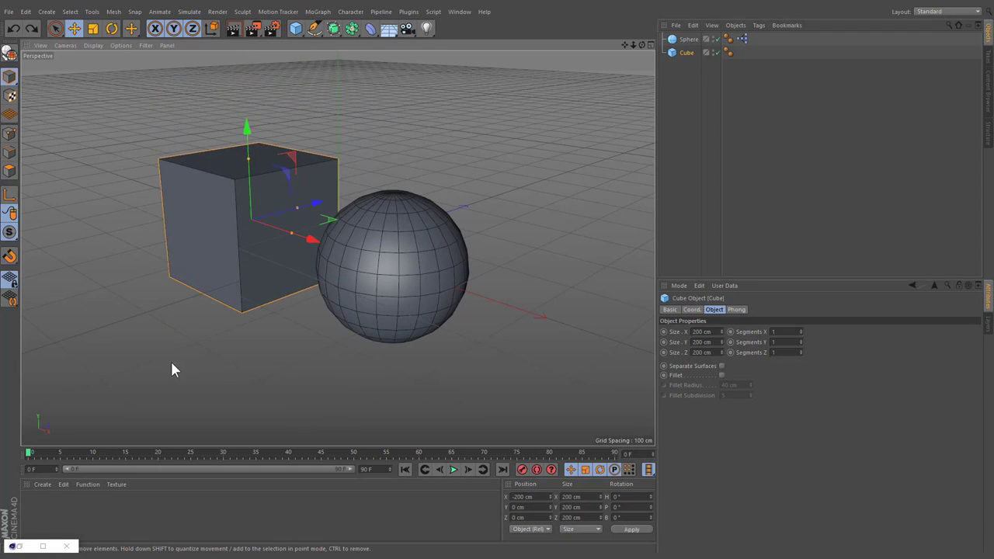
- Reopen the sphere's XPresso tag and remove the wire between the Position . Y ports, restoring it once before removing it again
double_click(742, 39)
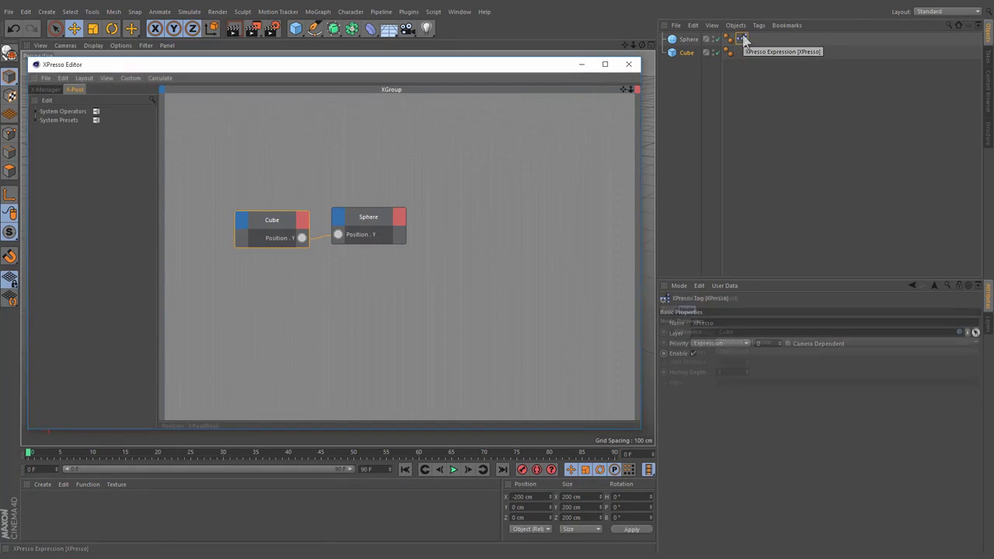
right_click(302, 242)
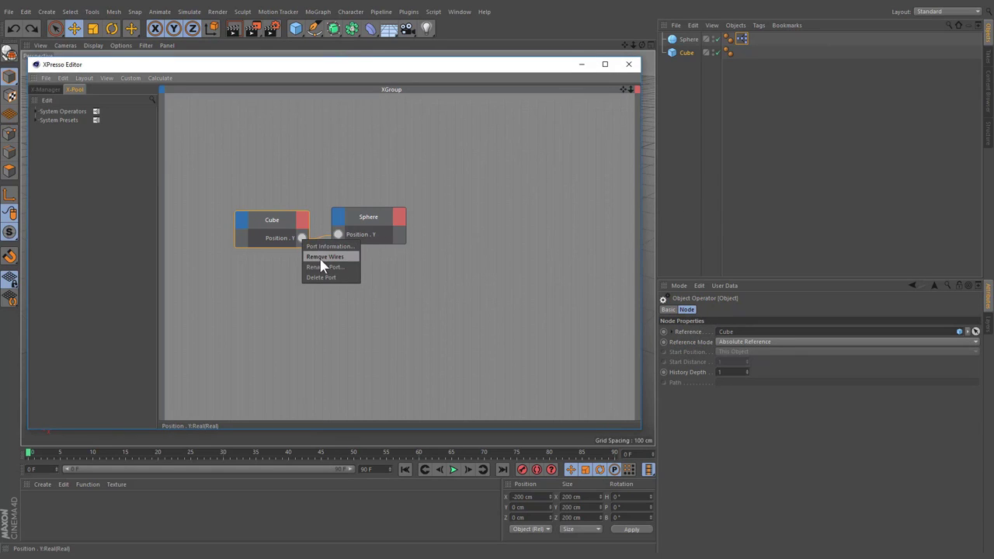
click(348, 258)
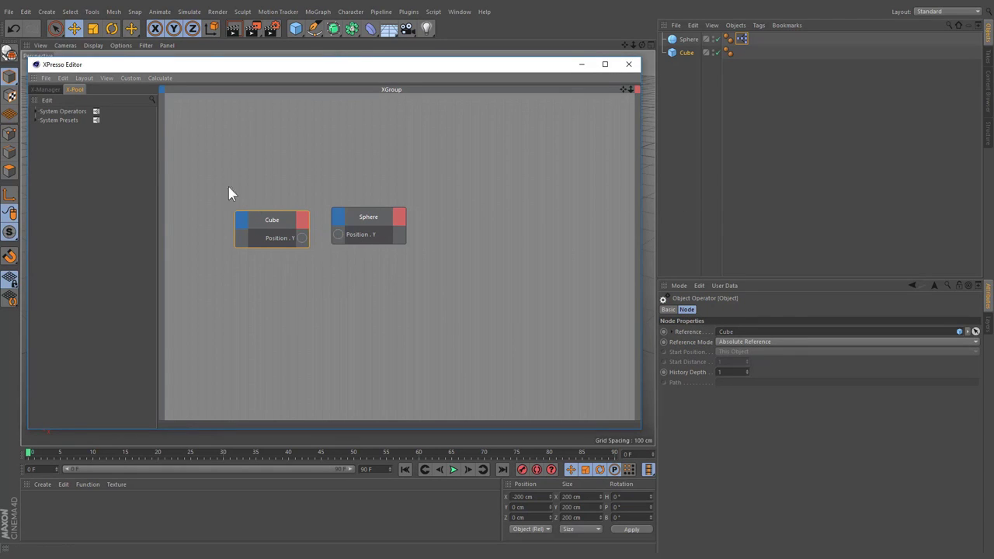
click(18, 30)
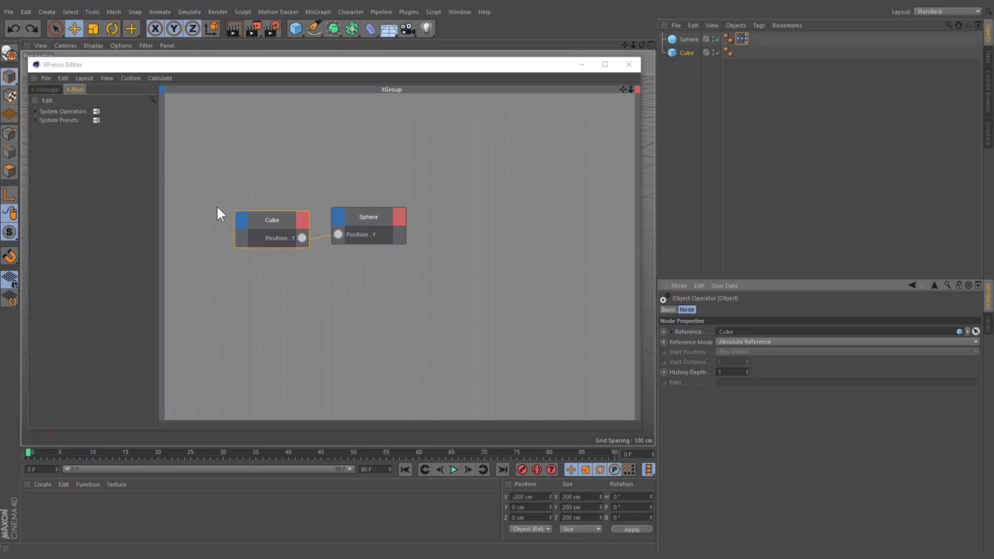
key(ctrl+y)
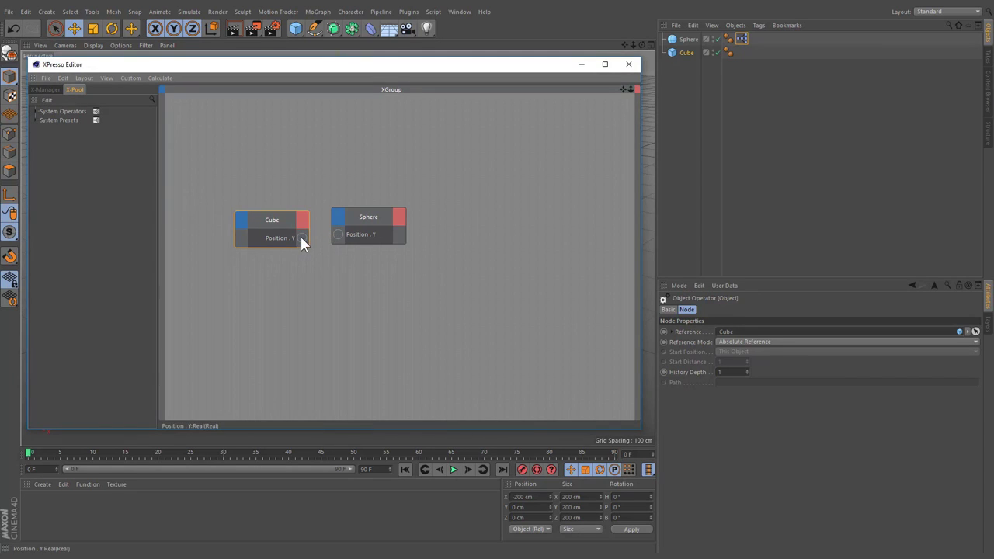
- Delete the Position . Y ports from the Cube and Sphere nodes
double_click(301, 238)
right_click(336, 235)
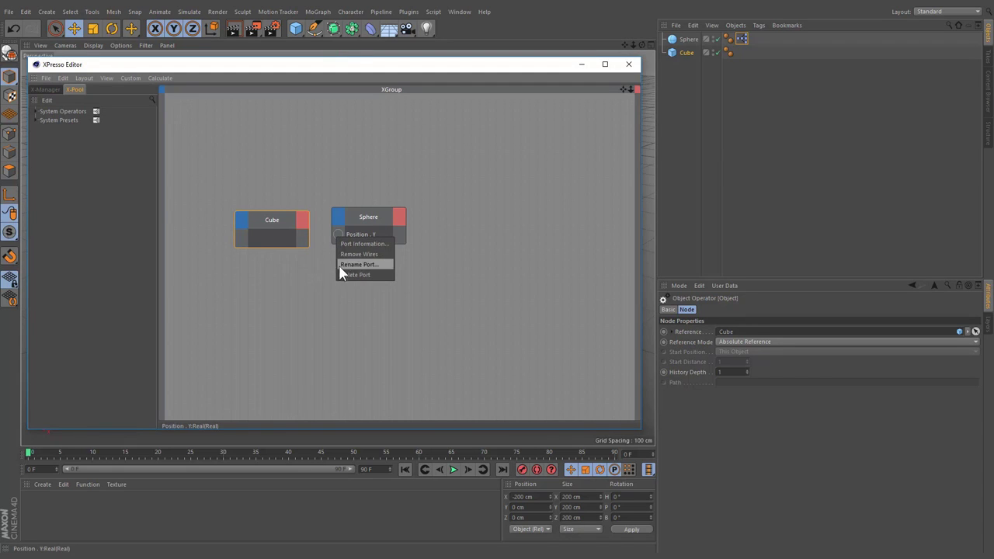
click(342, 277)
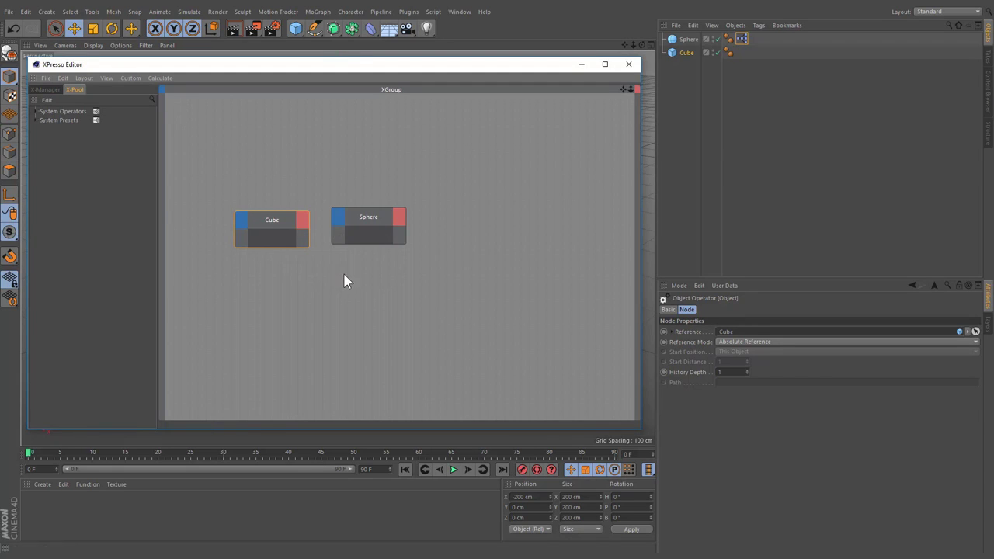
- Collapse the Cube and Sphere nodes to their title bars and expand both again
double_click(265, 219)
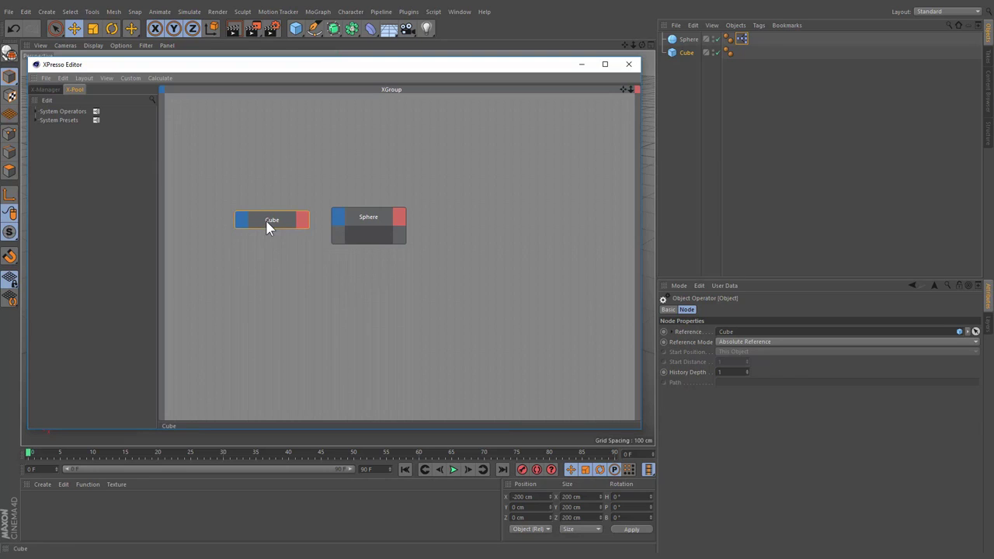
click(372, 221)
double_click(372, 218)
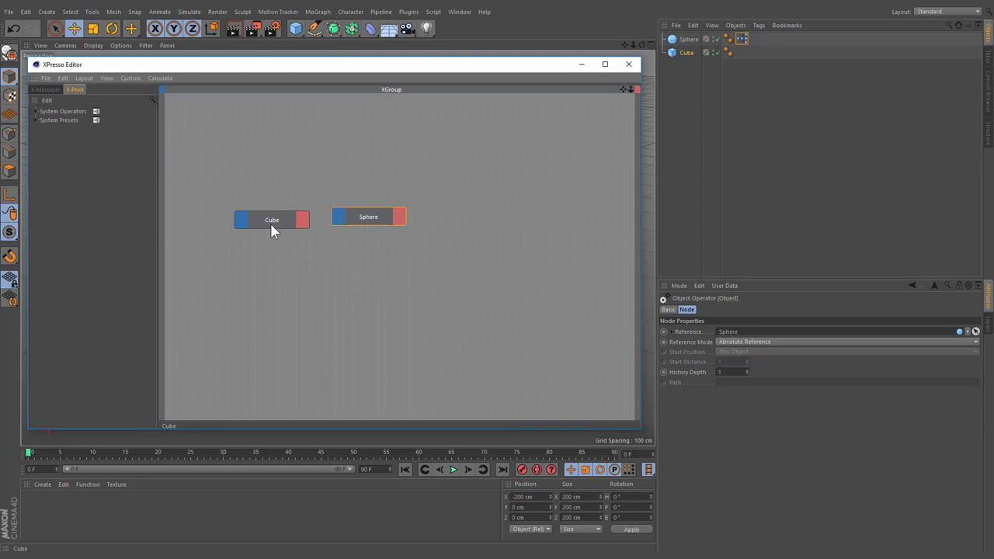
double_click(270, 221)
double_click(363, 220)
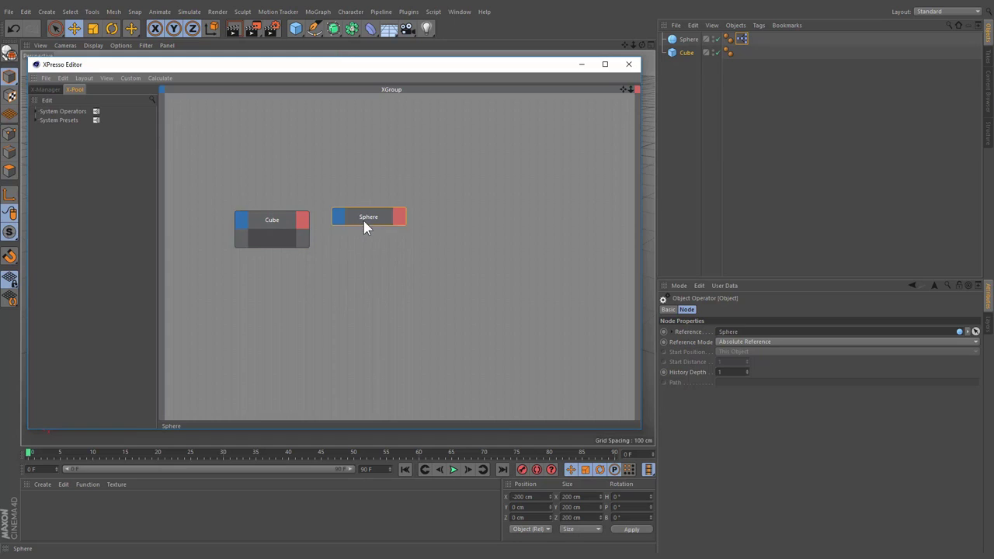
- Resize the Sphere and Cube nodes freely, and reset both to their default size
drag(407, 247, 444, 289)
drag(307, 245, 299, 304)
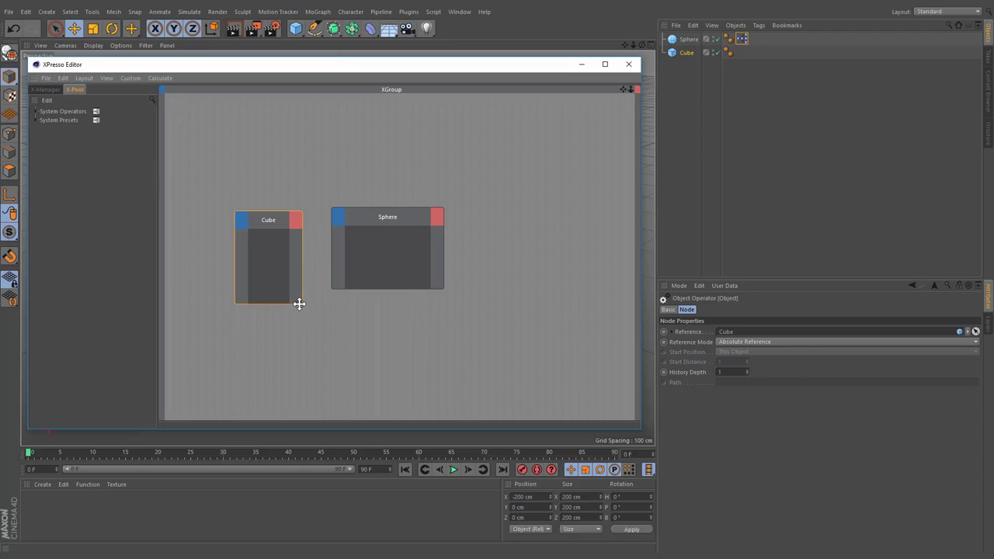
double_click(383, 216)
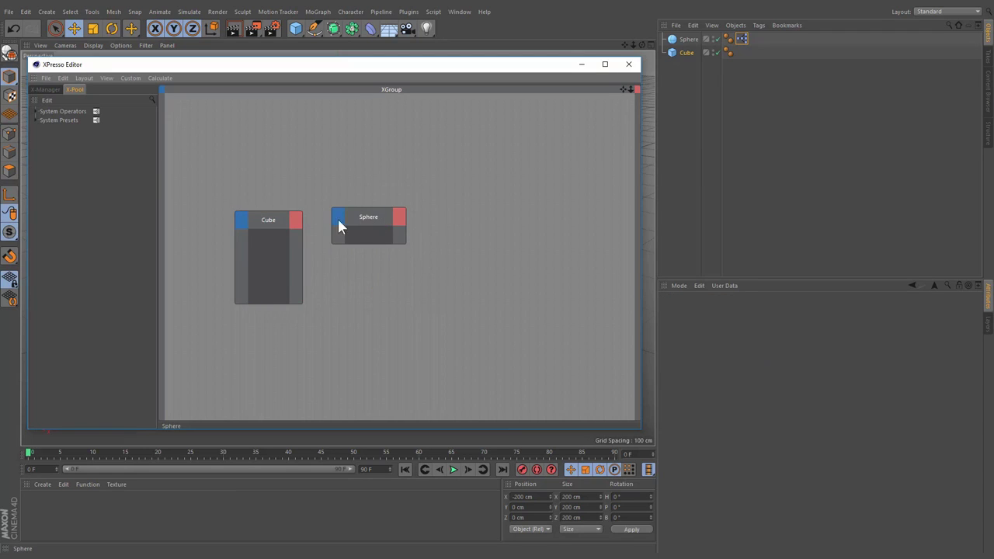
double_click(265, 219)
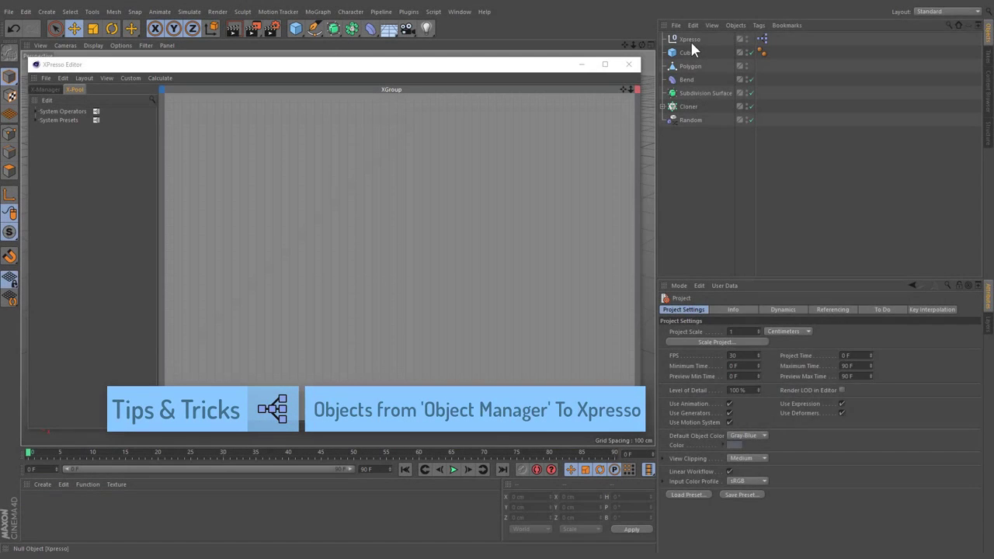
- Add the Xpresso null, Cube, Polygon, Bend, Subdivision Surface, Cloner and Random objects together as nodes in the empty XGroup
click(689, 39)
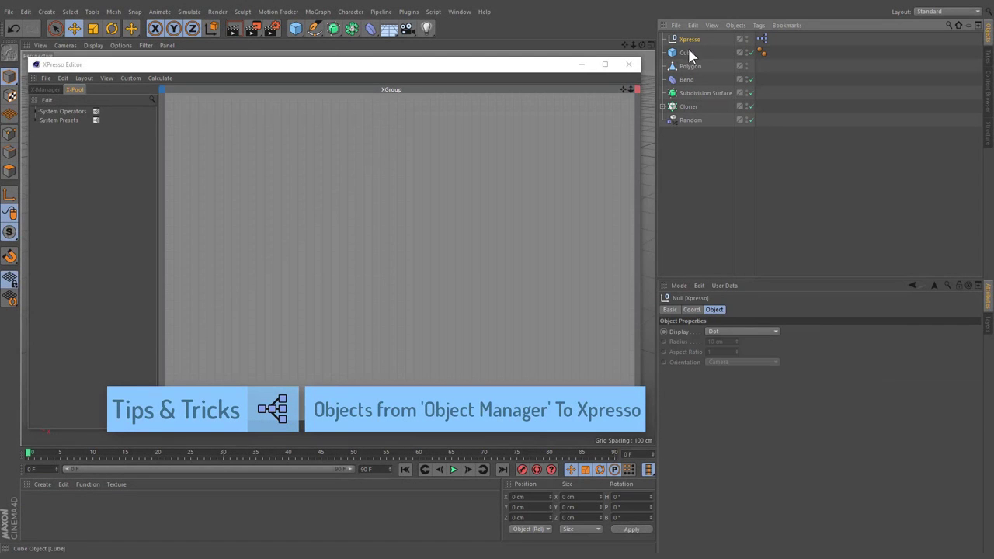
click(688, 67)
click(686, 94)
click(688, 108)
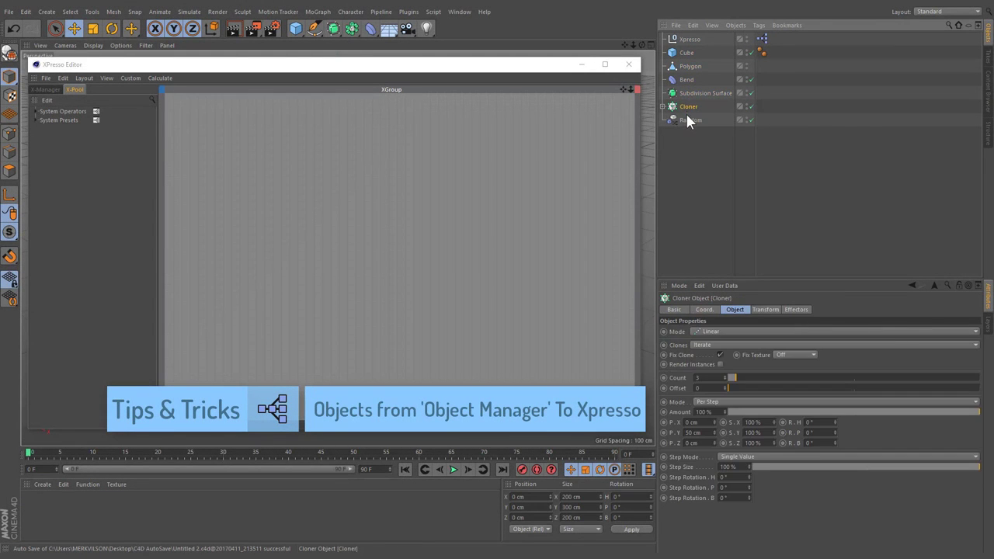
click(688, 119)
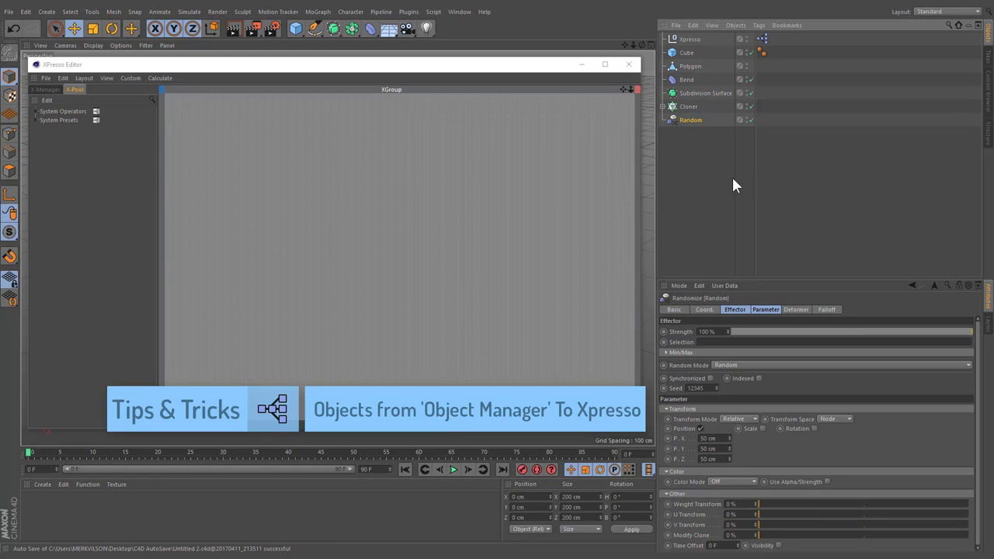
drag(734, 180, 369, 243)
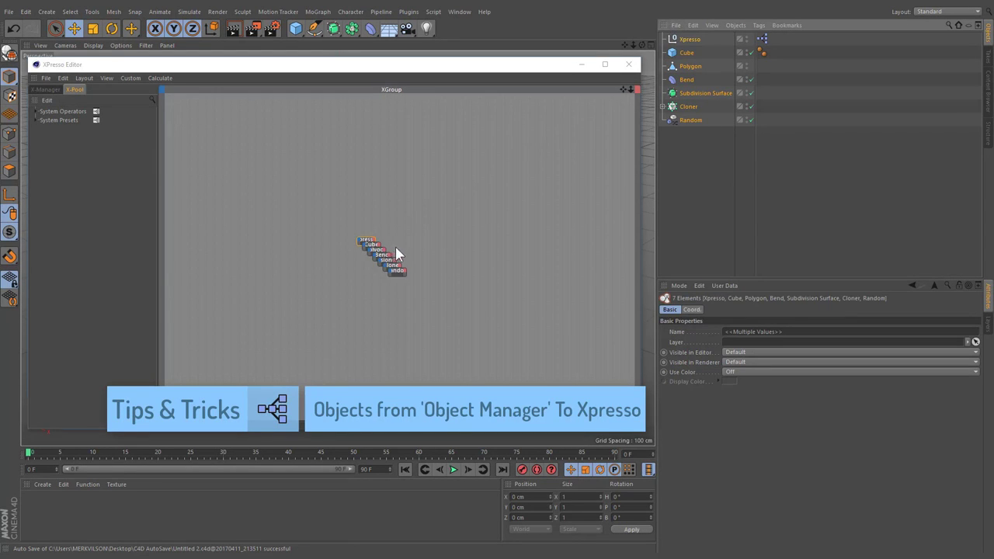
scroll(395, 248, up, 5)
scroll(370, 264, up, 1)
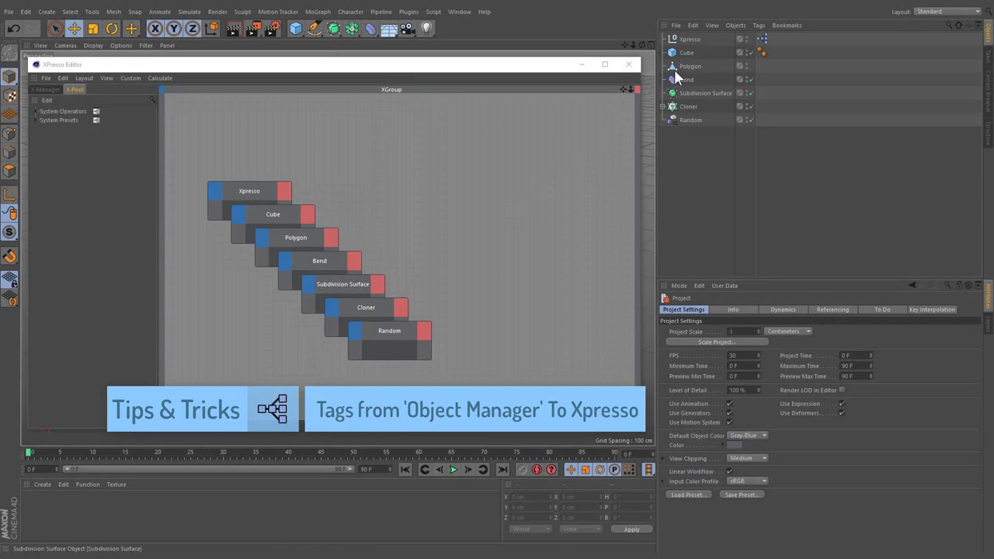
- Apply a Rigid Body simulation tag to the cube and add that tag as a node above the object nodes
click(685, 53)
right_click(684, 51)
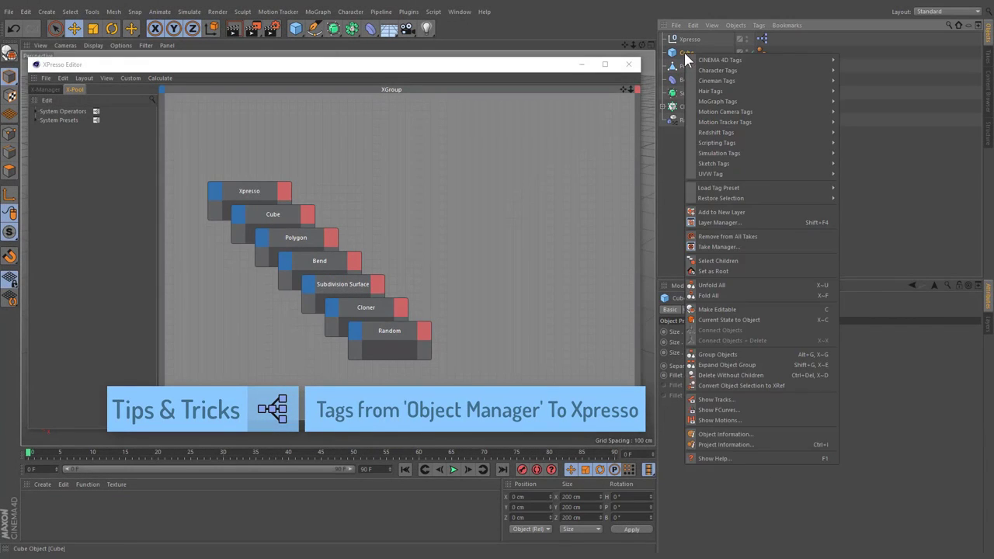
mouse_move(721, 152)
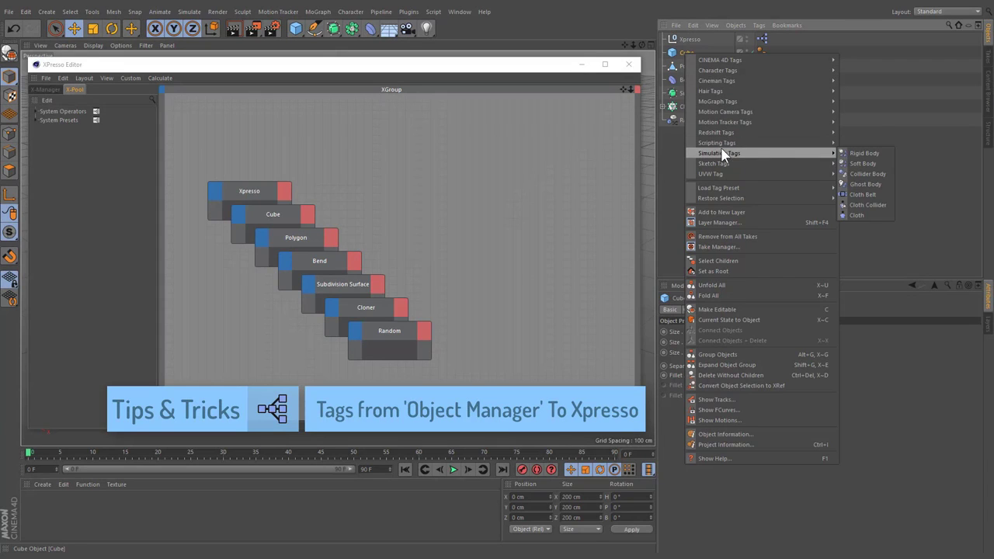
click(859, 153)
drag(764, 51, 432, 196)
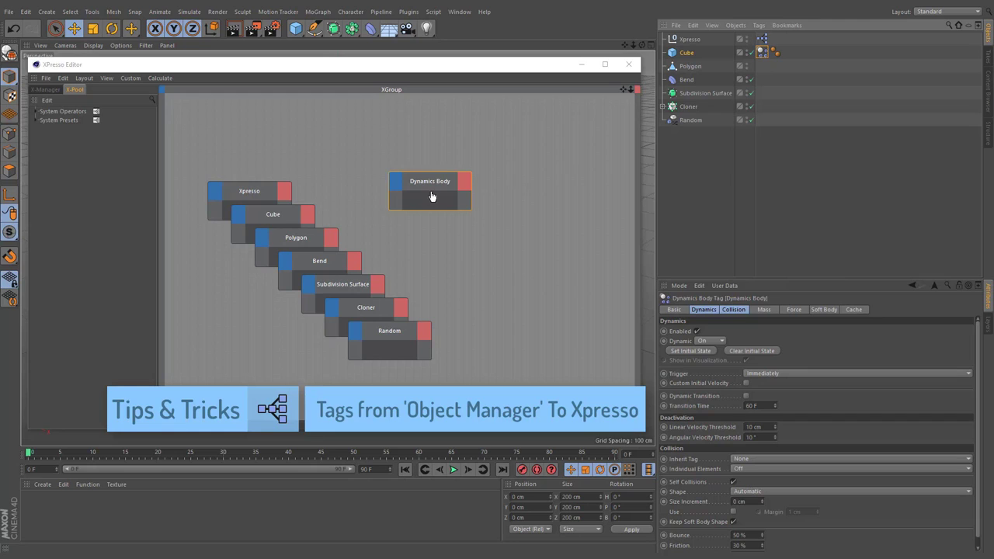
- Add the cube's Phong tag and the null's XPresso tag as nodes, and move the three tag nodes closer to the object nodes
click(774, 53)
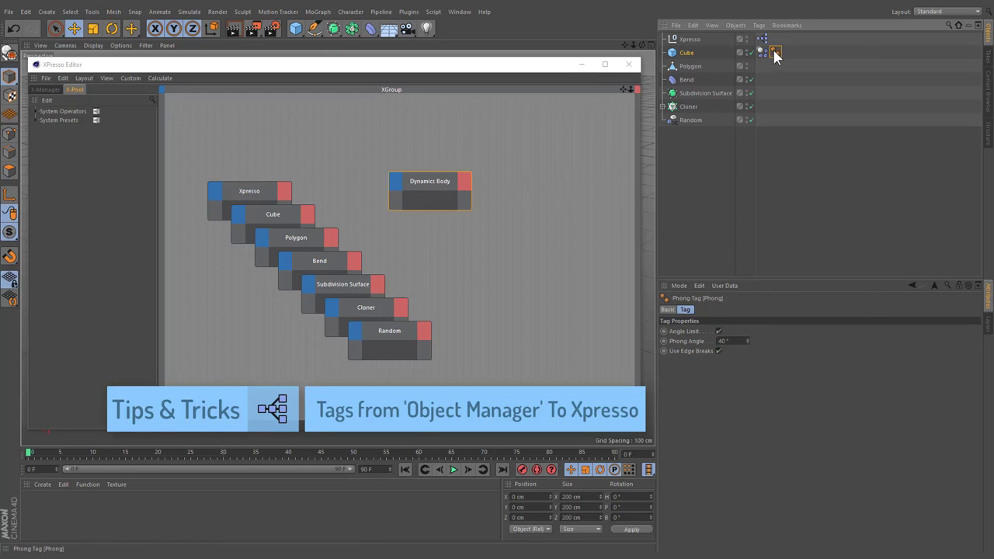
drag(774, 54, 456, 225)
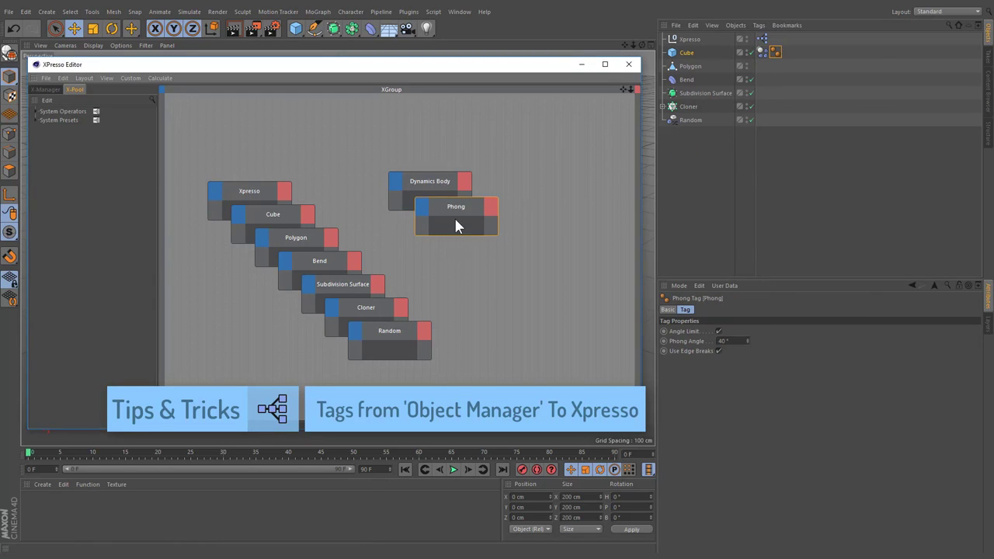
click(762, 39)
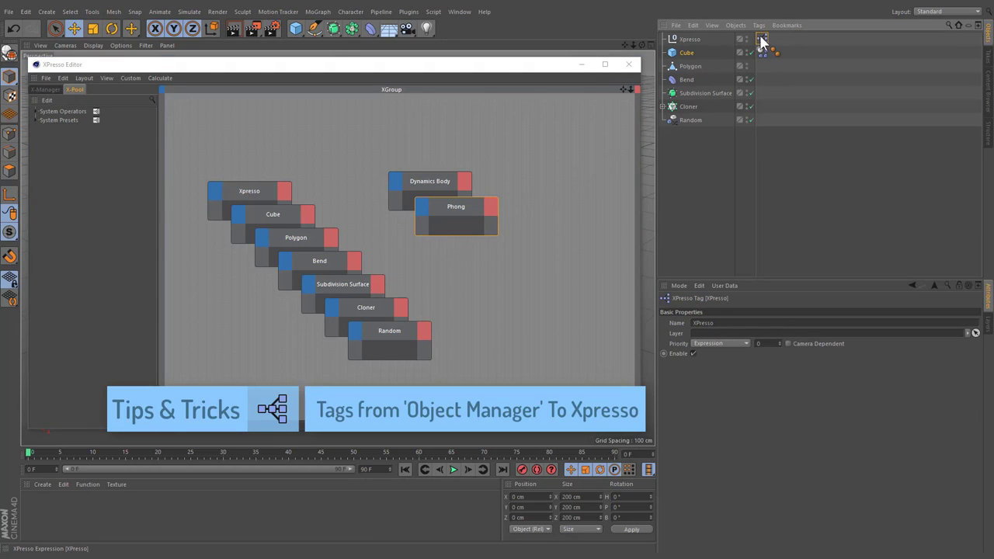
drag(767, 45, 477, 228)
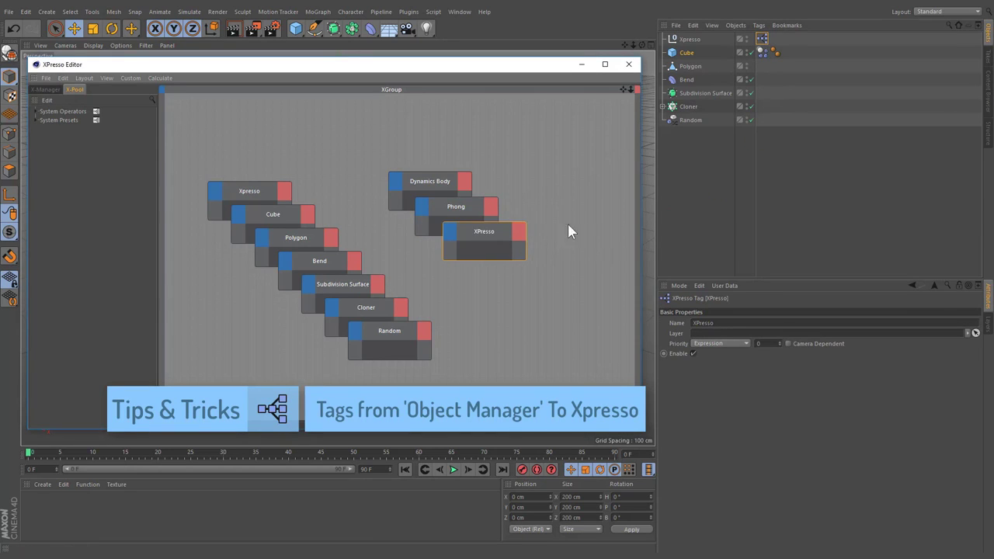
drag(605, 179, 435, 276)
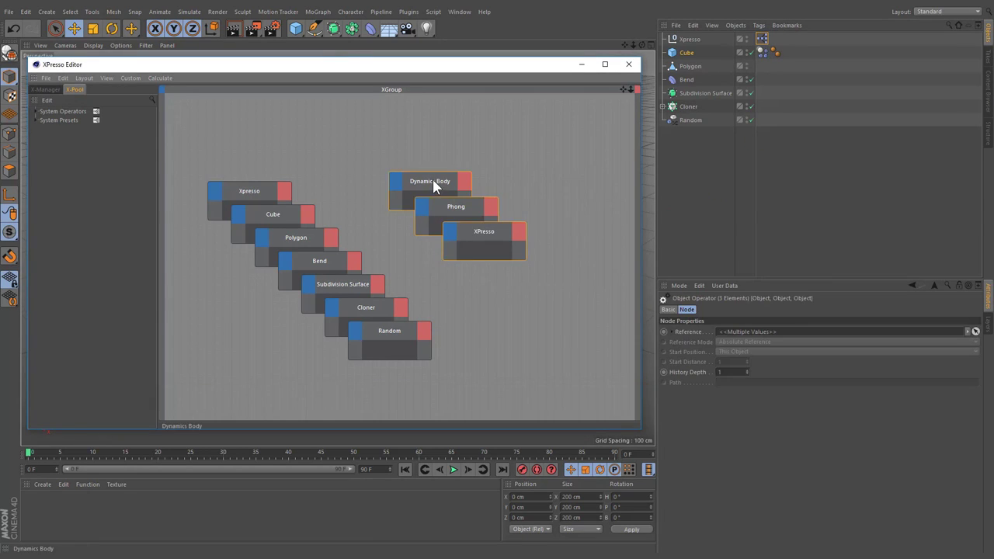
drag(425, 189, 375, 183)
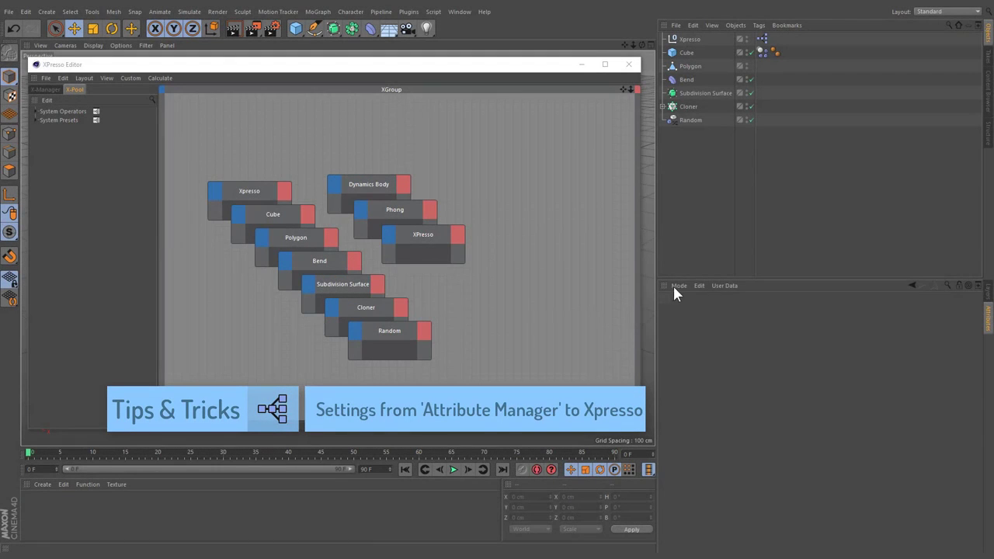
- Add the render settings and the project settings as nodes in the XGroup, beside the tag nodes
click(677, 285)
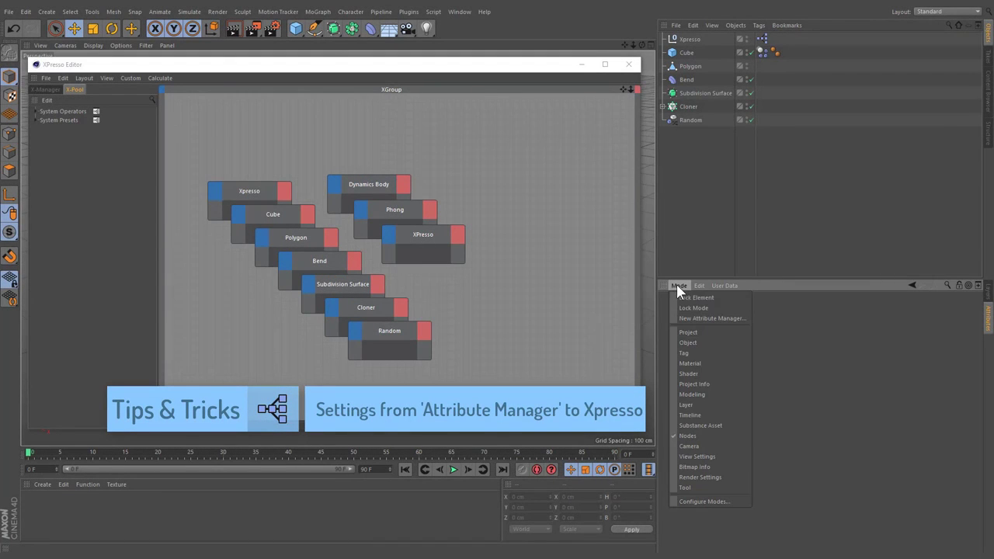
click(684, 476)
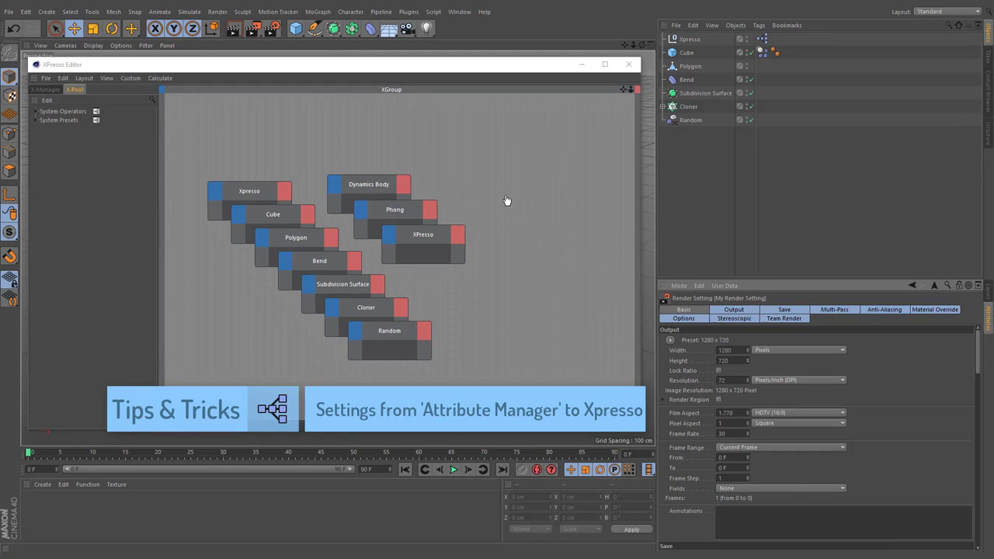
drag(501, 196, 501, 195)
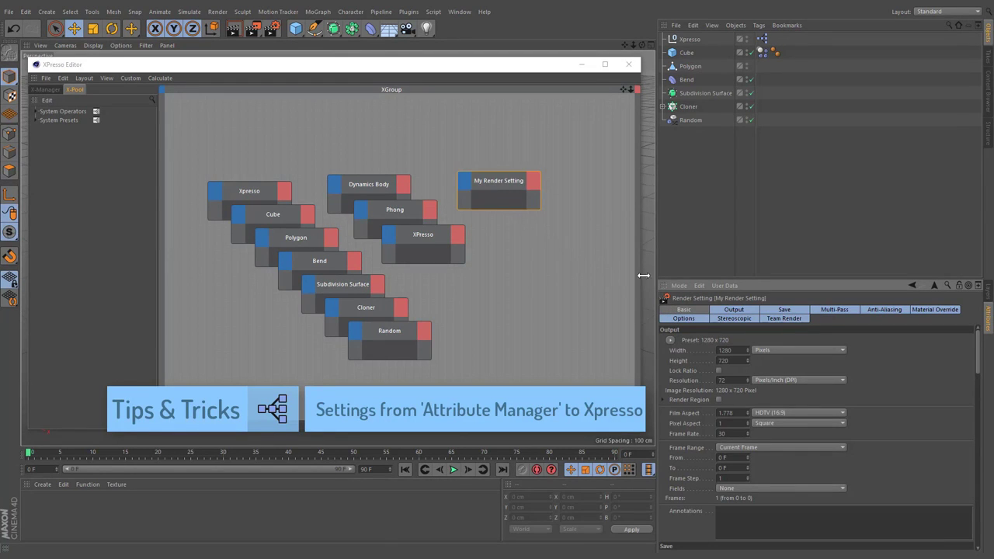
click(679, 286)
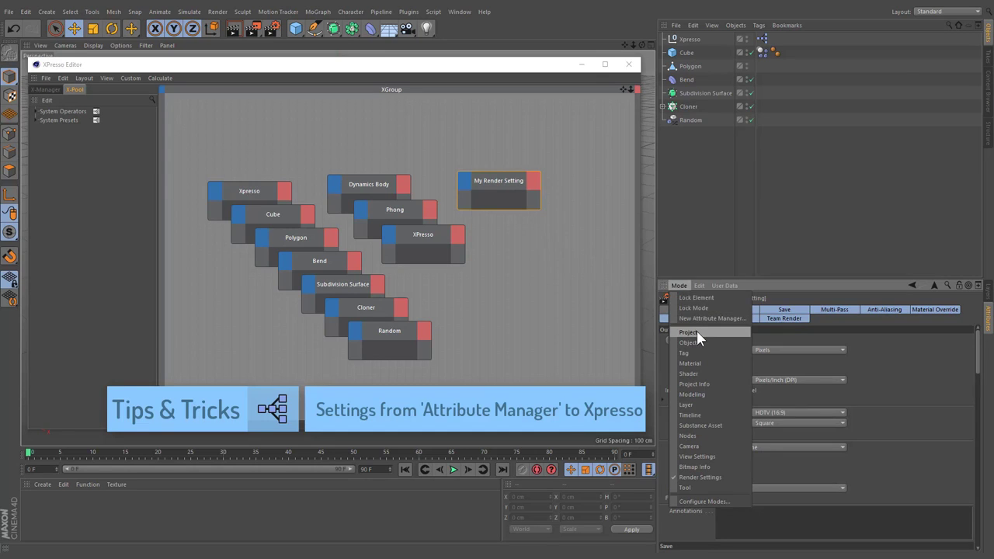
click(696, 331)
drag(673, 307, 514, 225)
- Add the Perspective viewport's view settings as a node below the project settings node and clear the selection
click(678, 286)
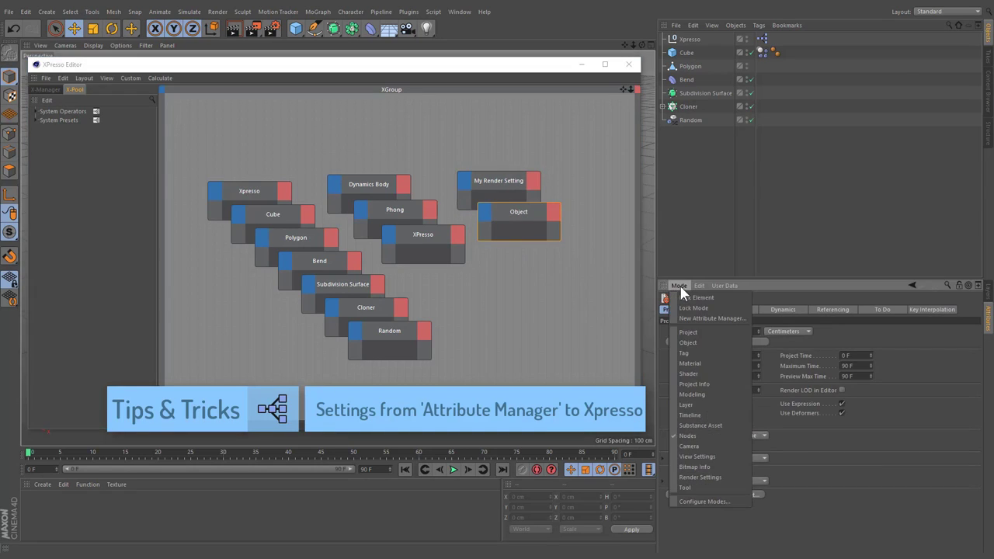
click(697, 457)
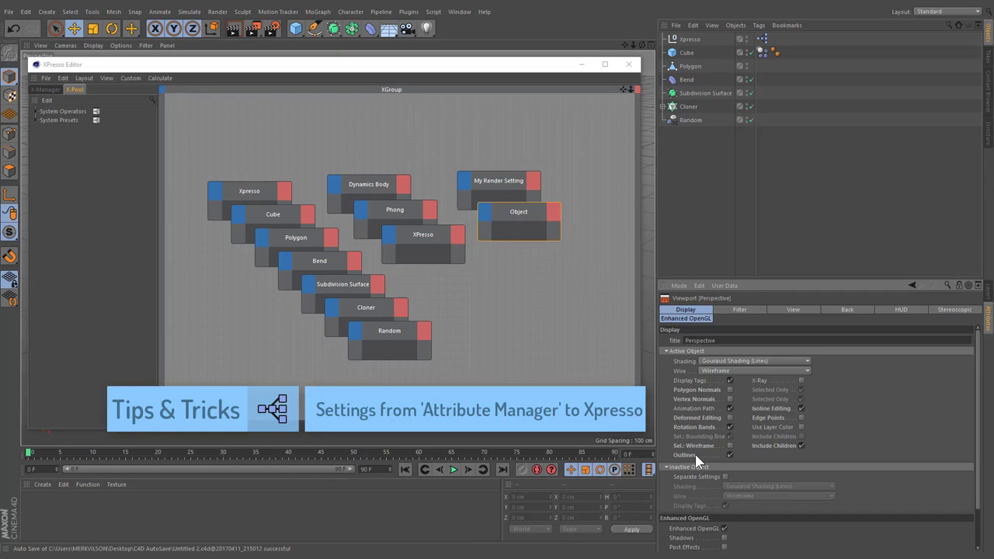
drag(622, 292, 542, 247)
click(524, 318)
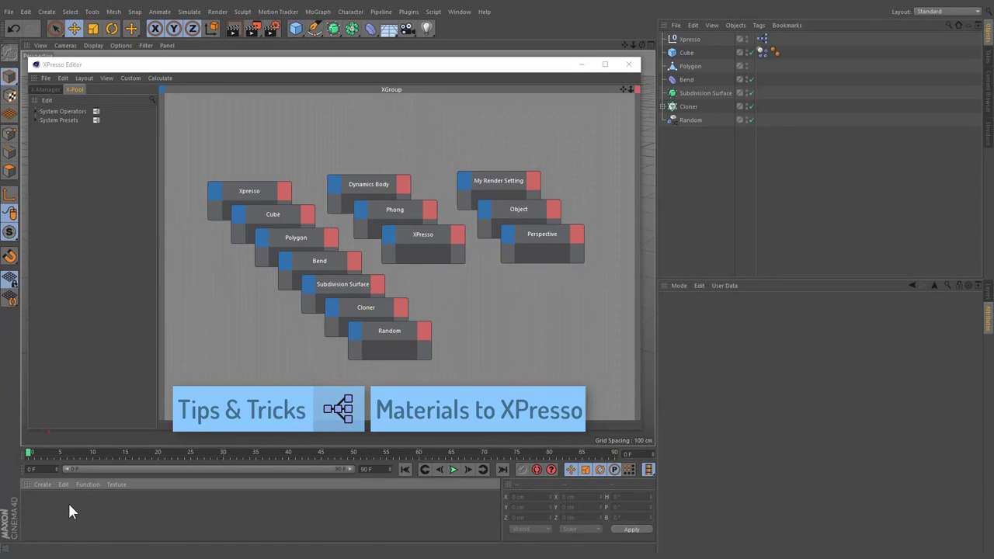
- Create a material with a Gradient as its color texture, and add both the material and the gradient as nodes above the others
double_click(68, 501)
drag(33, 509, 235, 132)
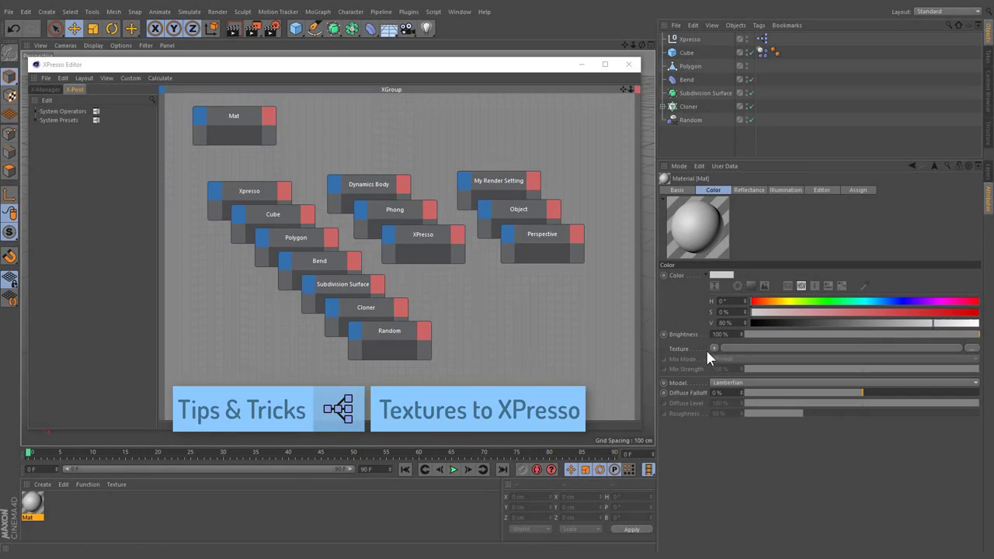
click(710, 347)
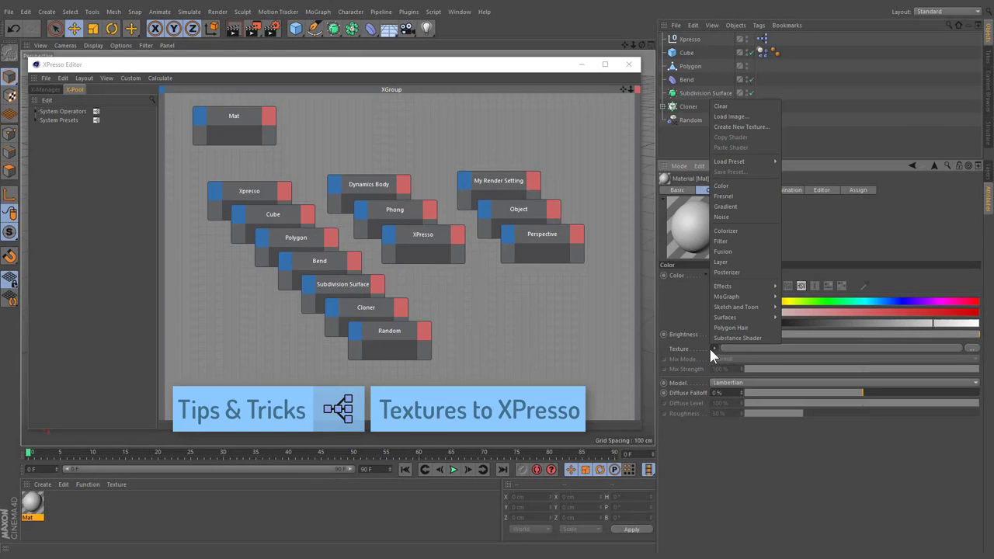
click(730, 207)
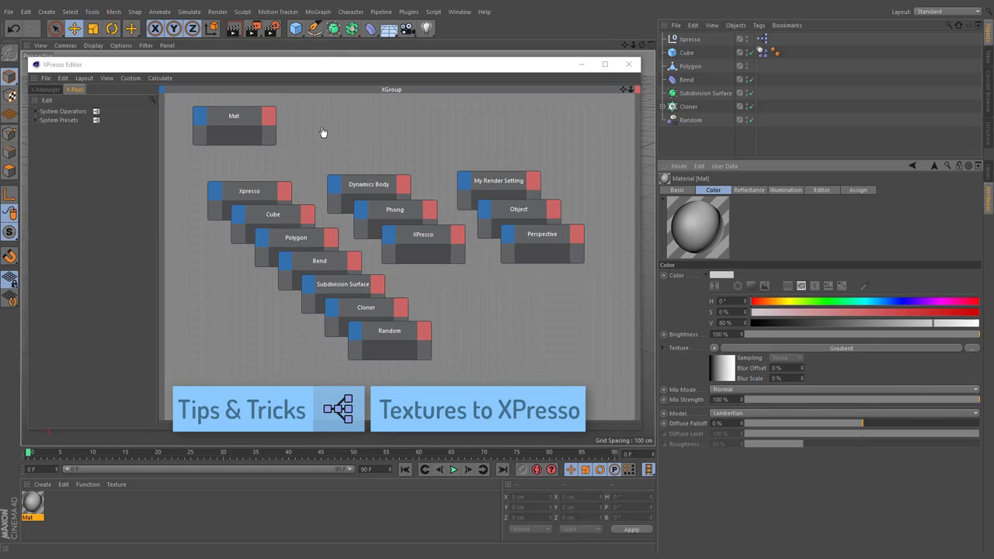
drag(322, 132, 322, 132)
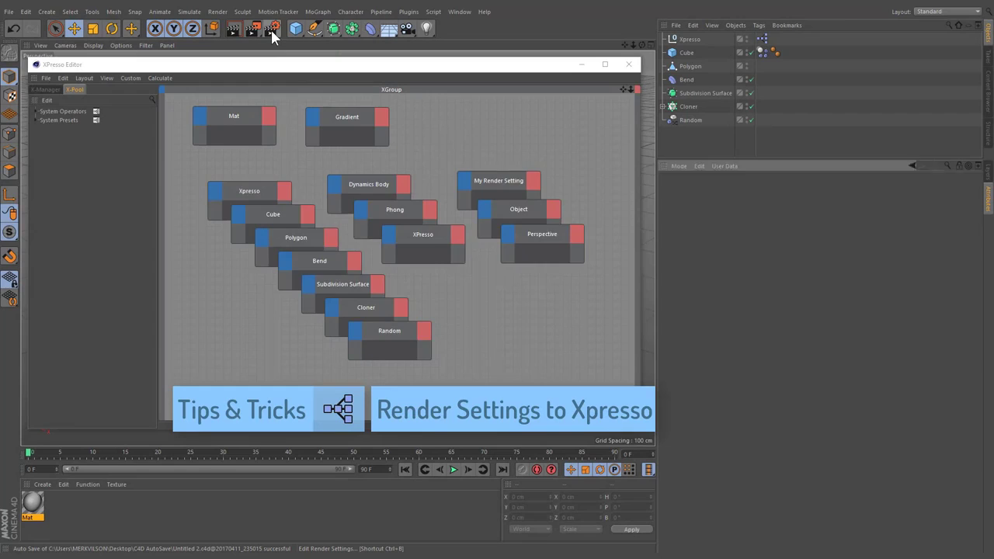
- Open the Render Settings and add My Render Setting from there as a node beside the Gradient node
click(271, 29)
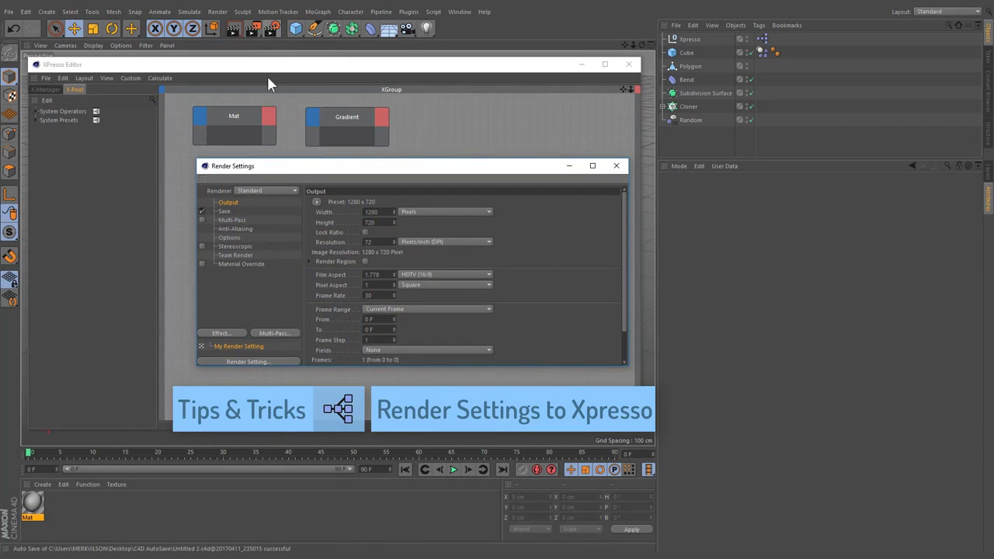
drag(230, 349, 459, 133)
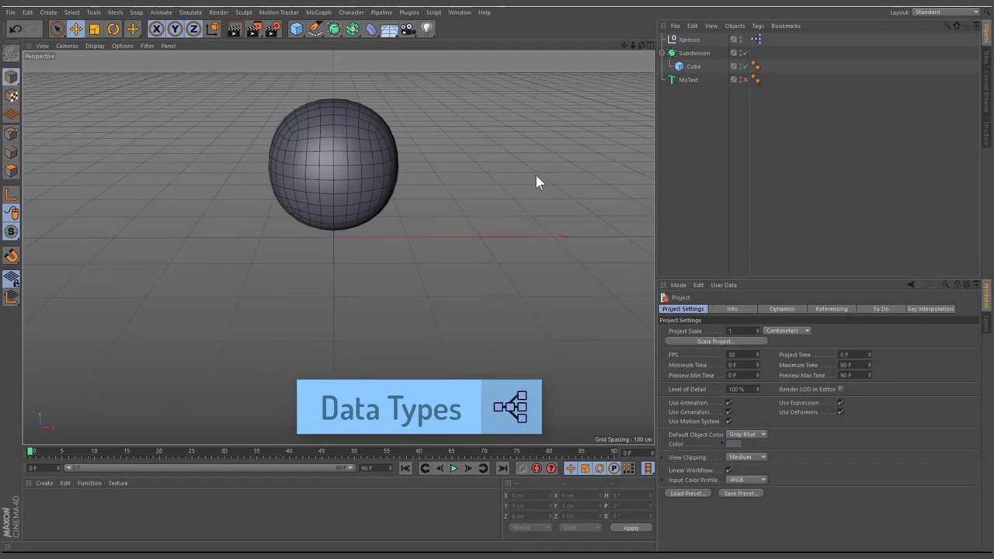
- Review the Basic, Coord. and Object attributes of the Subdivision object
click(689, 53)
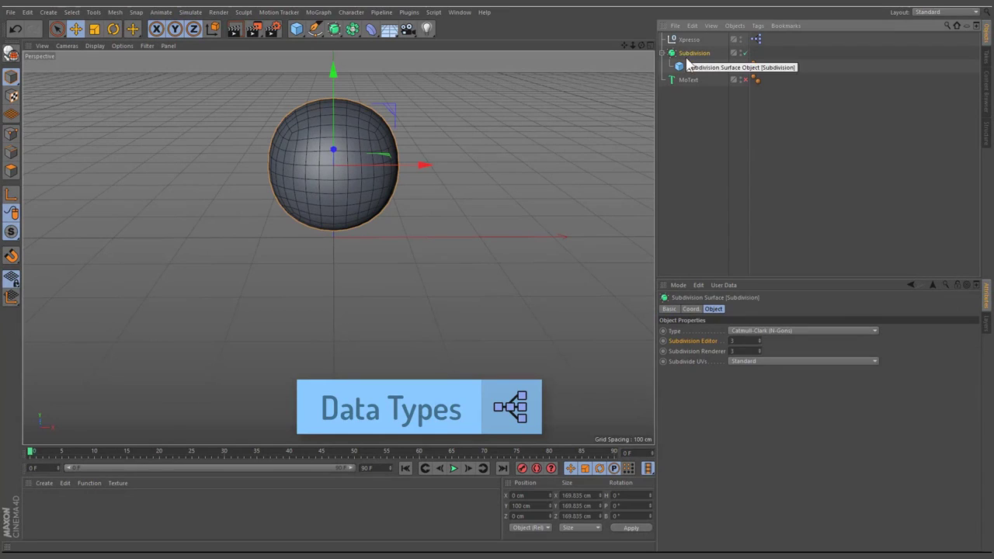
click(669, 309)
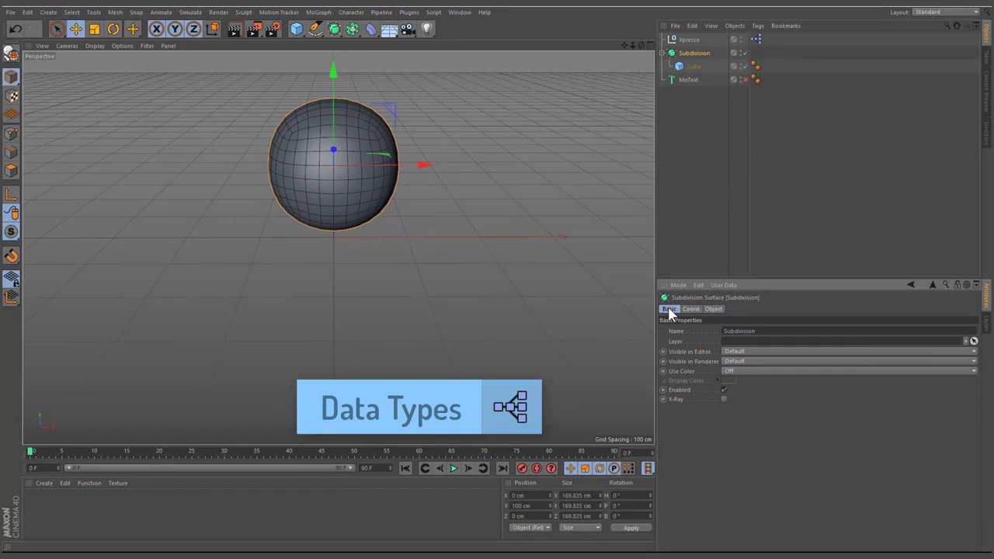
click(685, 309)
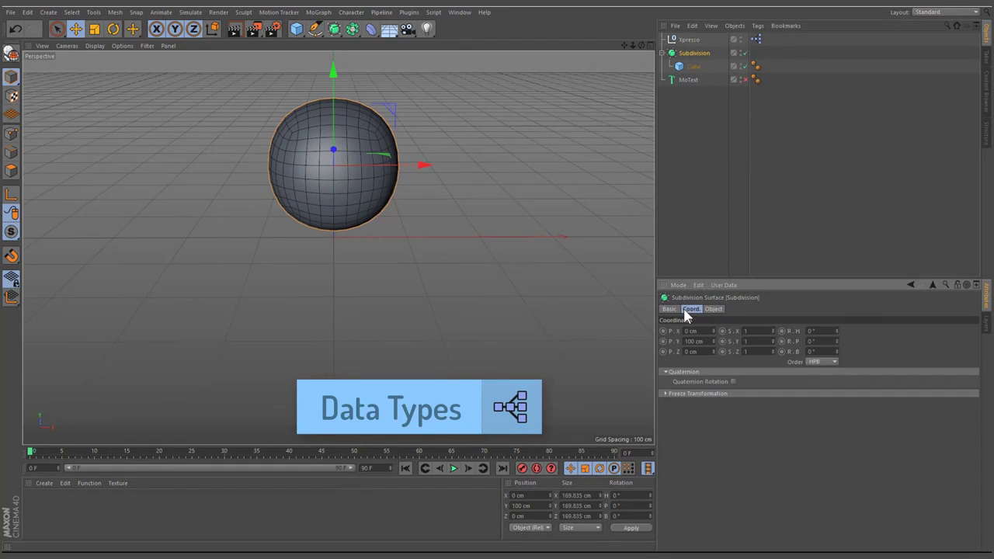
click(712, 309)
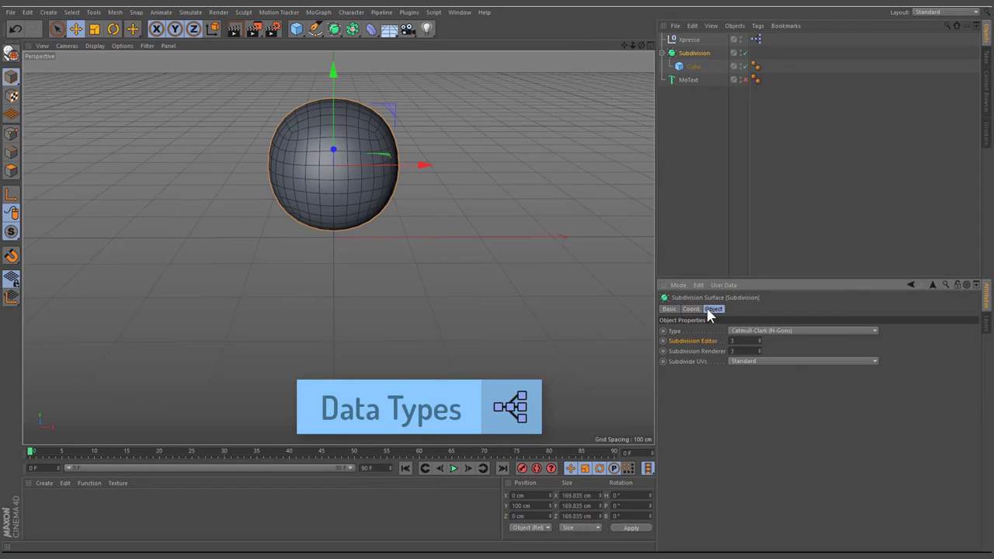
- Open the Xpresso null's XPresso tag and add the Subdivision object as a node with a Subdivision Editor input port
double_click(756, 41)
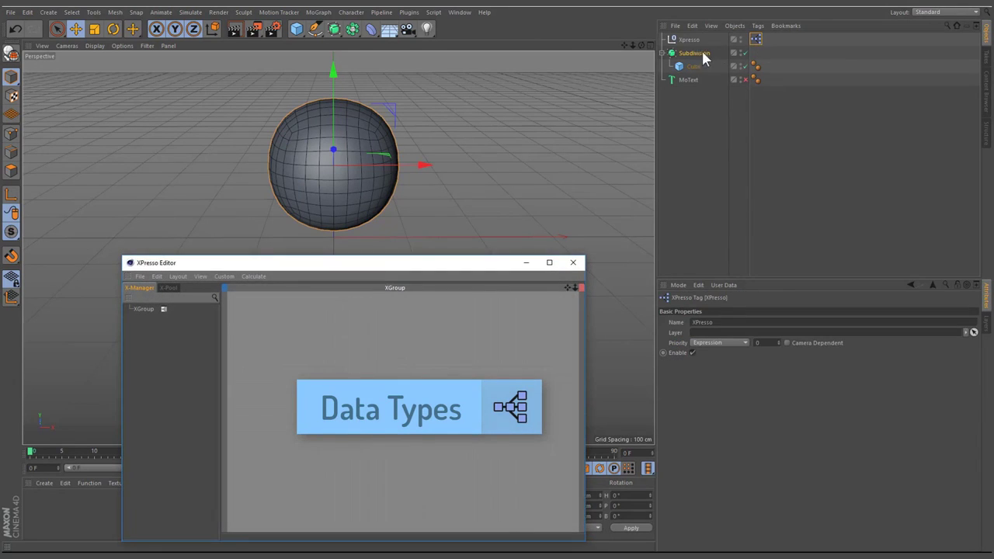
drag(694, 52, 505, 378)
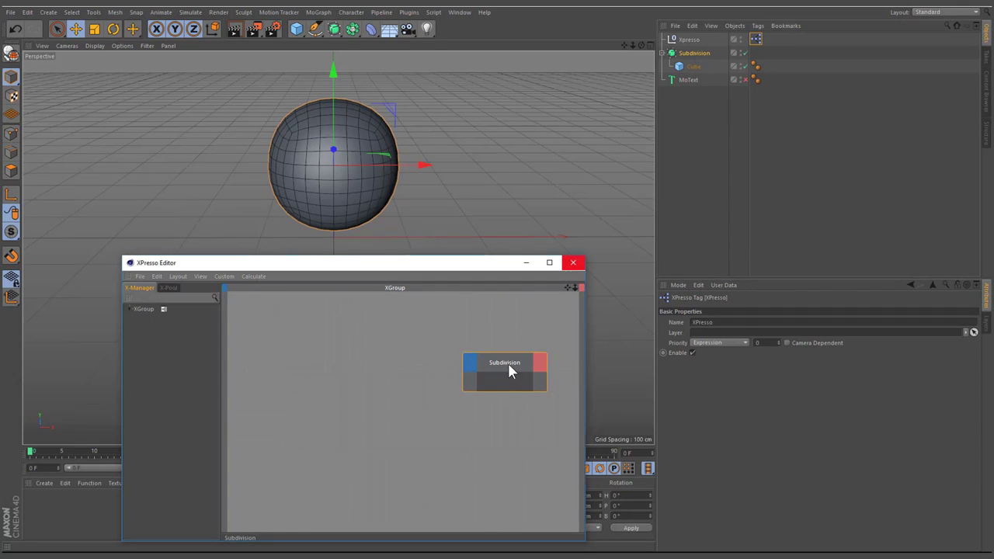
click(679, 373)
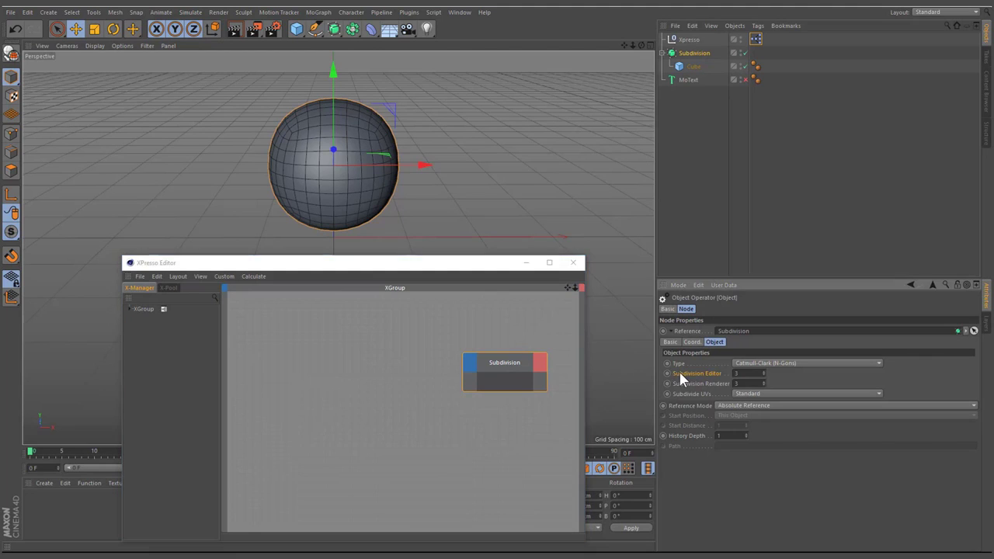
drag(679, 370, 517, 385)
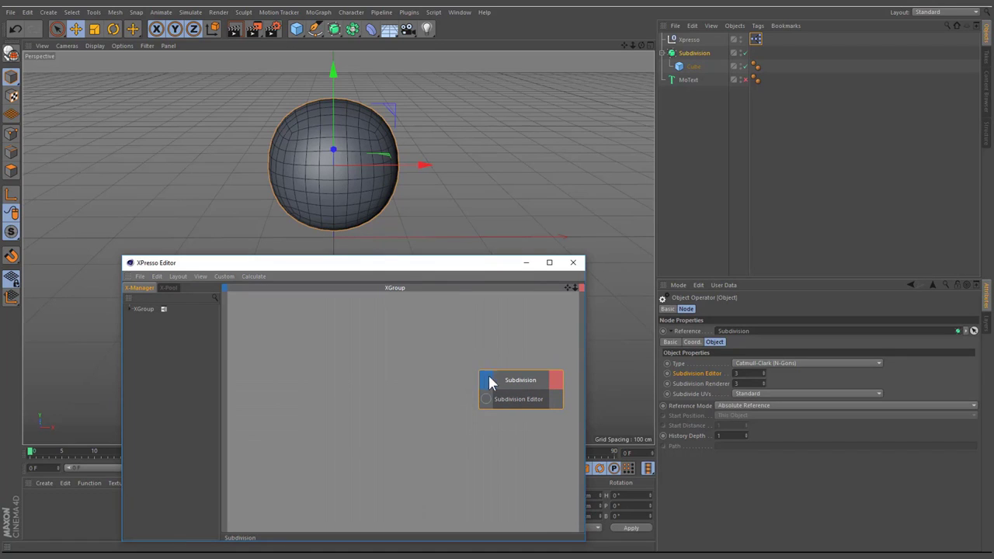
- Search the X-Pool for "constant" and add a Constant operator to the left of the Subdivision node
click(169, 287)
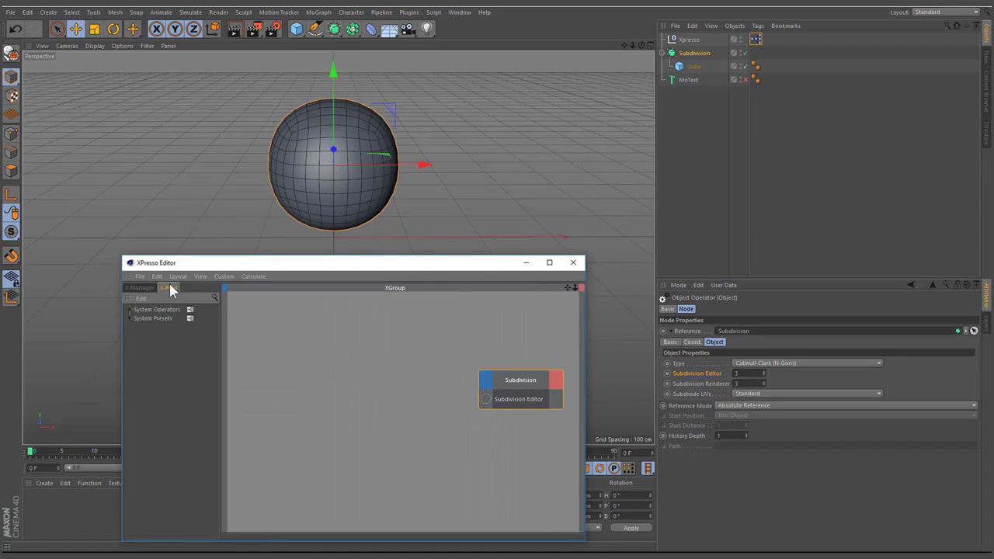
click(212, 297)
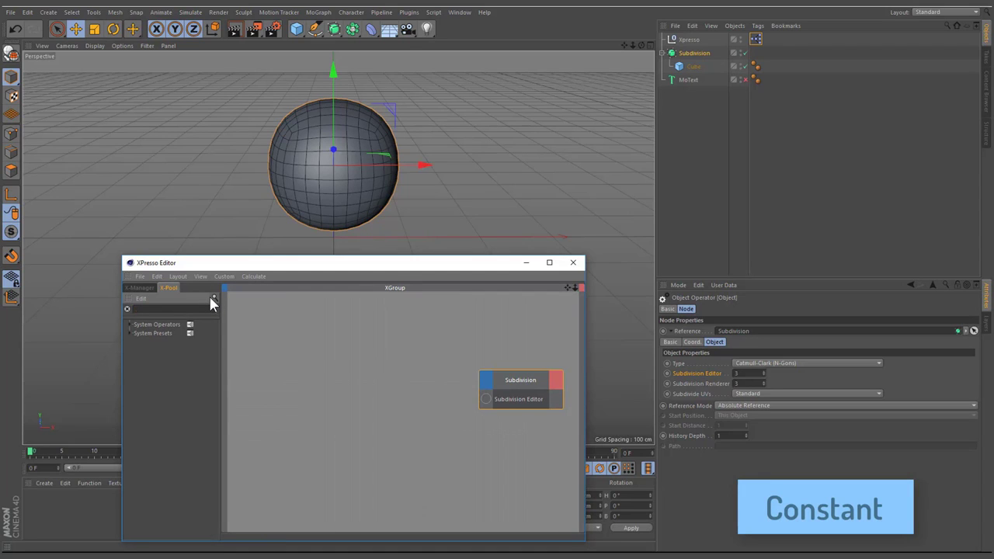
text(constant)
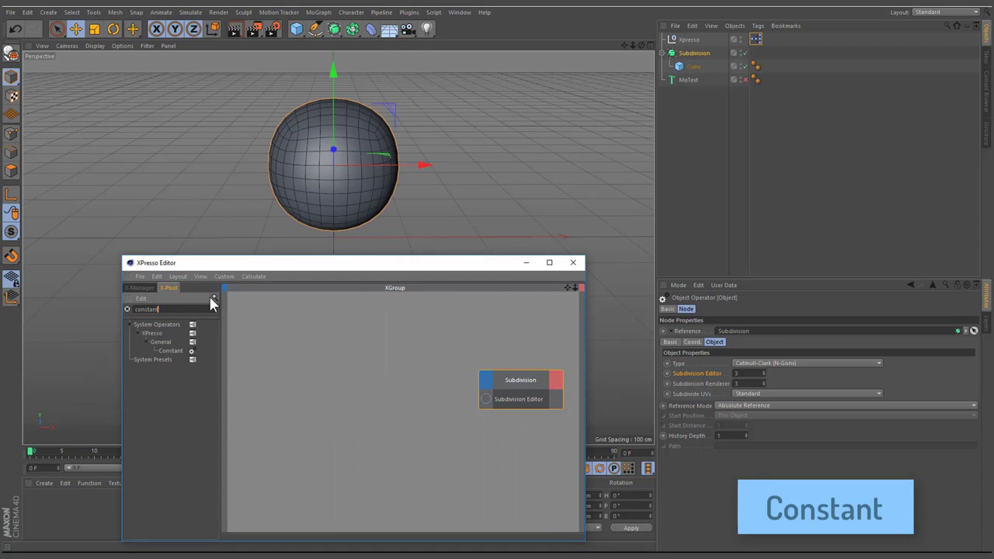
drag(171, 357, 273, 398)
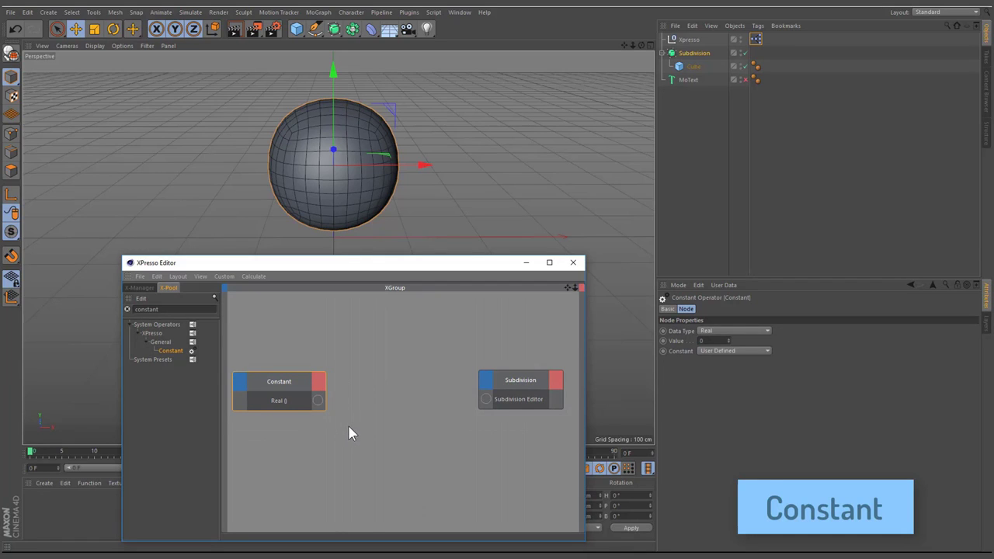
- Set the Constant node's data type to Integer and wire its output to the Subdivision Editor port
click(704, 341)
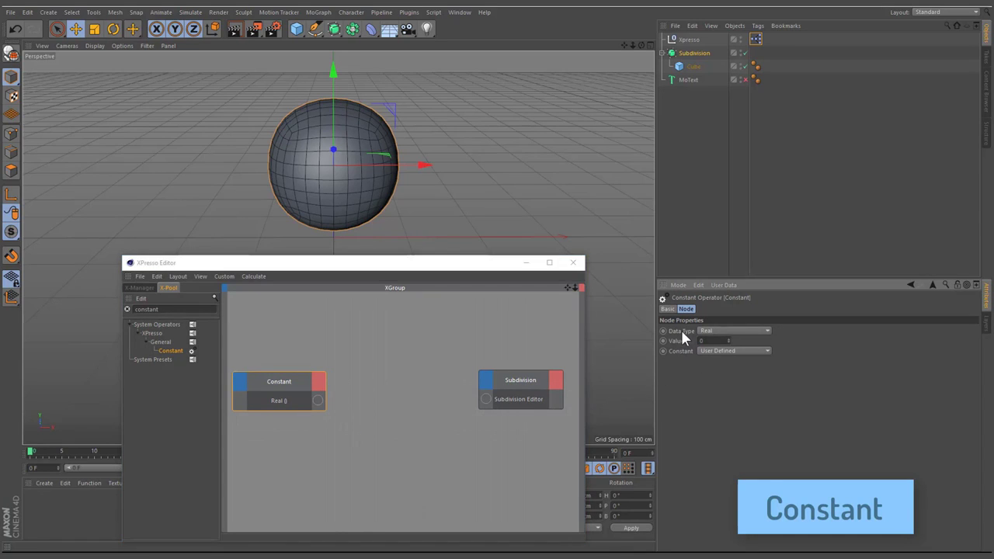
click(708, 332)
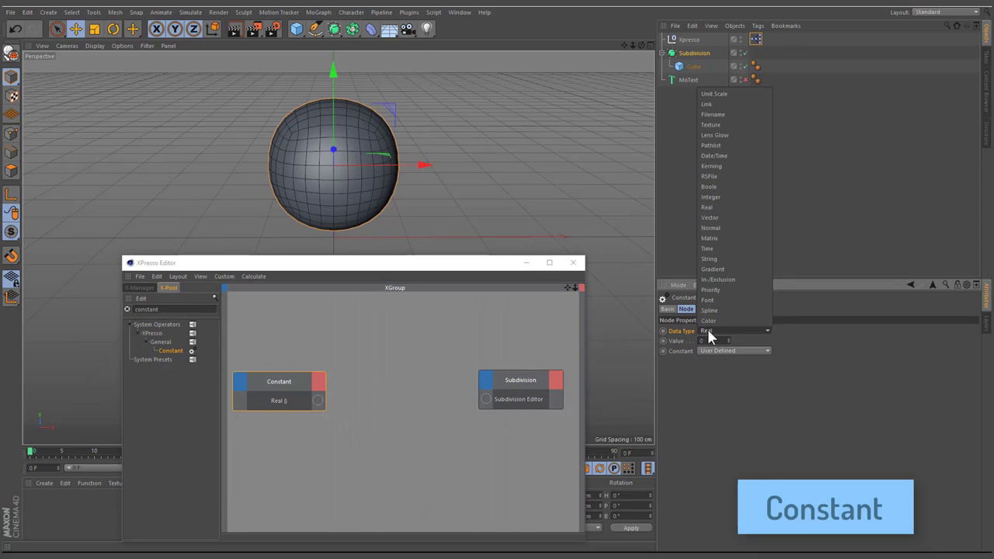
click(719, 196)
drag(317, 400, 488, 397)
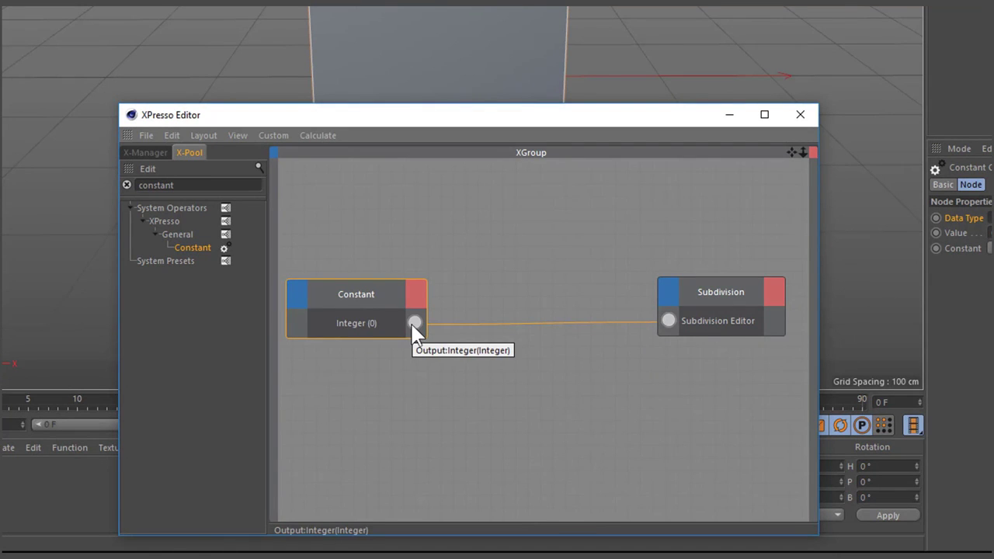
right_click(673, 326)
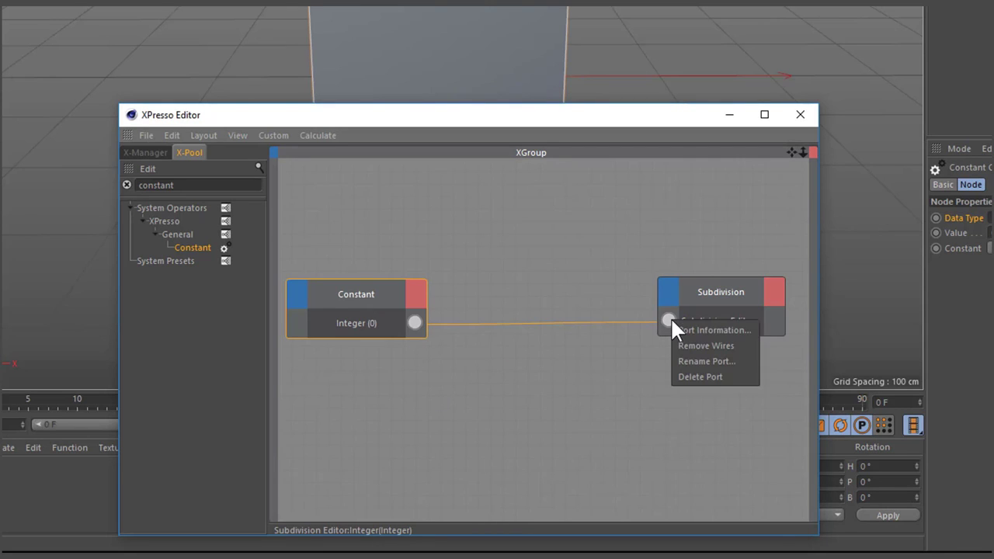
click(740, 344)
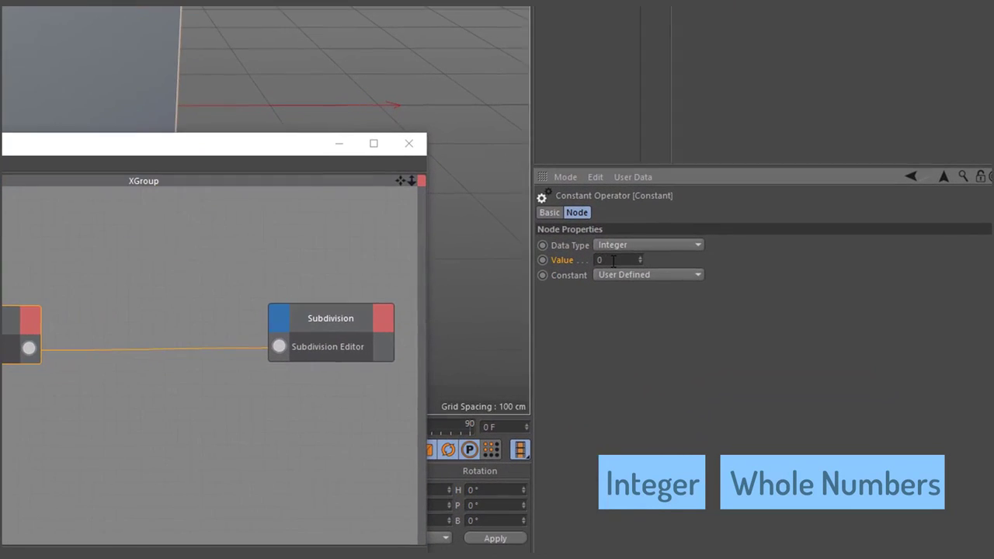
- Set the Constant node's value to -5, reset it to its default, and raise it to 3
click(710, 341)
text(-5)
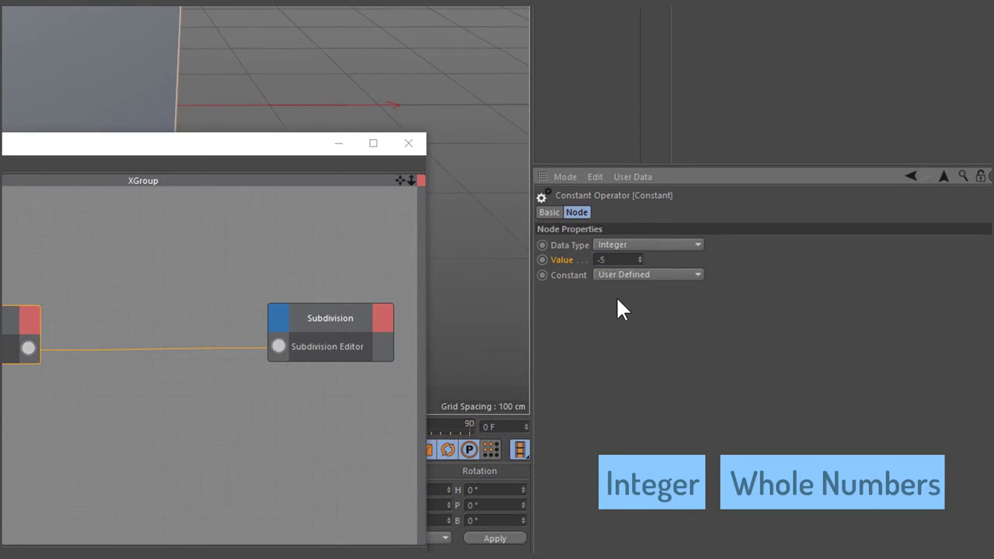
right_click(639, 257)
click(637, 256)
click(638, 256)
click(638, 256)
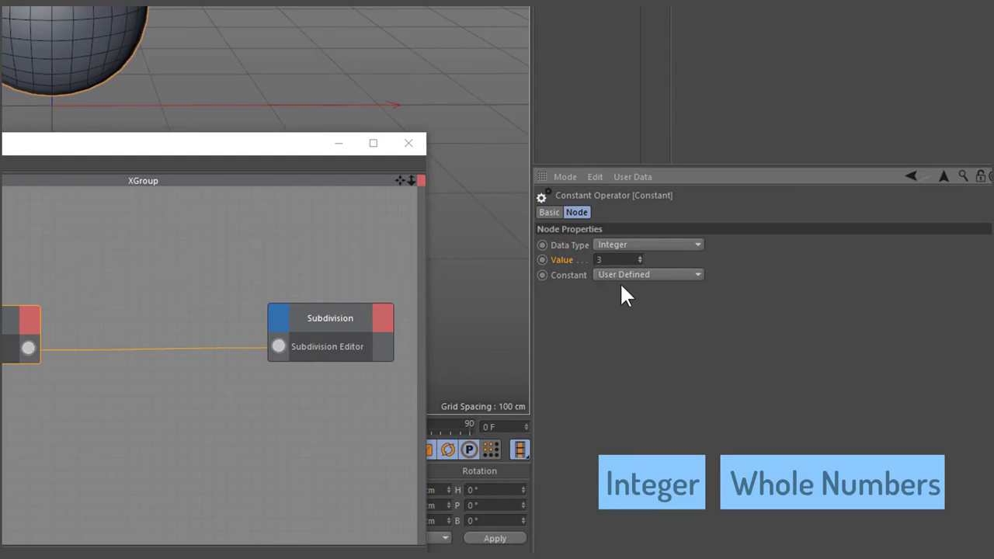
- Try the fractional values 4.5 and 4.2 as the value of the integer Constant node
text(.)
key(Return)
click(620, 263)
key(BackSpace)
text(4.5)
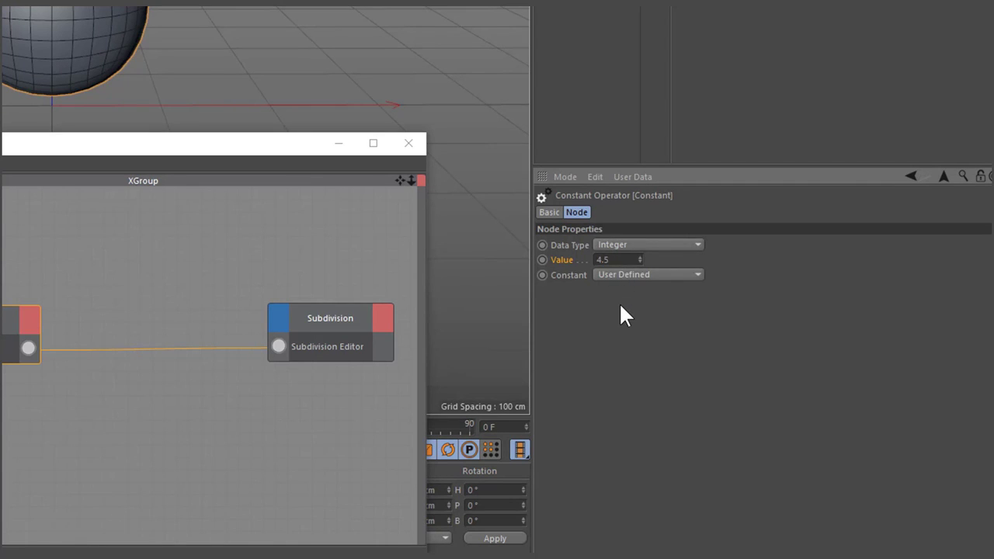
key(Return)
click(620, 262)
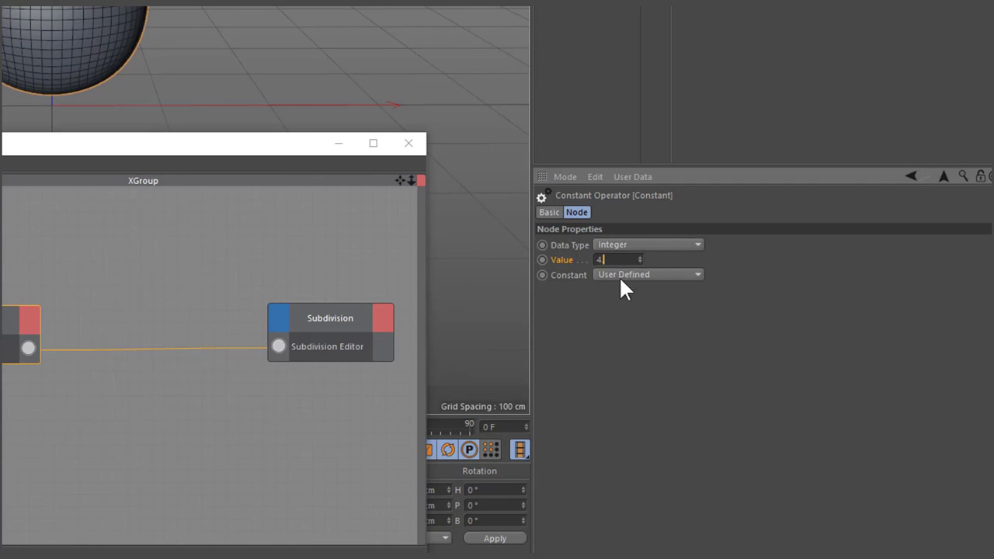
text(.2)
key(Return)
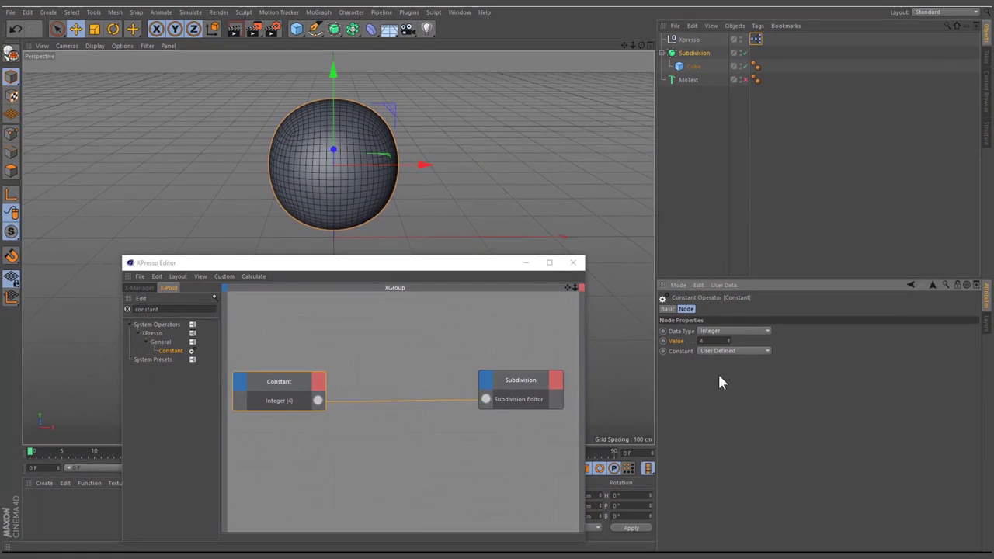
- Search the X-Pool for "remark" and place a Remark operator above the Constant node
double_click(184, 309)
text(remark)
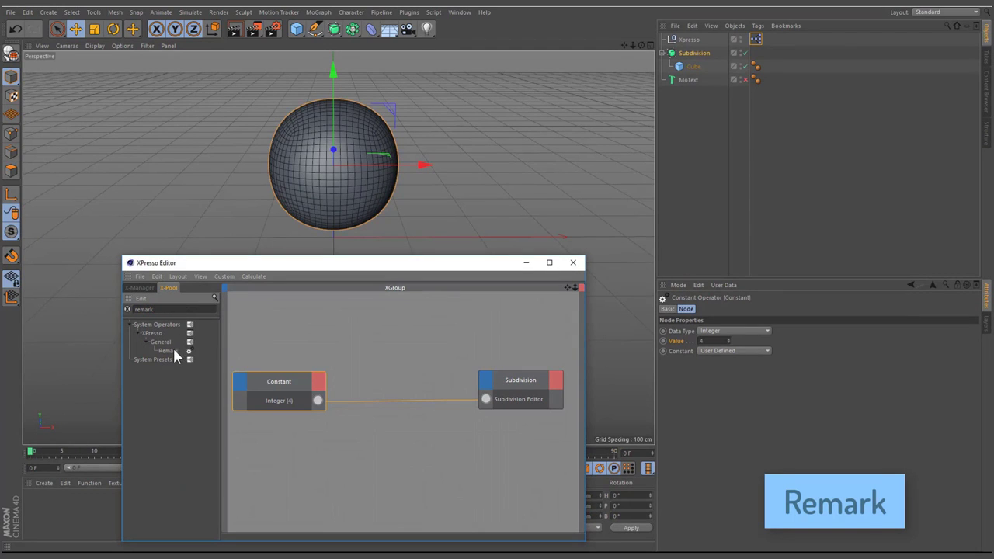
drag(173, 351, 278, 343)
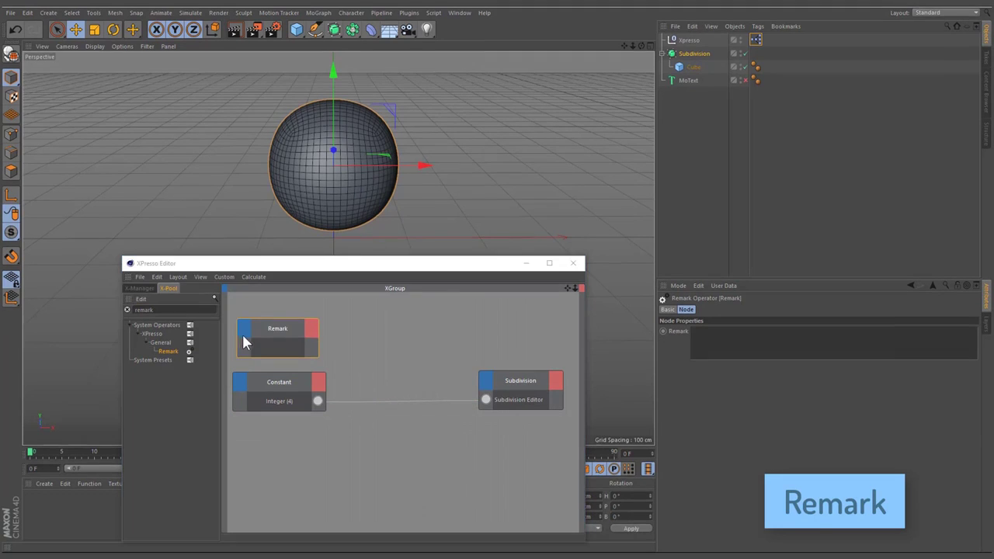
- Give the Remark node the text "Data Type: Integer" and duplicate it above the Subdivision node
click(721, 341)
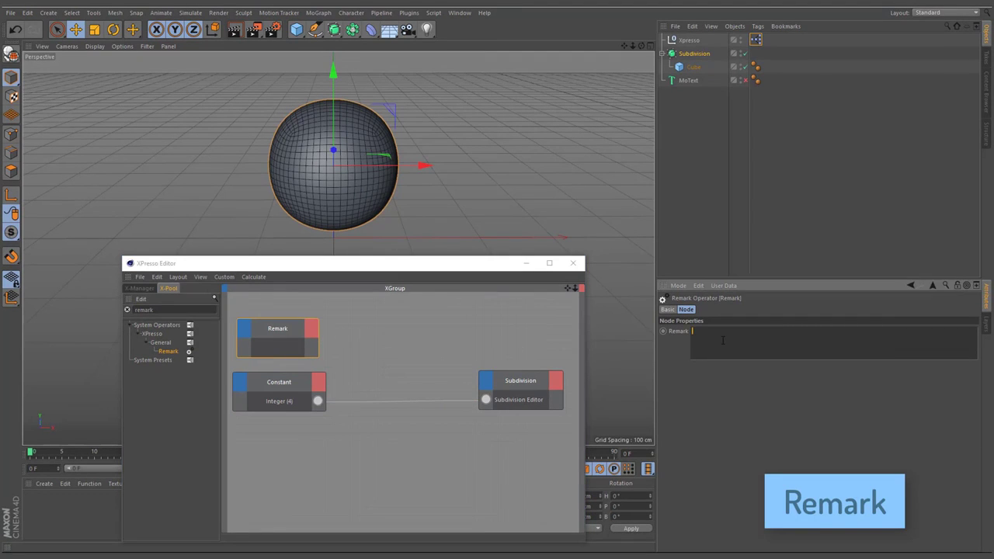
text(Data Type: )
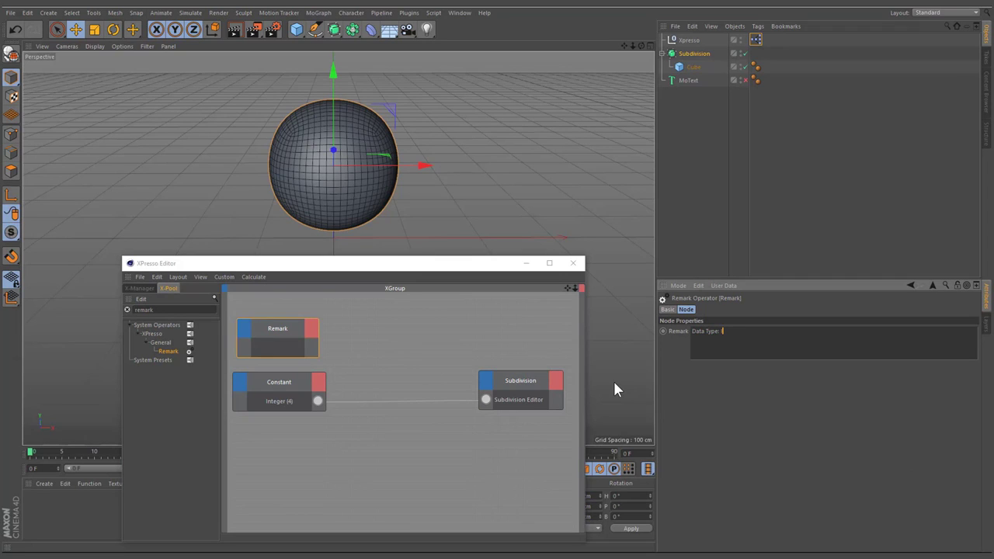
text(Integer)
click(379, 372)
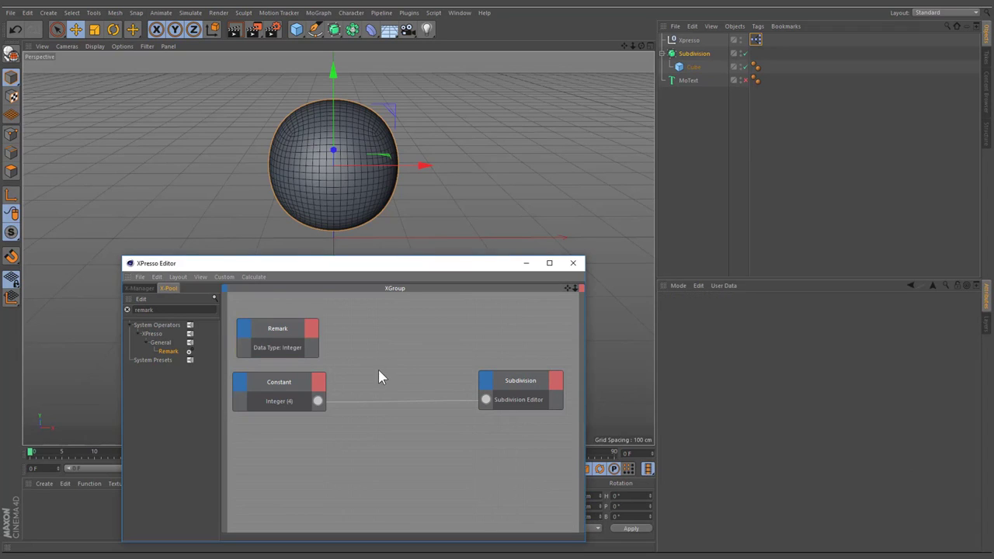
click(272, 342)
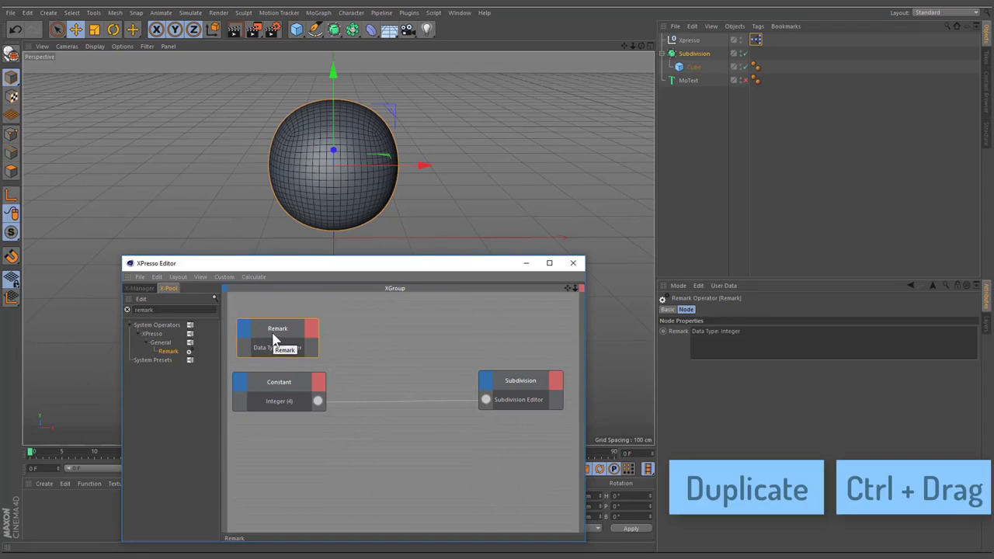
drag(273, 334, 518, 332)
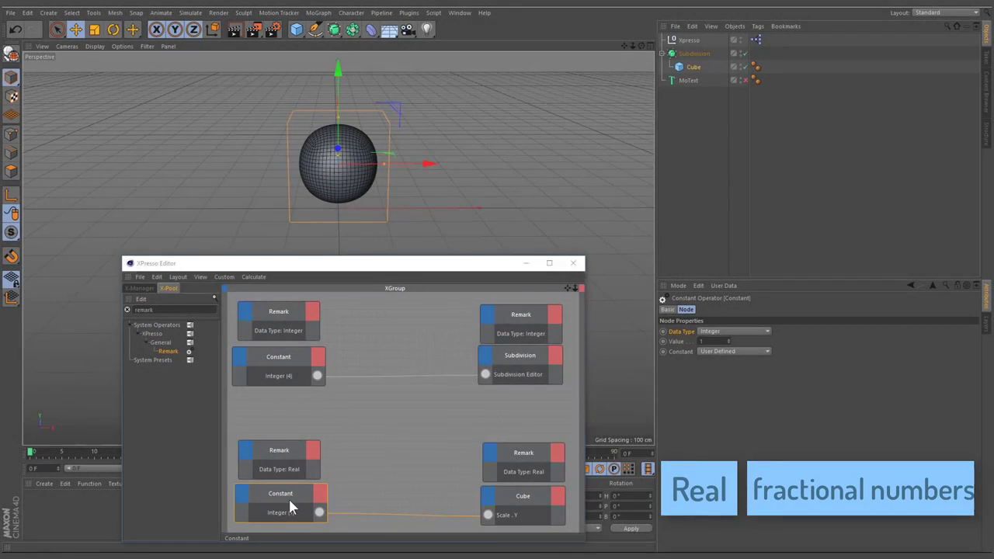
- Change the data type of the Constant node wired to the Cube's Scale . Y port to Real
click(289, 500)
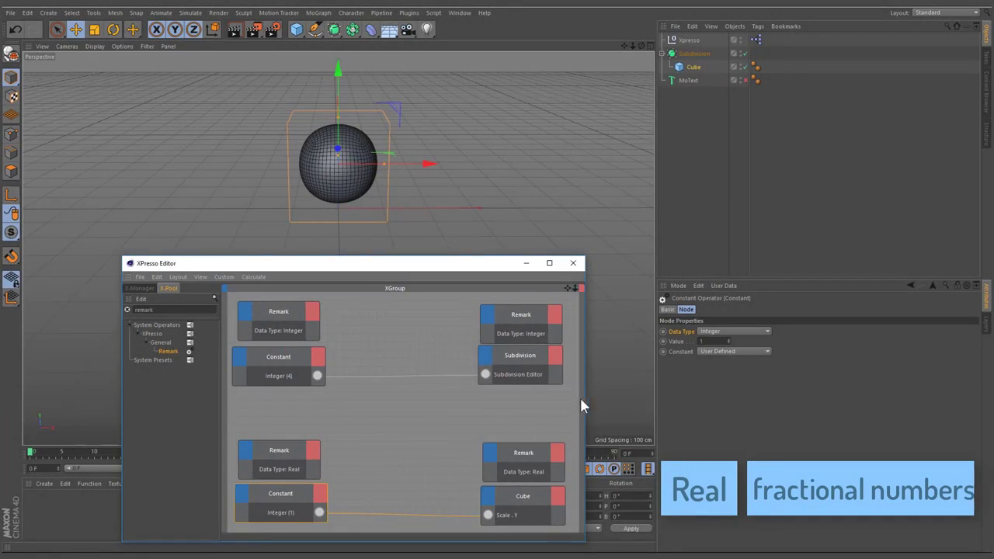
click(678, 341)
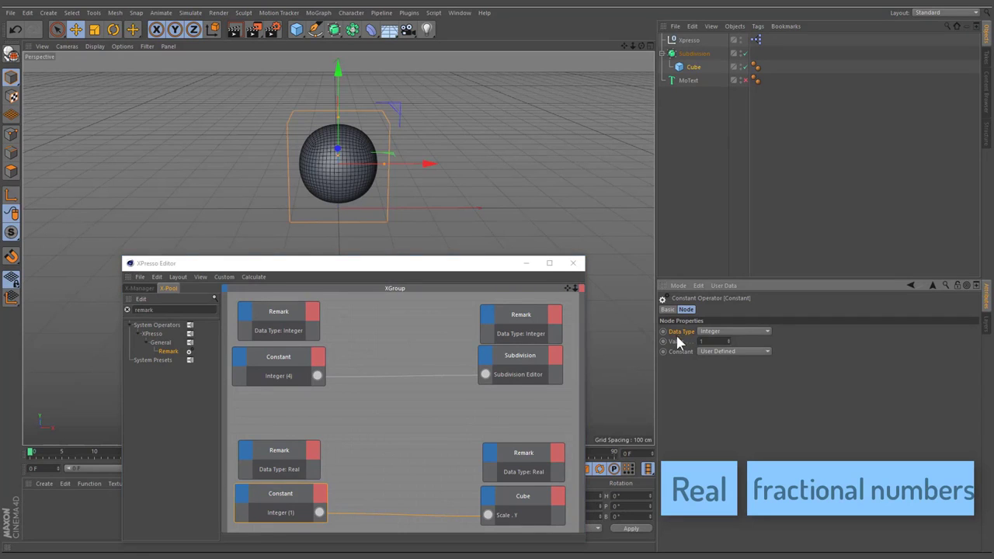
click(711, 331)
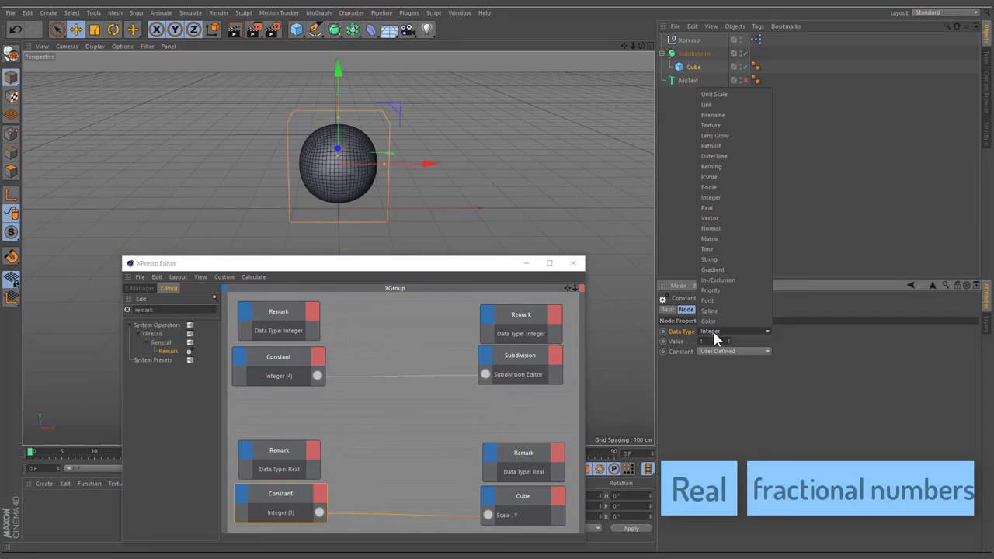
click(714, 208)
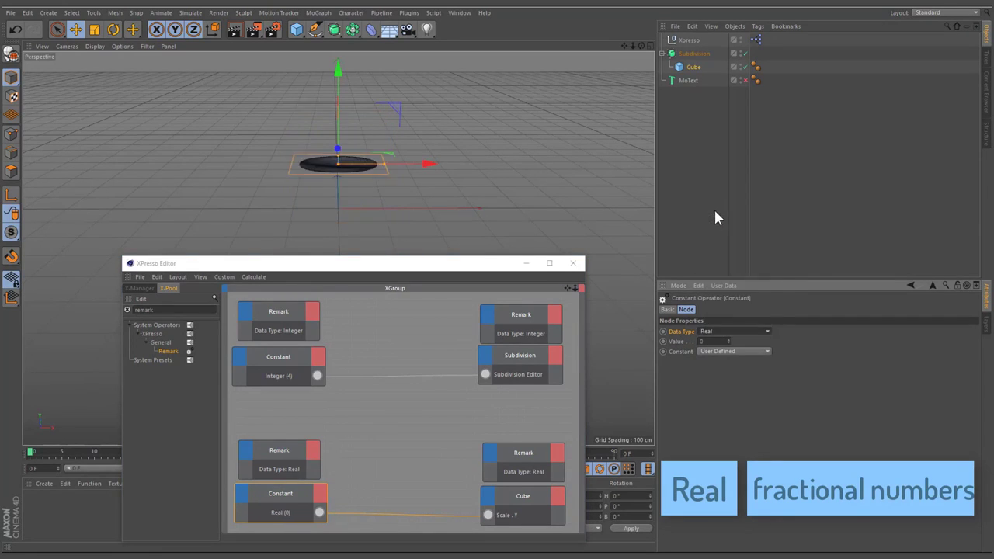
- Try pi, 1.22 and 2.54 as the value of the Real Constant node, finishing with 3.4
click(715, 341)
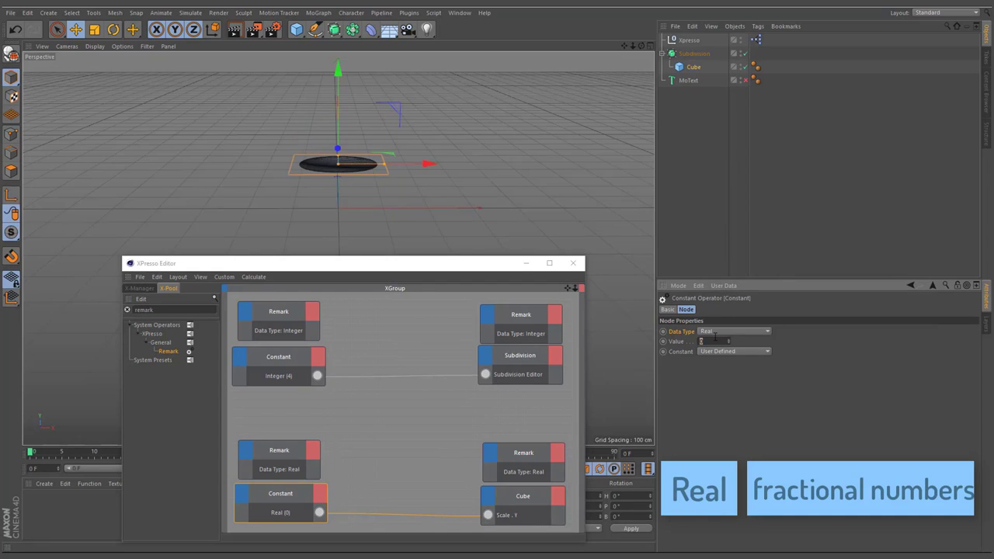
text(pi)
key(Return)
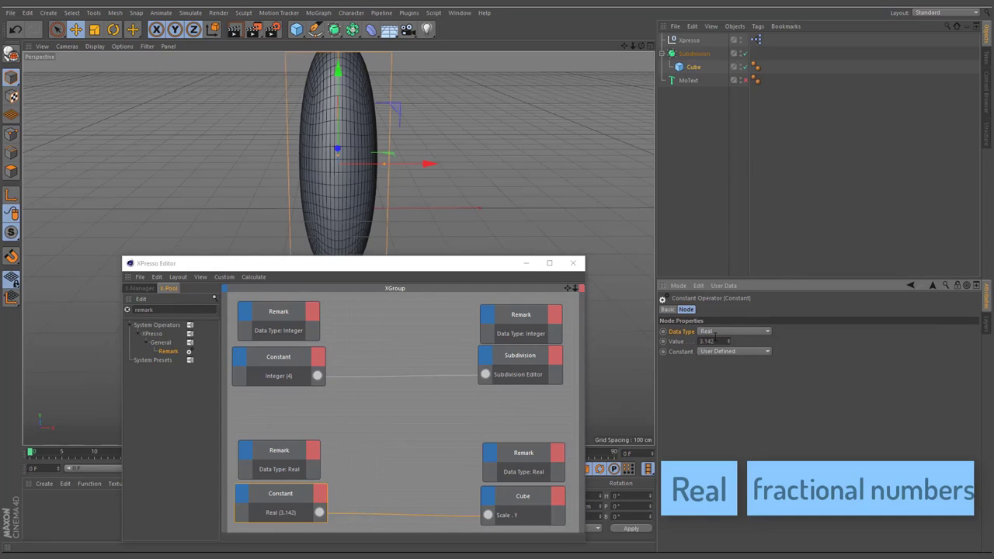
click(724, 342)
text(1.22)
key(Return)
click(716, 342)
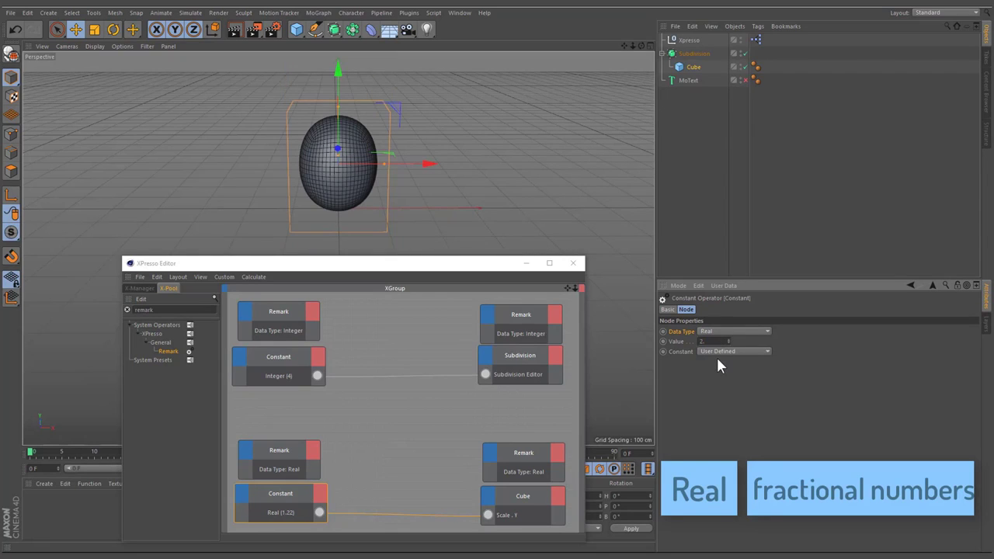
key(Return)
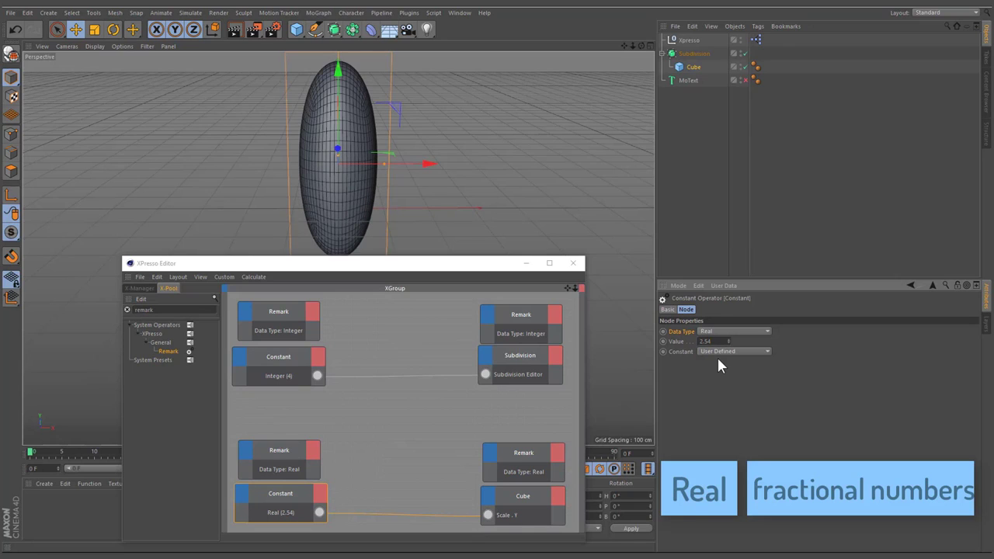
click(716, 342)
click(430, 442)
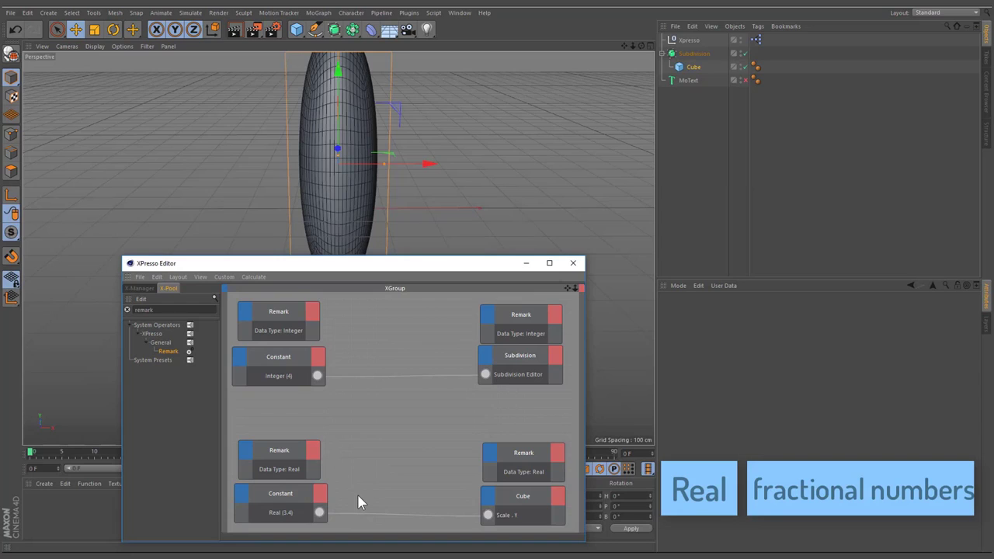
- Wire the Real Constant's output to the Subdivision Editor port and check the Subdivision object's Subdivision Editor setting
click(289, 498)
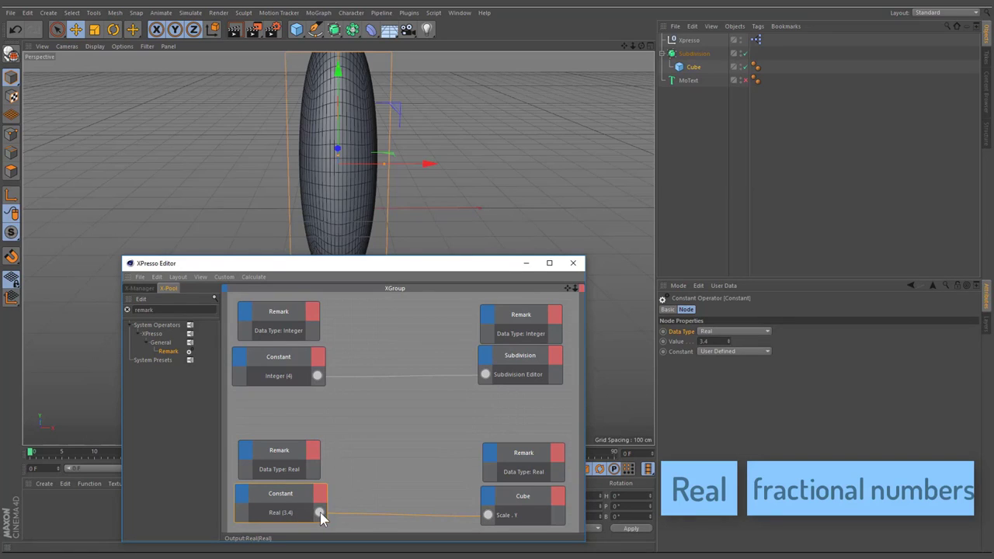
drag(461, 421, 485, 376)
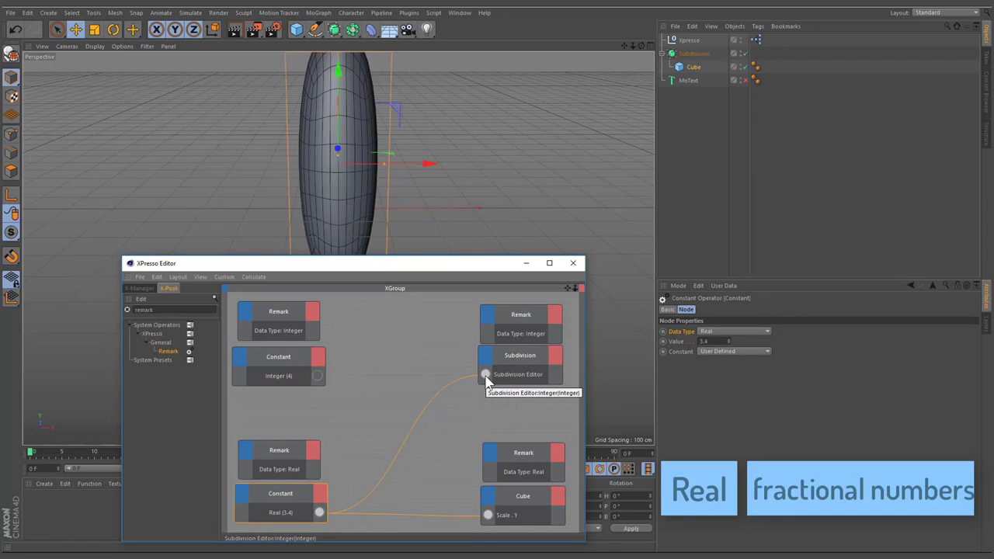
click(519, 340)
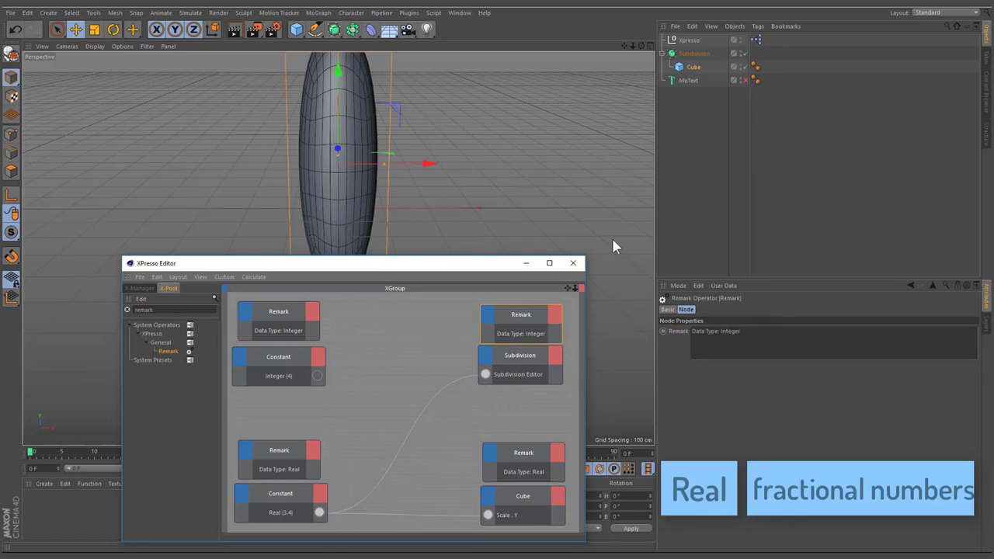
click(693, 55)
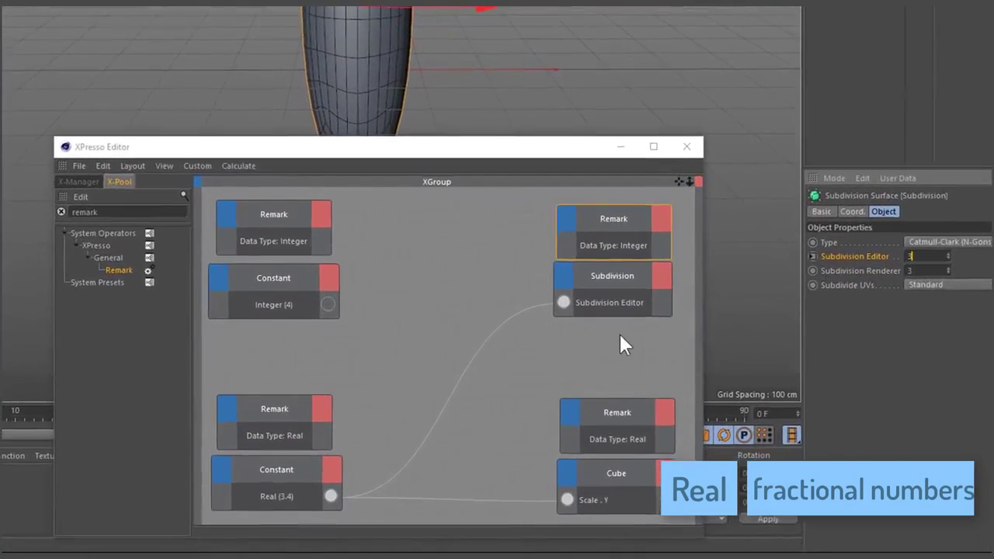
click(420, 423)
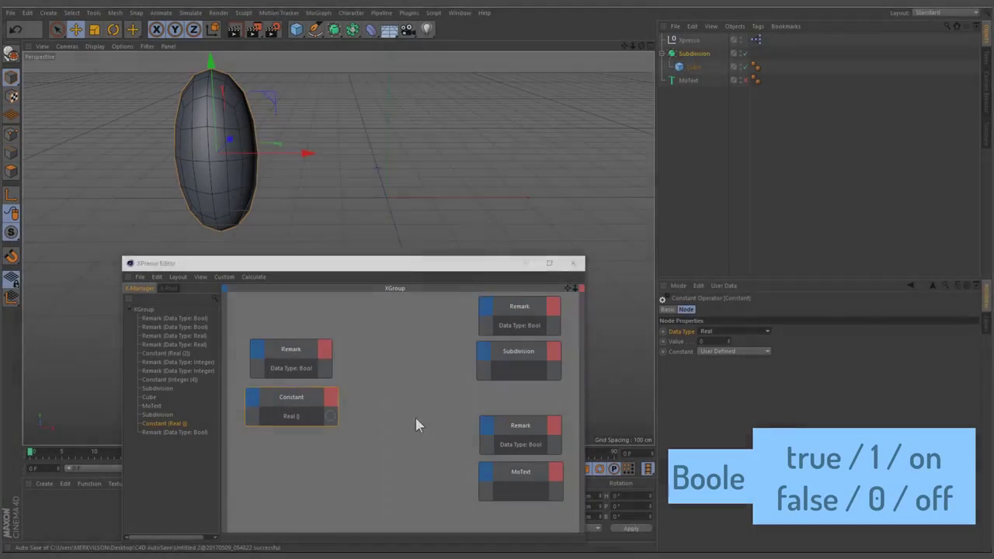
- Set the data type of the Constant node under the "Data Type: Bool" Remark to Boole
click(730, 331)
click(733, 189)
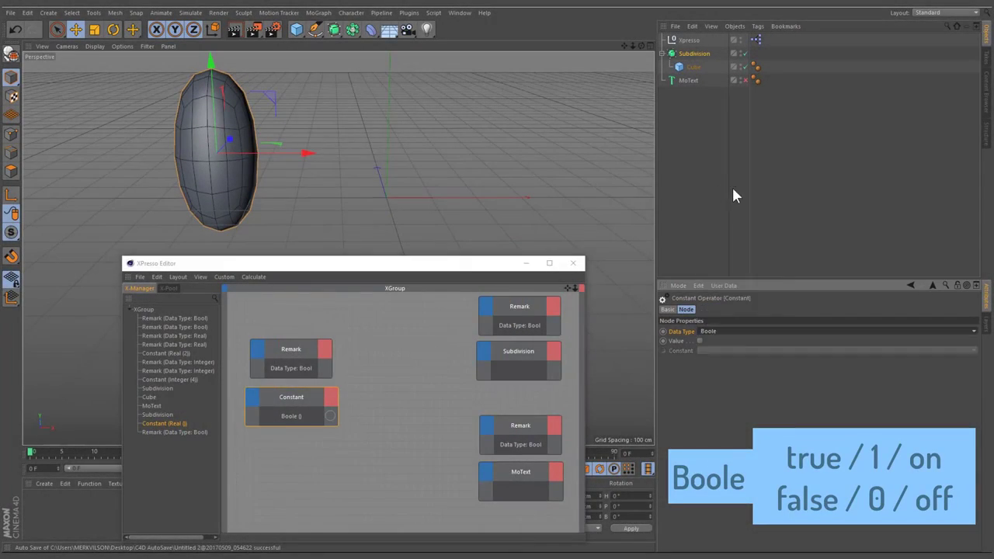
click(700, 341)
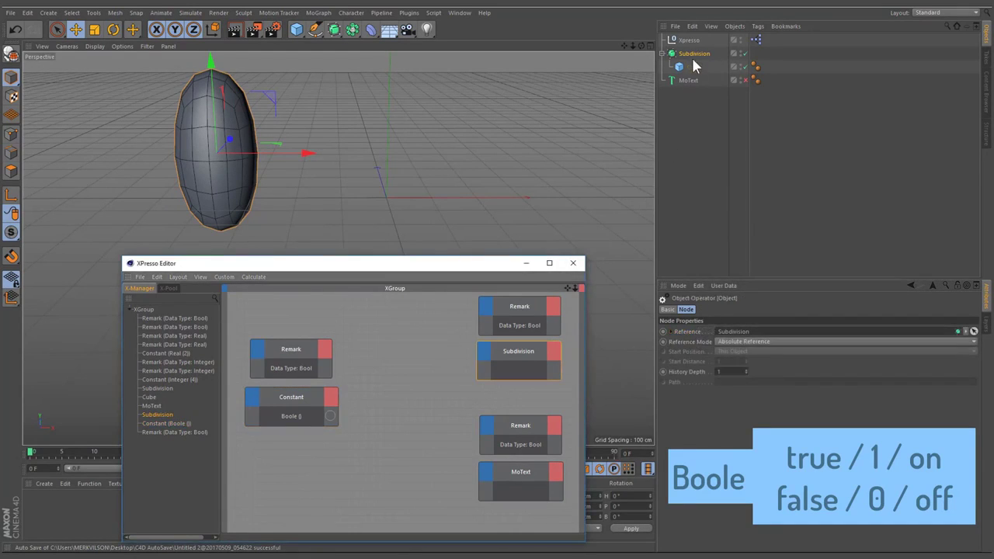
- Add Enabled input ports to the Subdivision and MoText nodes and wire the Boole Constant's output to both
click(691, 54)
drag(678, 390, 486, 377)
click(687, 80)
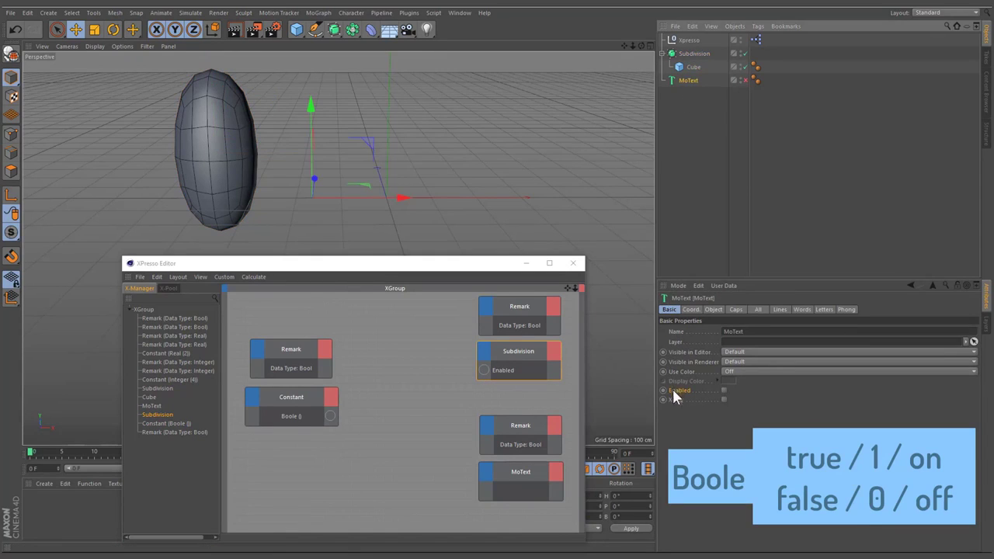
drag(675, 397, 330, 418)
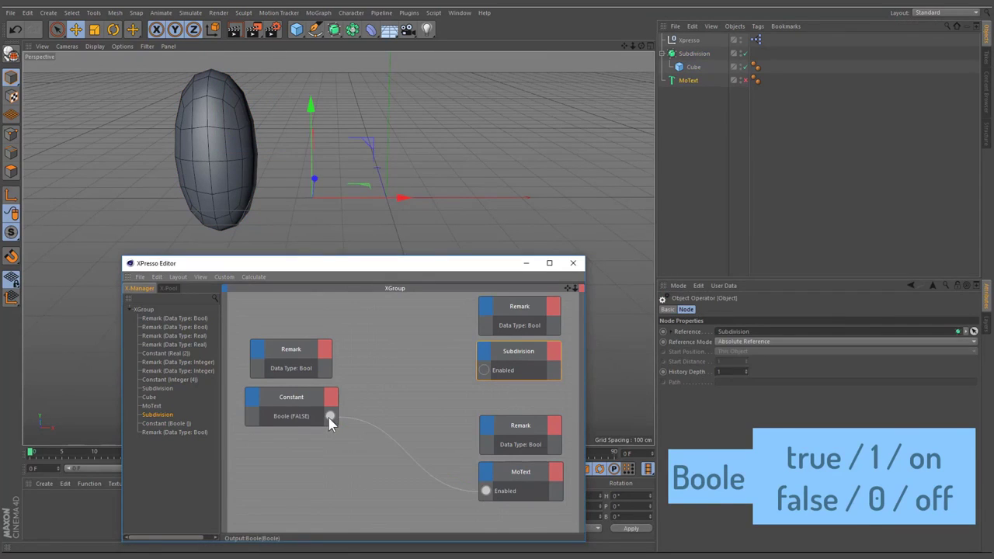
drag(475, 377, 484, 370)
- Toggle the Boole Constant's value on and off several times, leaving it on
click(304, 405)
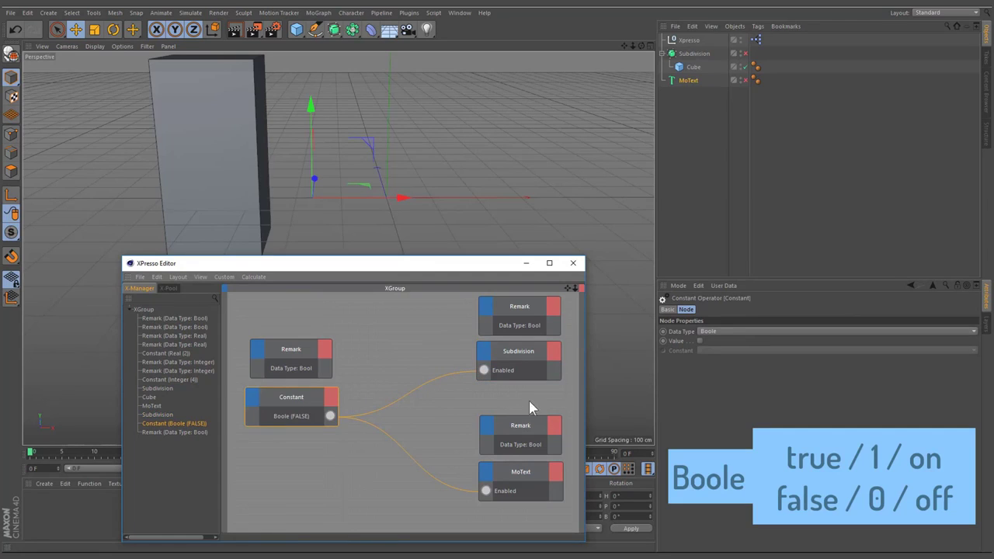
click(698, 339)
click(698, 339)
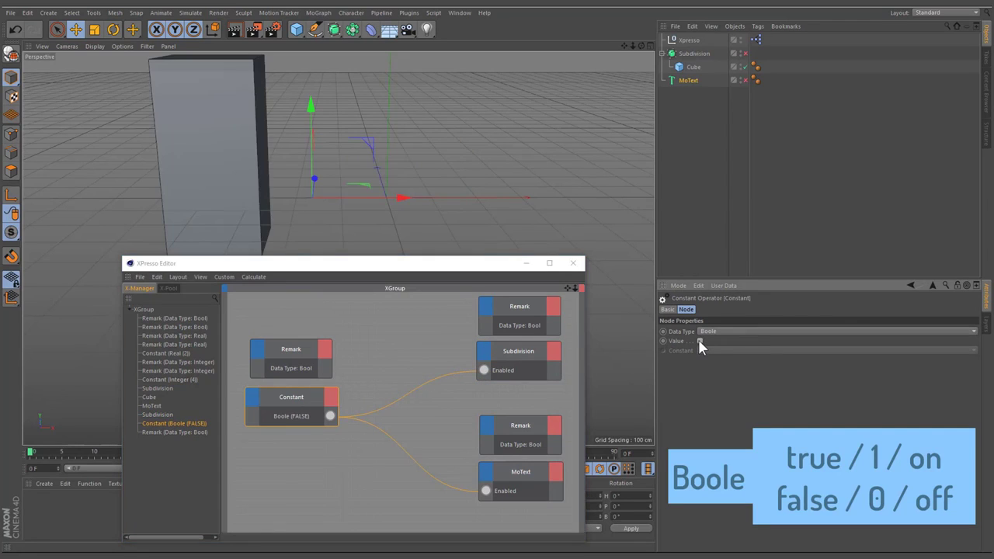
click(698, 340)
click(698, 340)
click(698, 339)
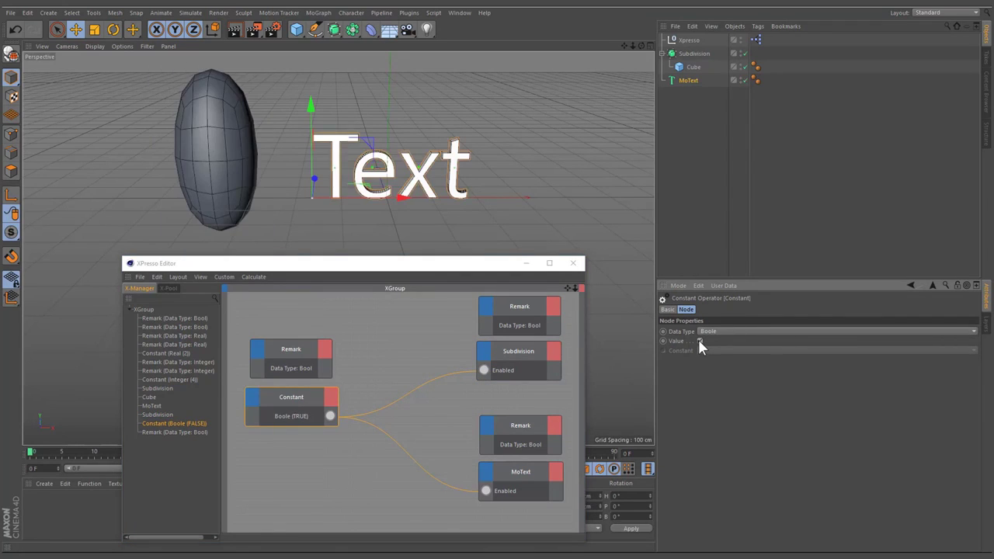
click(699, 340)
click(698, 340)
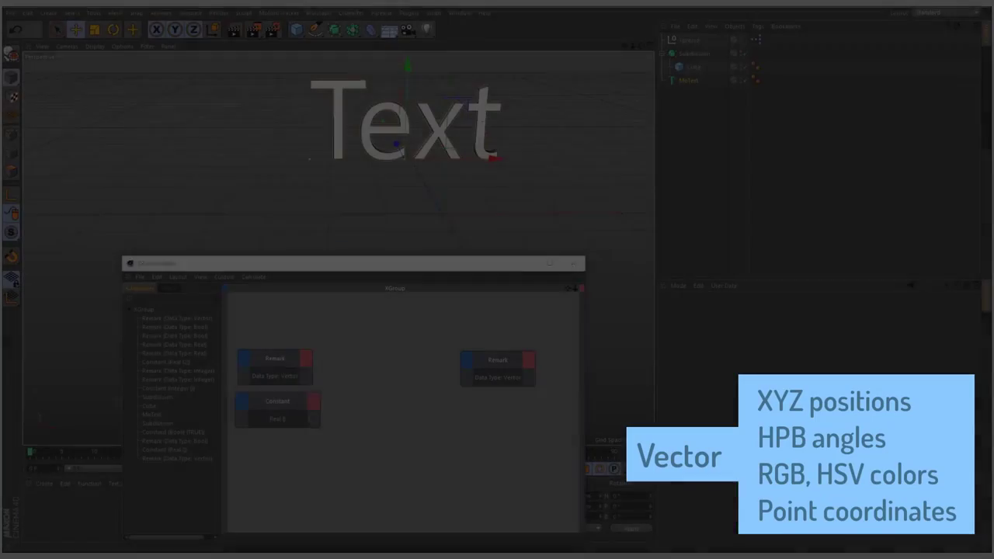
- Set the data type of the Constant node under the "Data Type: Vector" Remark to Vector
click(262, 413)
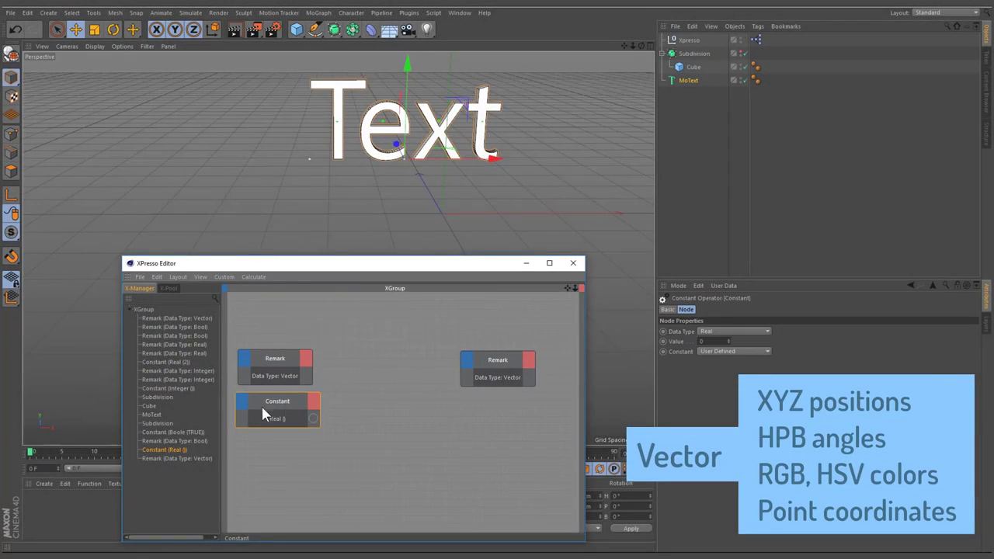
click(705, 332)
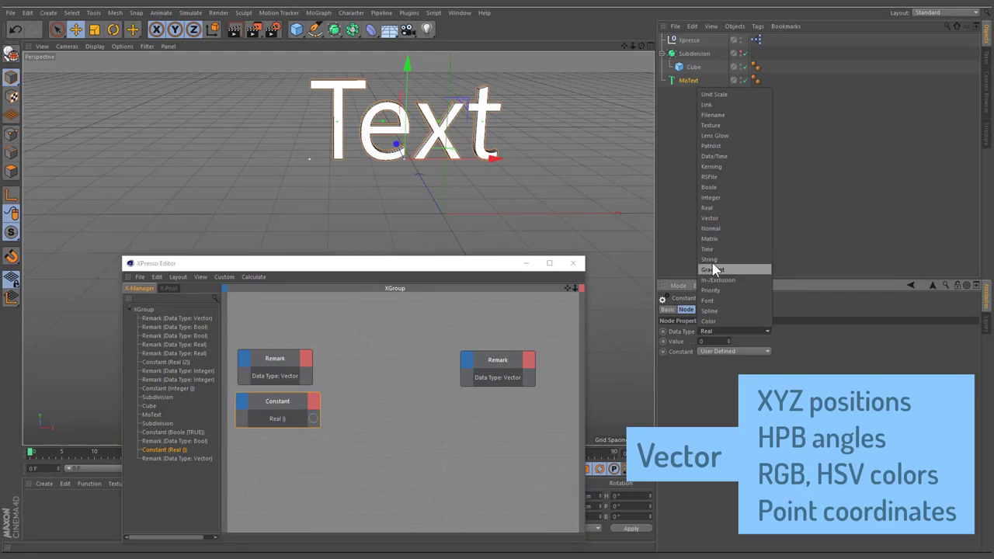
click(710, 217)
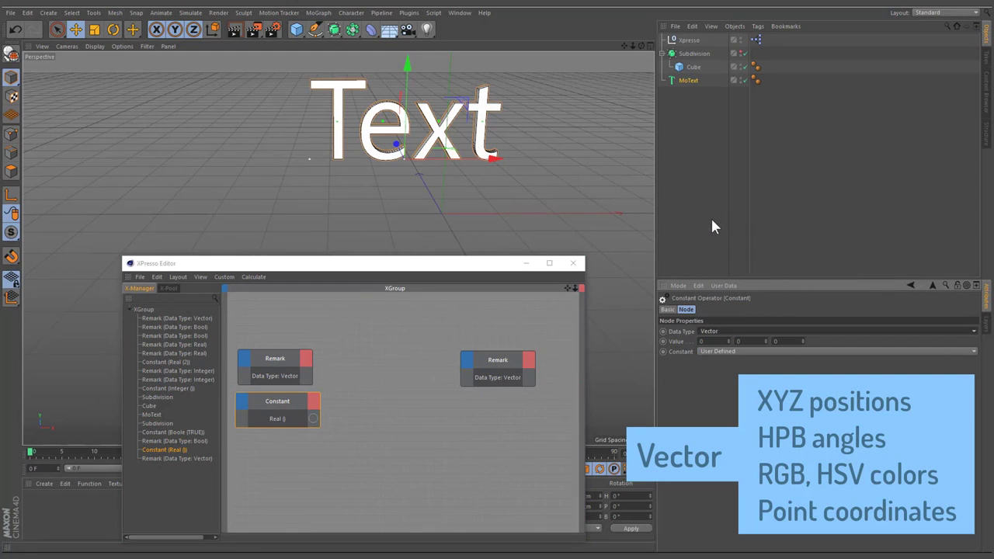
click(680, 342)
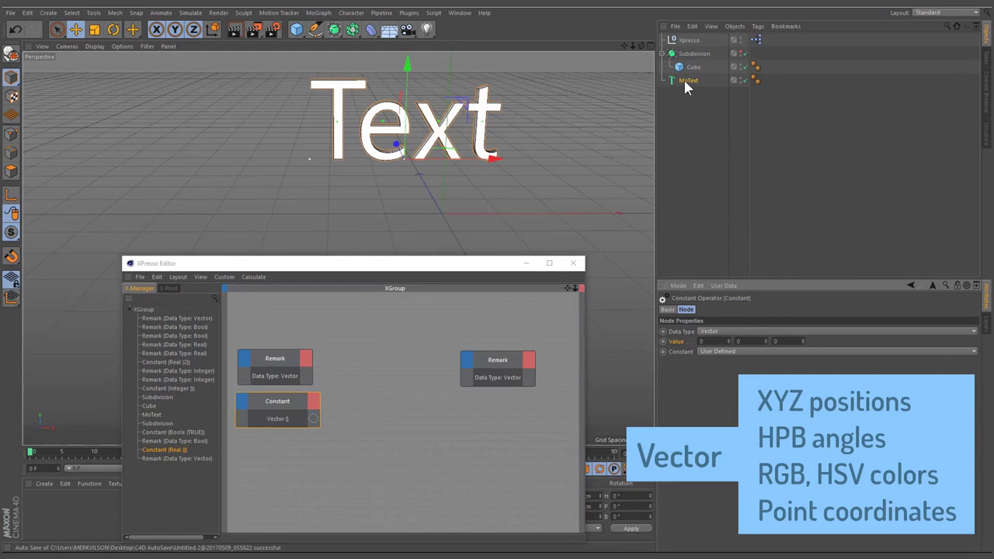
- Add a MoText node beside the Vector Constant, give it a Position input port, and wire the Constant's output to it
drag(686, 87, 495, 412)
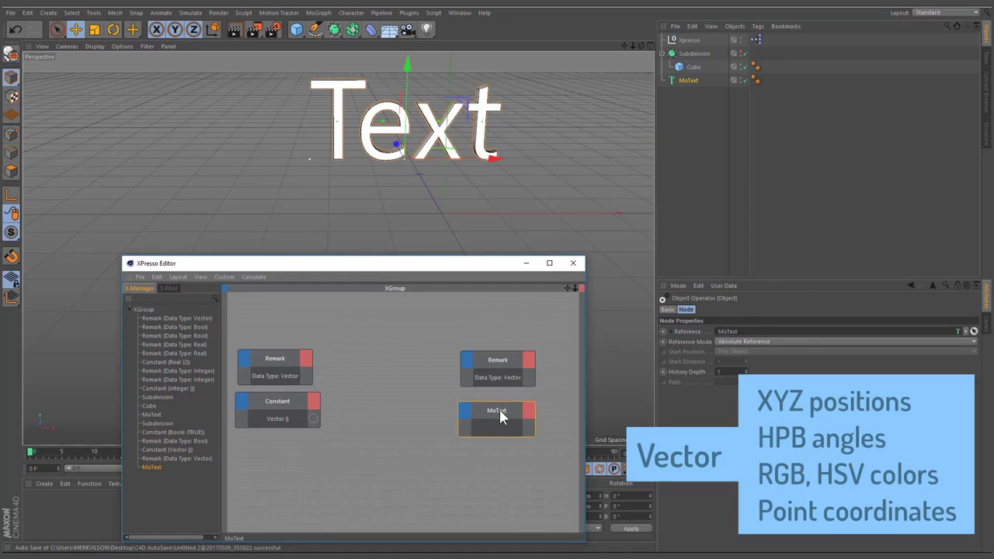
click(683, 81)
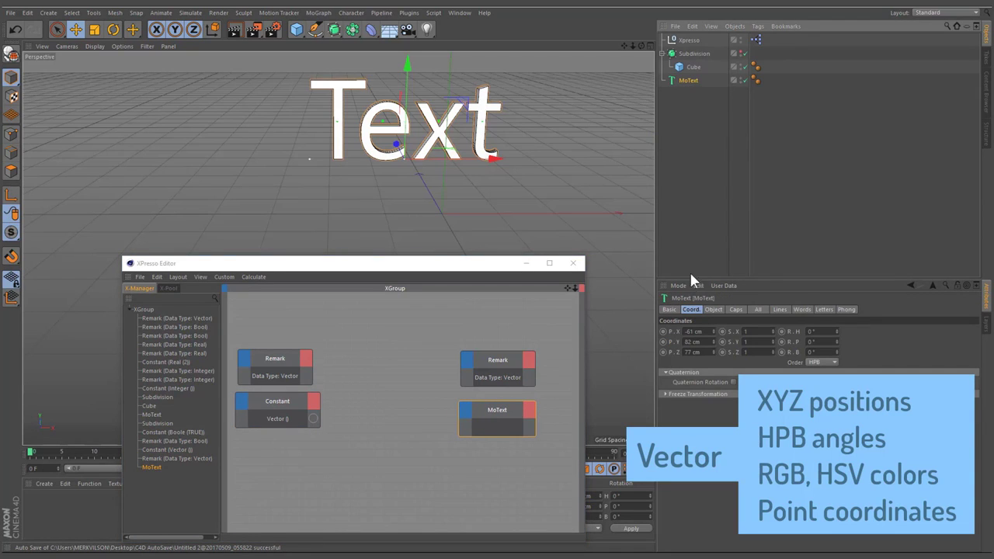
drag(670, 332, 313, 419)
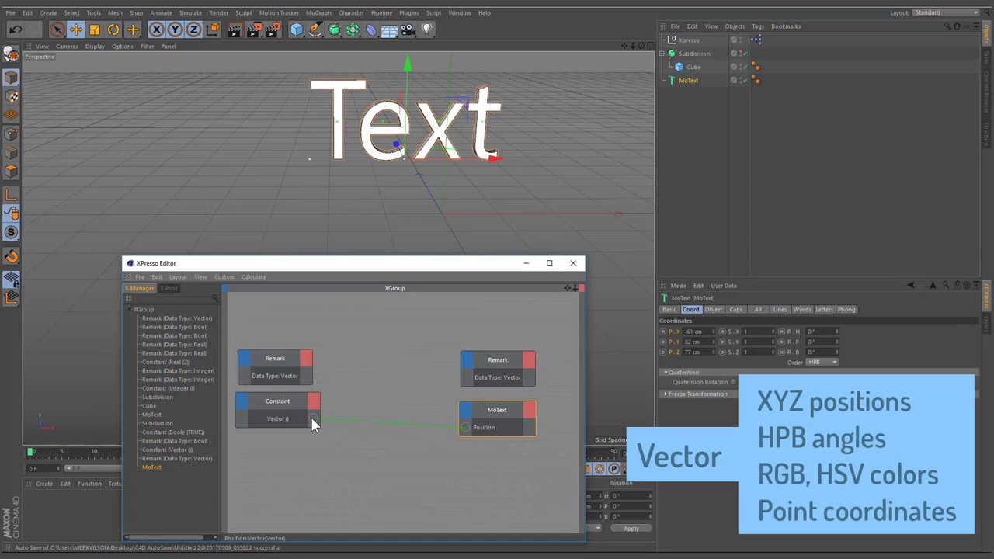
- Vary the Y, X and Z values of the Vector Constant to move the text object in the scene
click(295, 403)
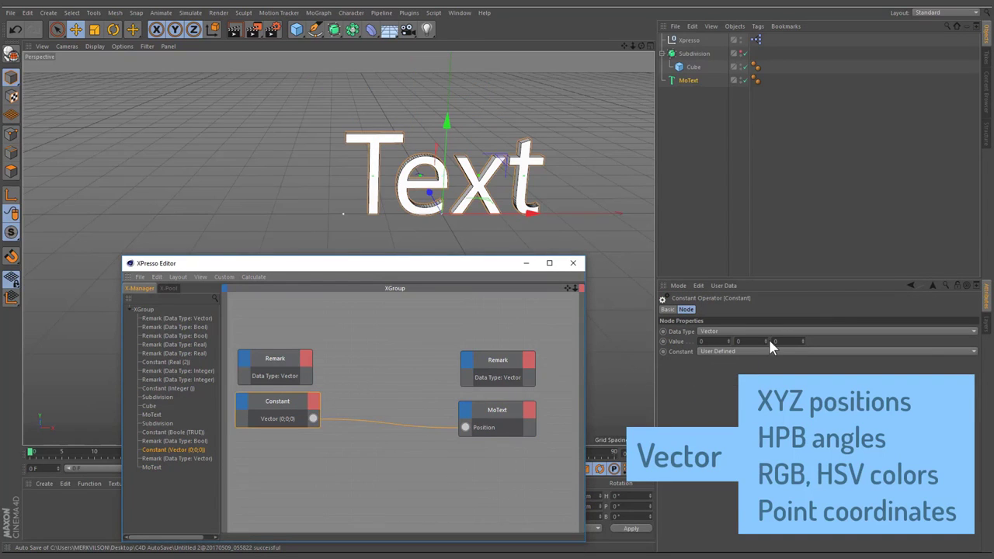
drag(767, 342, 768, 311)
drag(728, 342, 729, 446)
drag(804, 341, 768, 329)
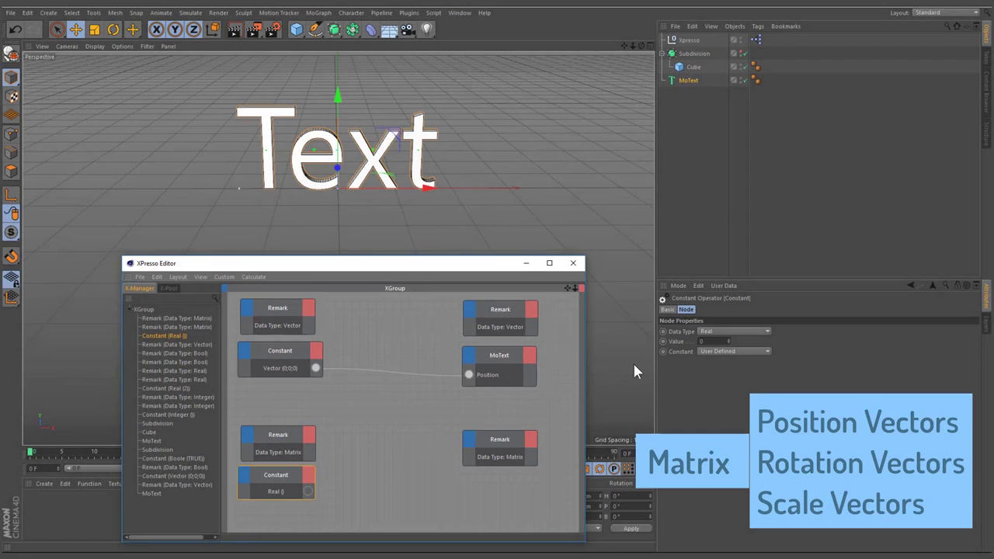
- Set the Constant under the "Data Type: Matrix" Remark to Matrix and wire it to a new Global Matrix input on the MoText node
click(714, 331)
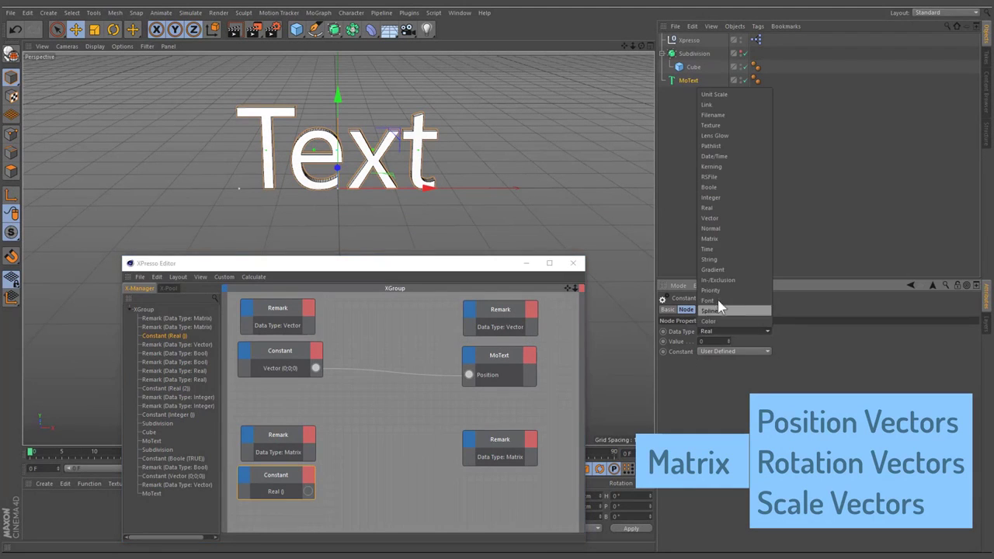
click(710, 239)
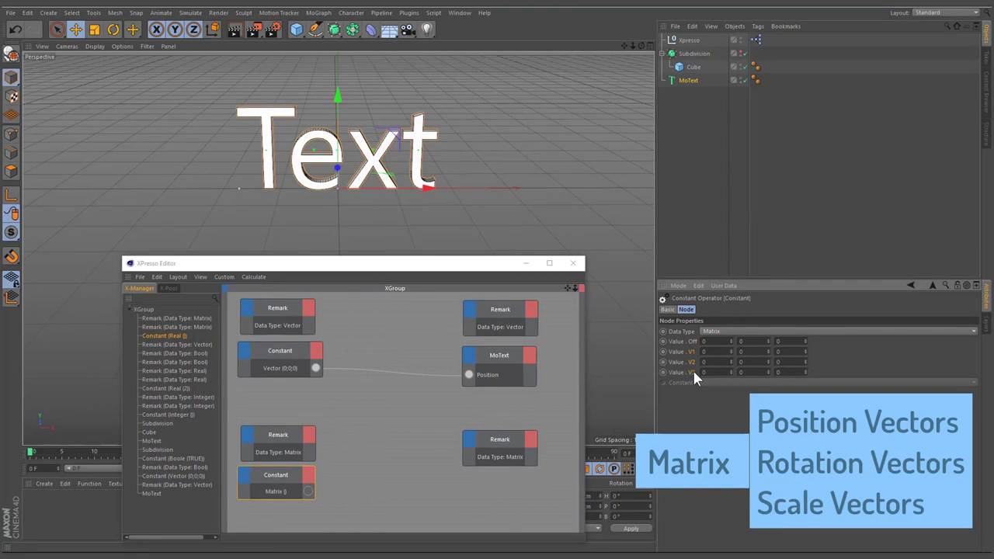
click(473, 359)
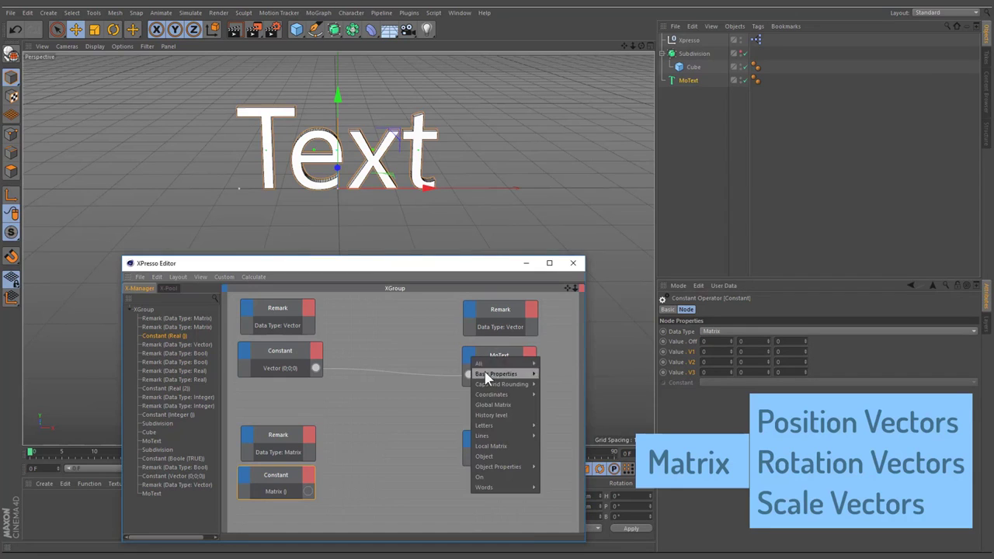
click(508, 400)
drag(468, 402, 385, 459)
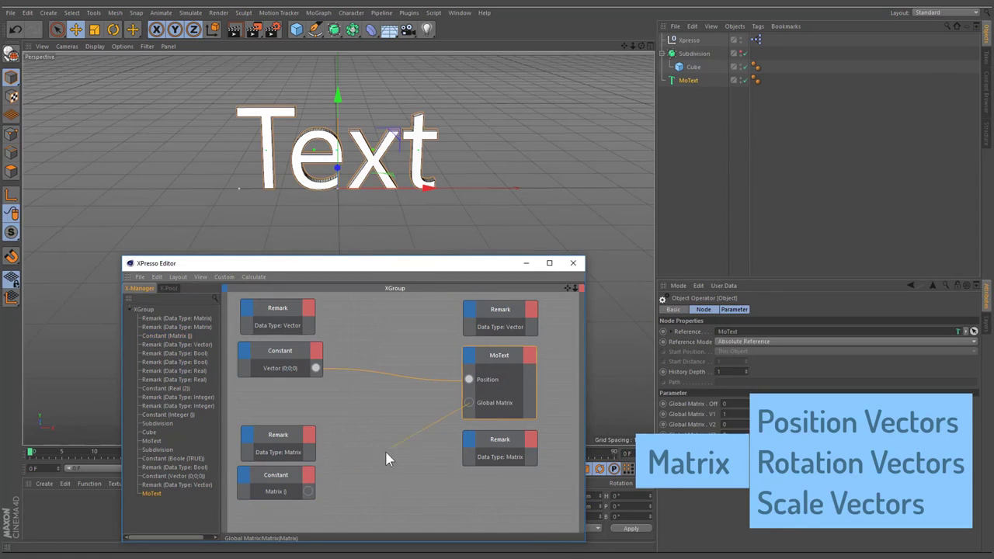
drag(307, 497, 309, 492)
- Set the Off vector of the Matrix Constant to -50.1, -14.5, -52.9
click(335, 481)
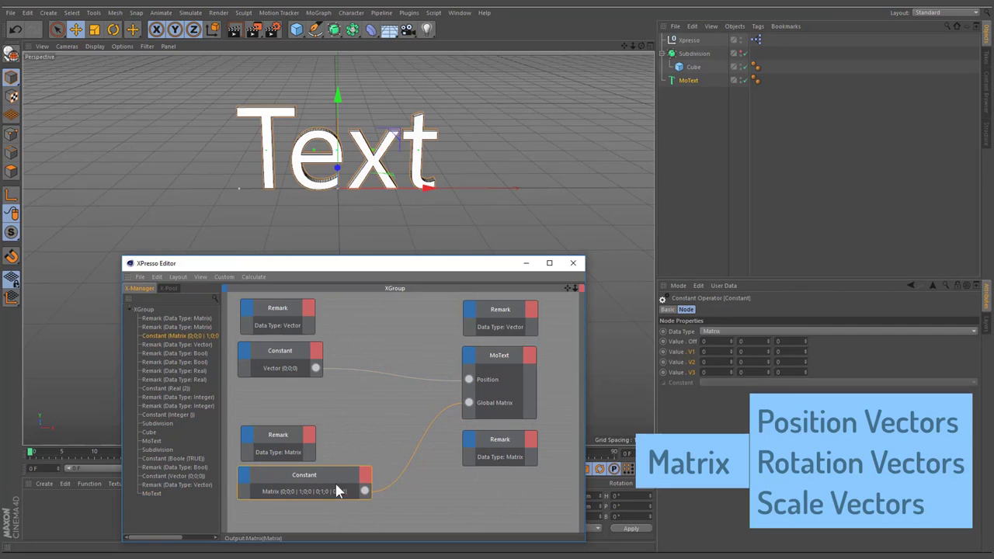
click(696, 340)
drag(771, 343, 817, 358)
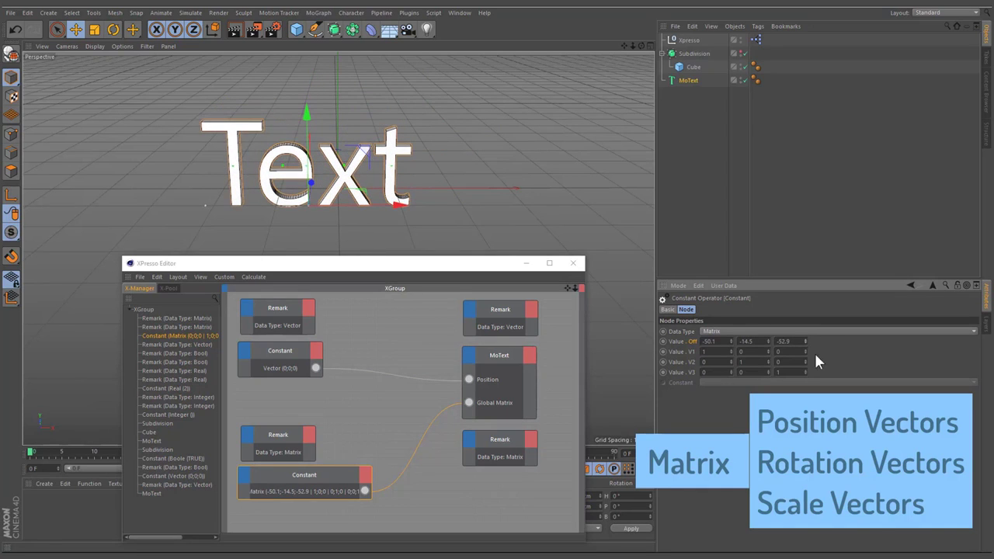
- Set the V1 vector of the Matrix Constant to 0, 1, 0
text(0)
key(Tab)
text(1)
key(Tab)
- Set the V3 vector of the Matrix Constant to 1, 0, 0
key(Tab)
key(Tab)
key(Tab)
key(Tab)
key(Tab)
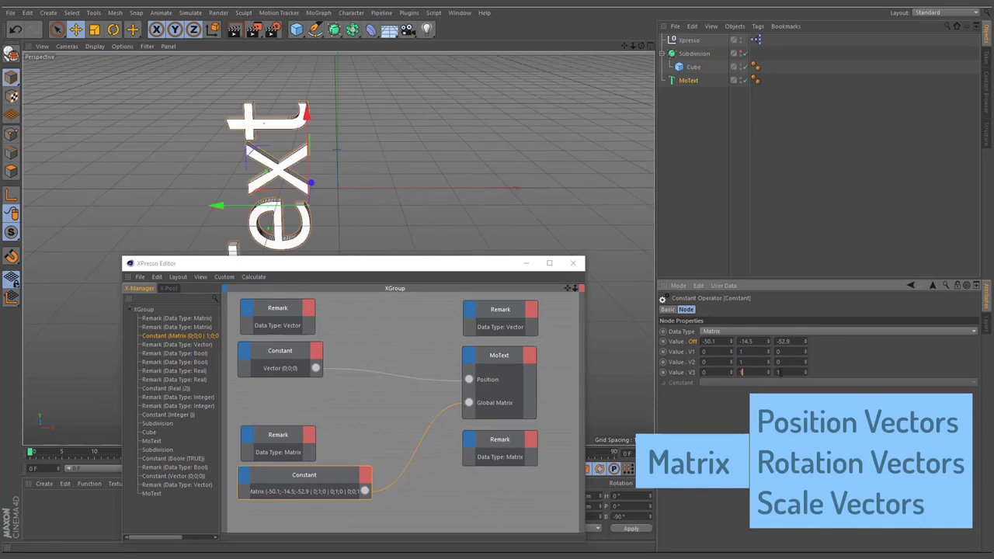
text(1)
key(Tab)
text(0)
key(Return)
key(Tab)
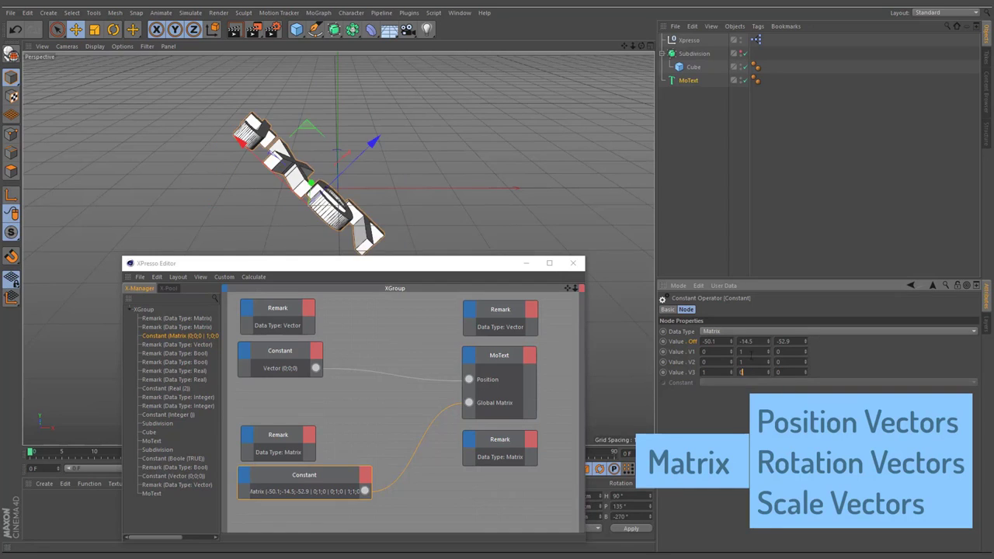
text(0)
- Set both the V1 and V3 vectors of the Matrix Constant to 0, 0, 1
key(shift+Tab)
key(shift+Tab)
key(shift+Tab)
key(shift+Tab)
key(shift+Tab)
key(shift+Tab)
text(0)
key(Tab)
text(1)
key(Return)
text(0)
double_click(763, 354)
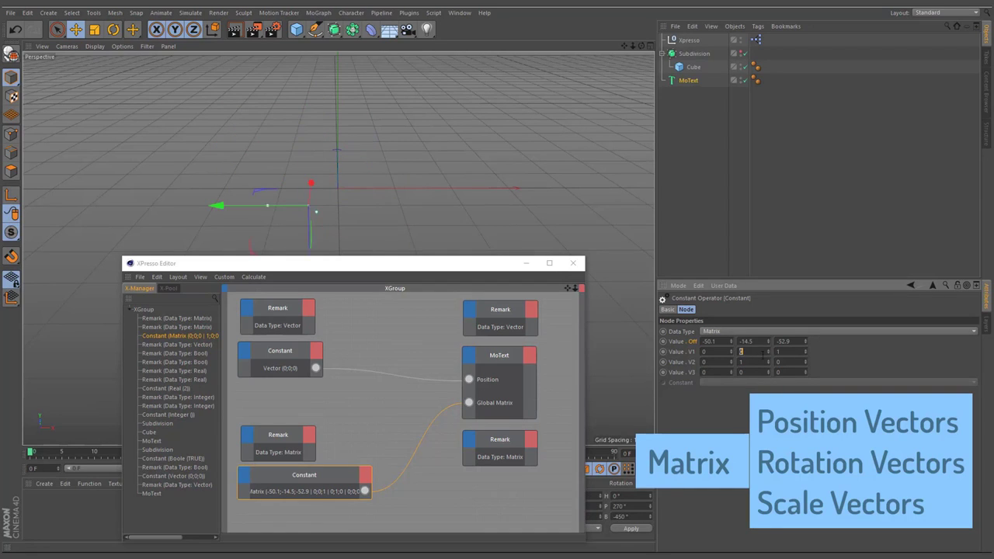
double_click(786, 372)
text(1)
key(Return)
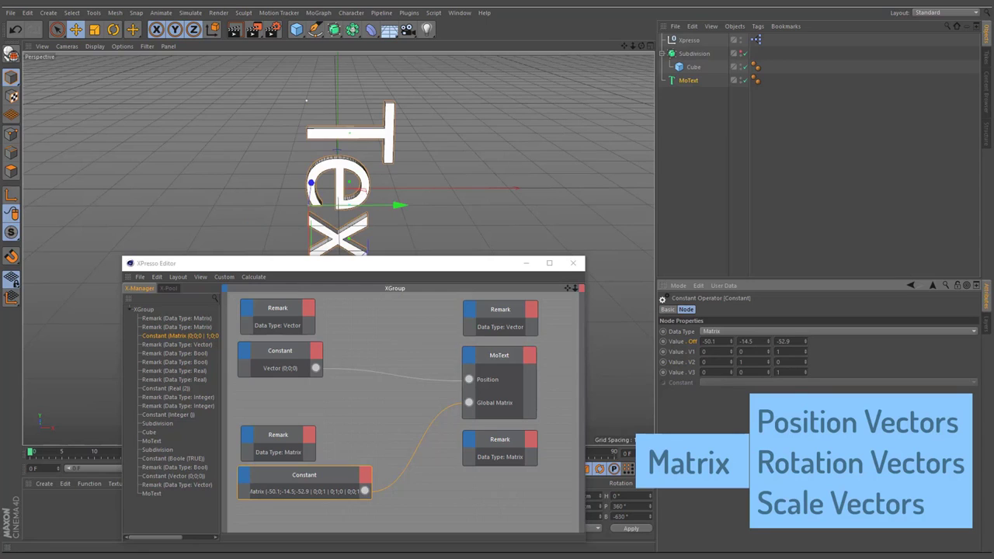
- Change the Matrix Constant's V2 Y to -3.3 and V1 Z to 1.2, and try V3 Z at 11.5 before resetting it to 1
drag(768, 362, 769, 395)
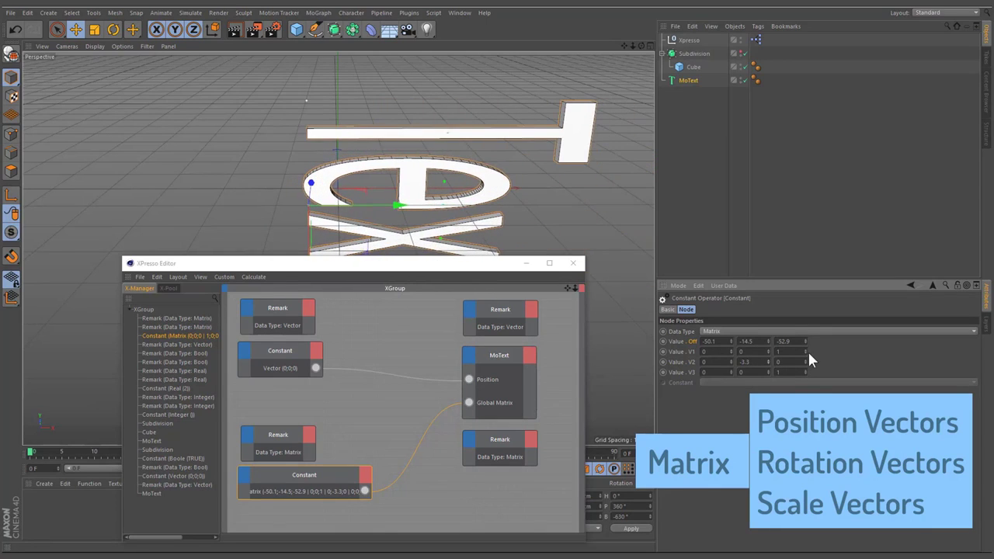
drag(807, 352, 806, 293)
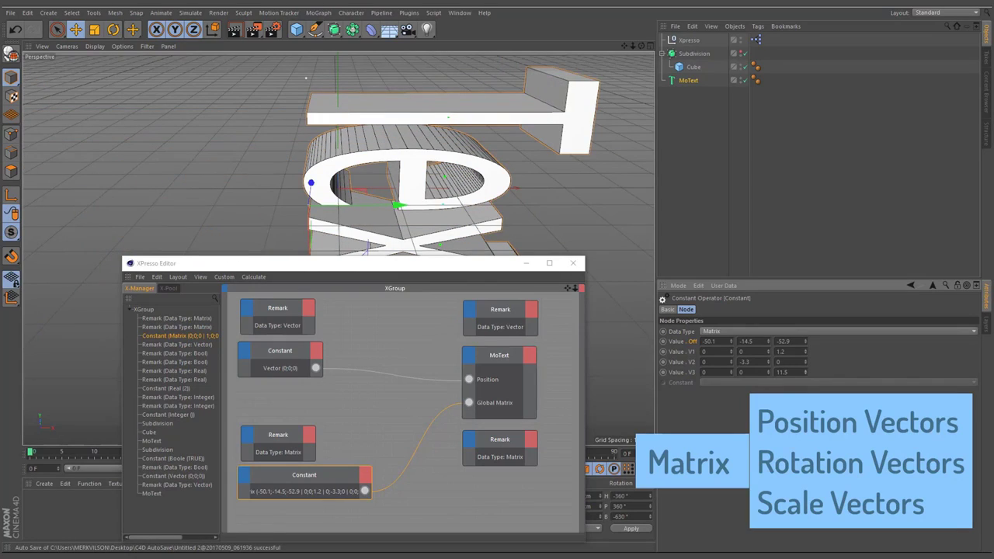
drag(789, 373, 779, 376)
text(1)
key(Return)
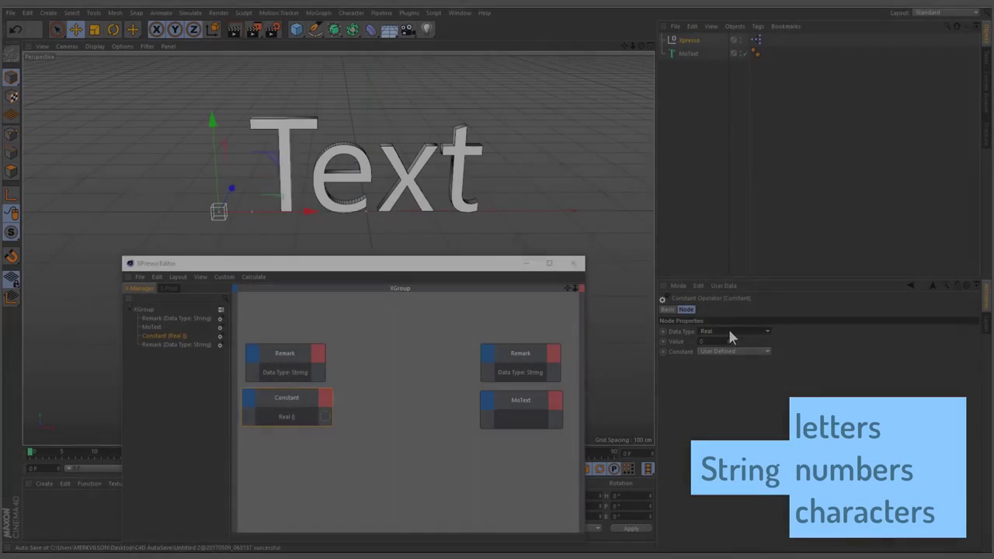
- Set the Constant under the "Data Type: String" Remark to String and wire it to a new Text input on the MoText node
click(730, 331)
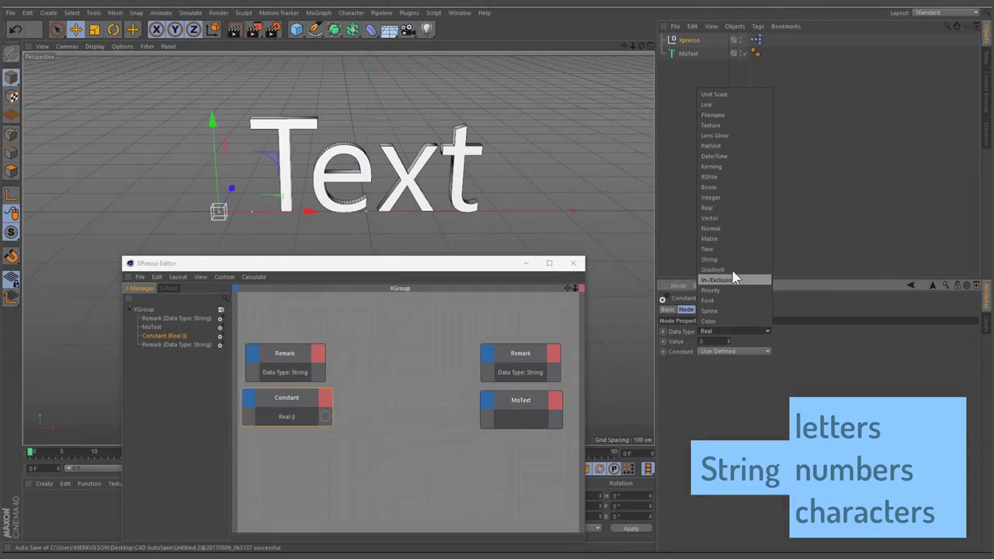
click(729, 260)
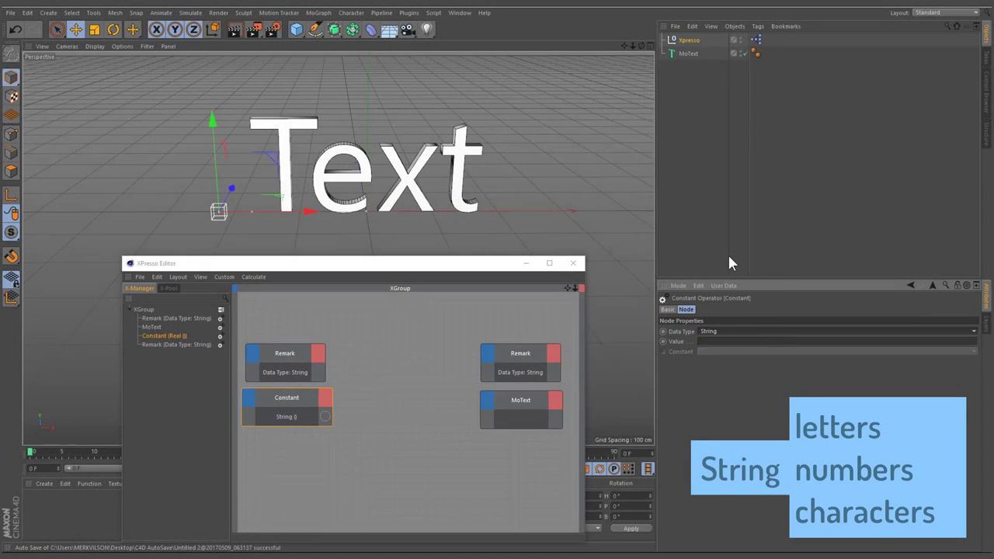
click(686, 55)
click(713, 309)
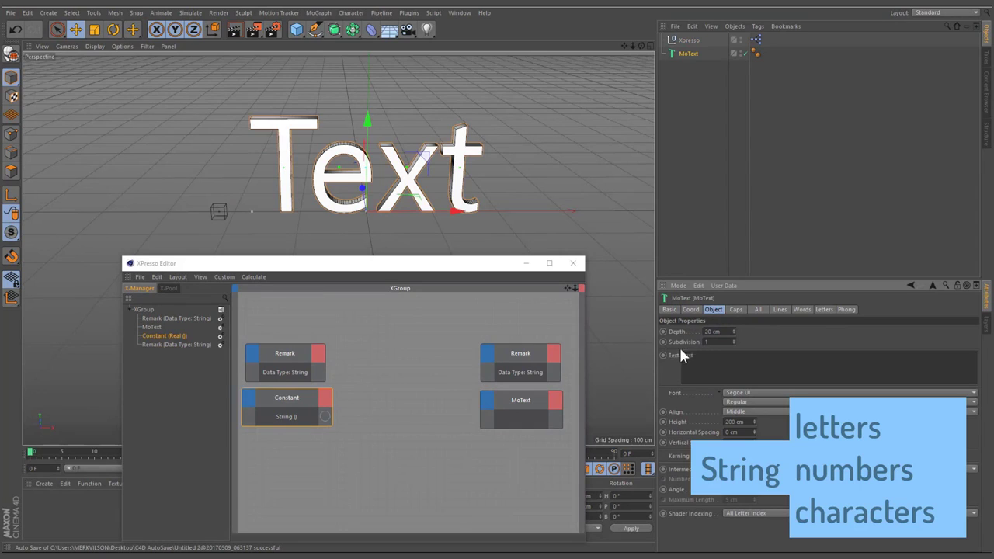
drag(680, 355, 325, 417)
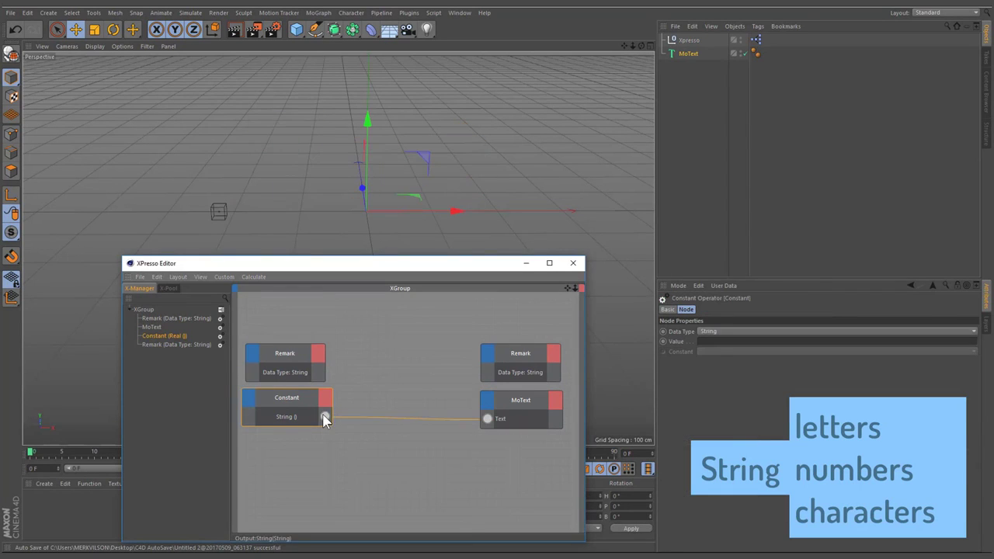
- Set the String Constant's value to 123, change it to XPresso, and finally change it to abc
key(Return)
double_click(705, 341)
text(123)
key(Return)
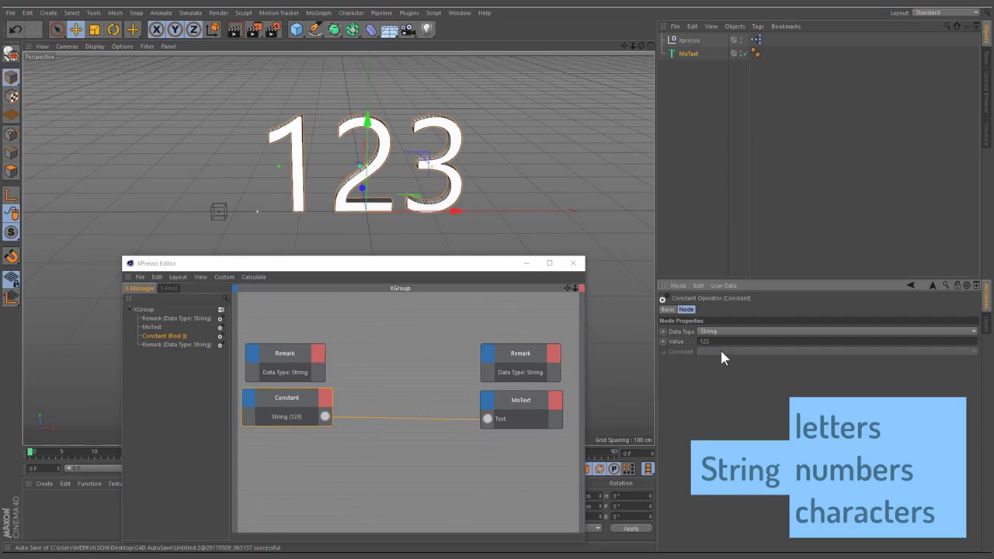
text(XPresso)
key(Return)
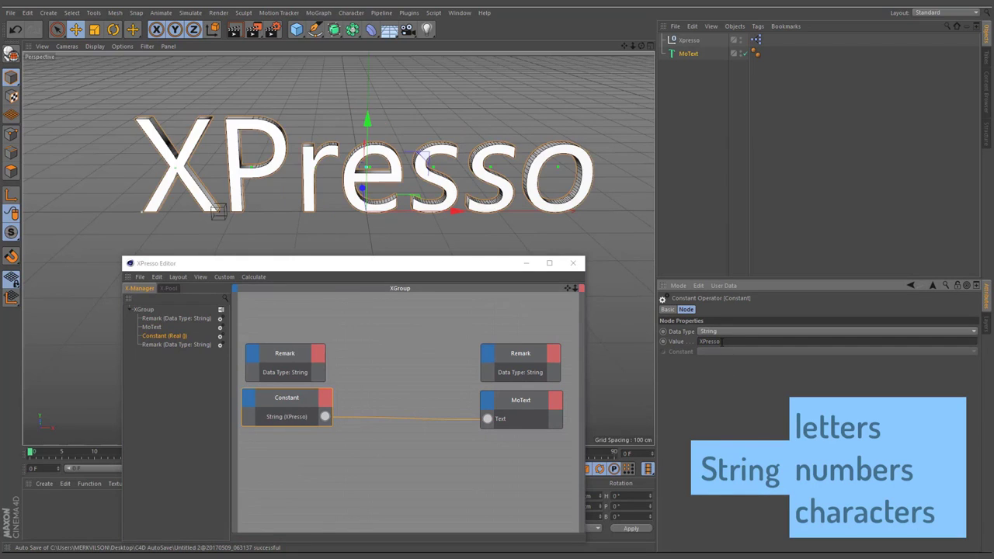
text(abc)
key(Return)
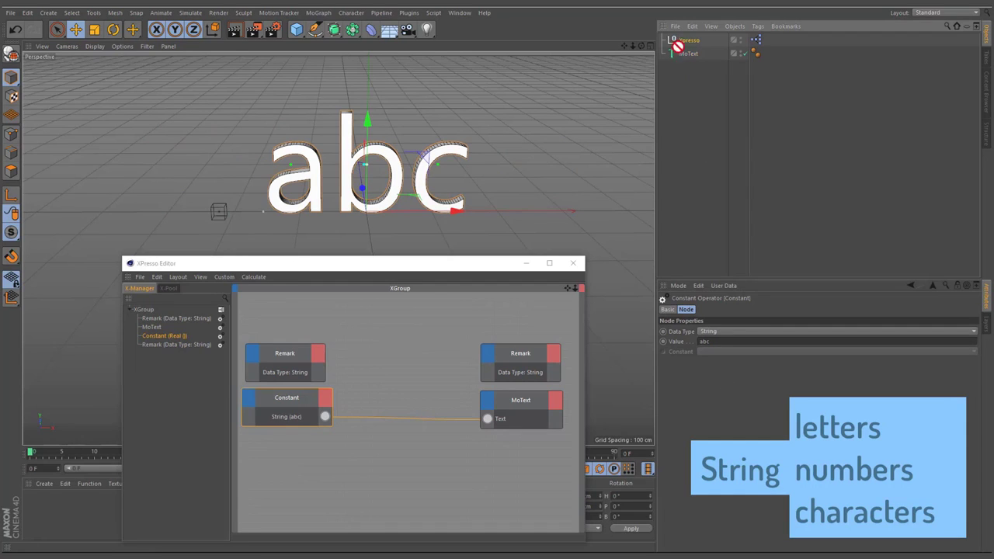
- Add the Xpresso null as a node, wire a coordinate output to MoText's Text port, and move the null in the viewport
drag(682, 40, 287, 494)
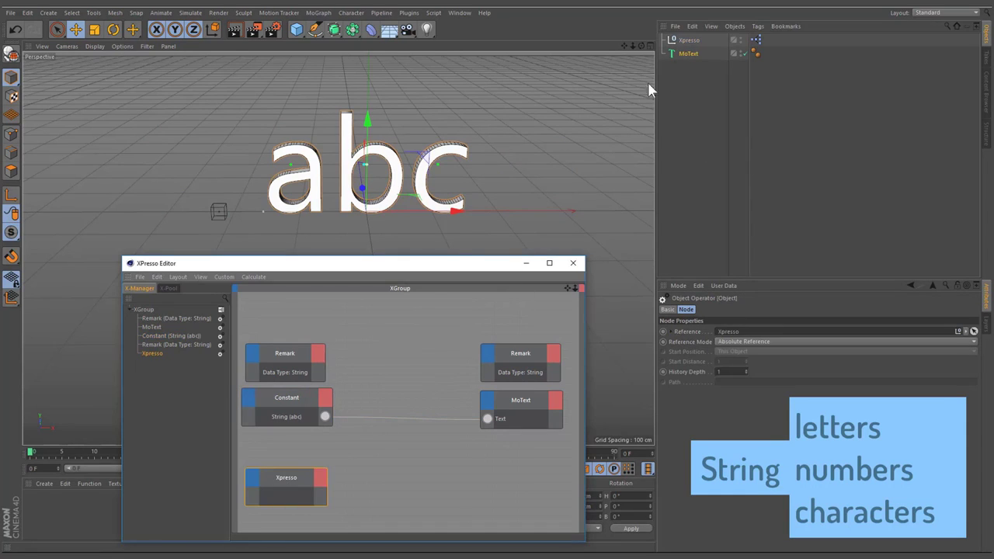
click(687, 41)
click(691, 309)
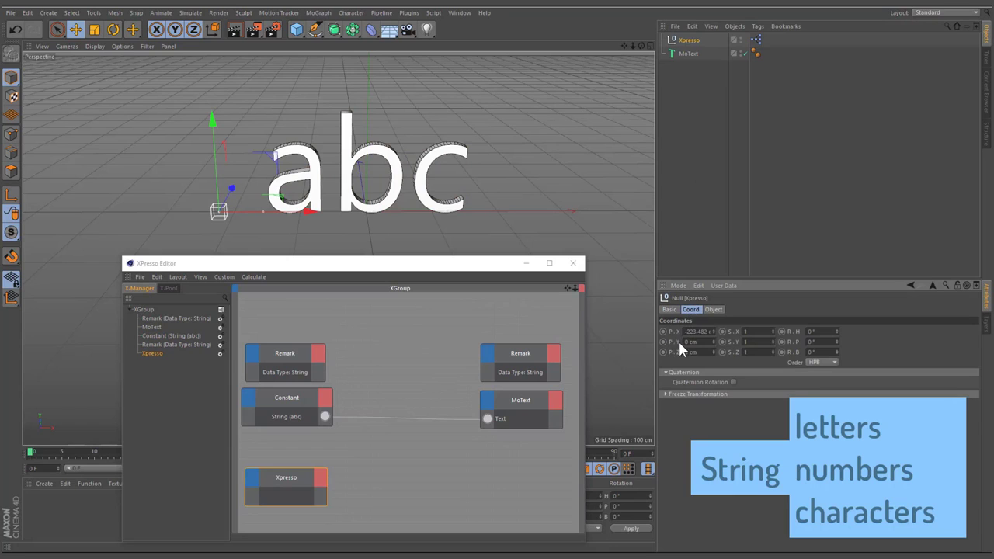
click(326, 496)
drag(320, 496, 485, 417)
drag(214, 179, 255, 188)
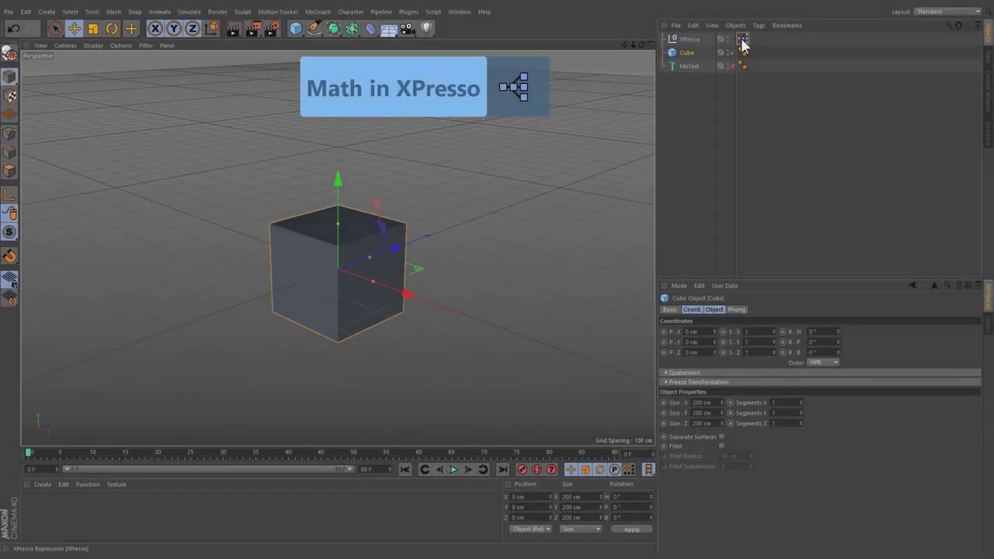
- Open the XPresso expression, add two Cube nodes, and give the first one a Size . Y output port
double_click(743, 39)
drag(692, 53, 509, 329)
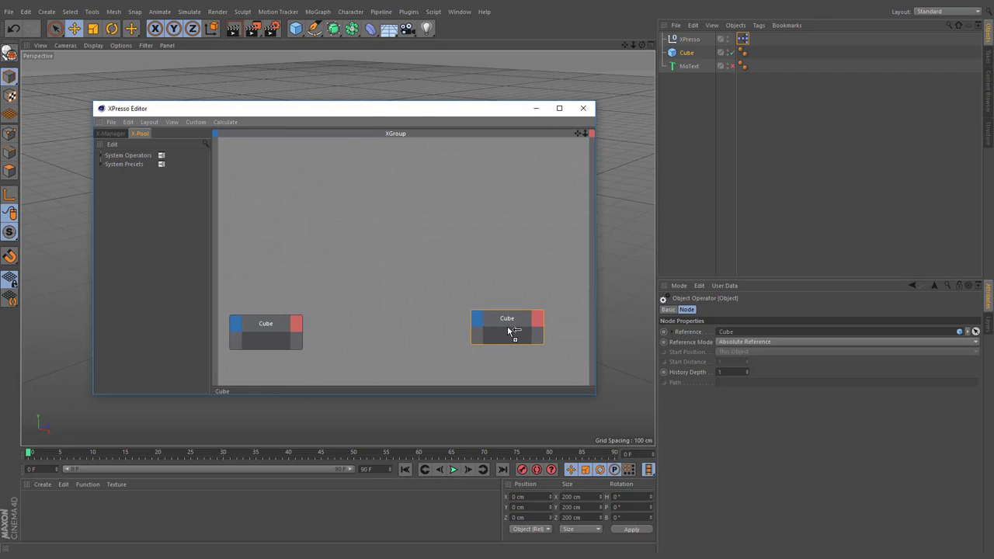
click(298, 330)
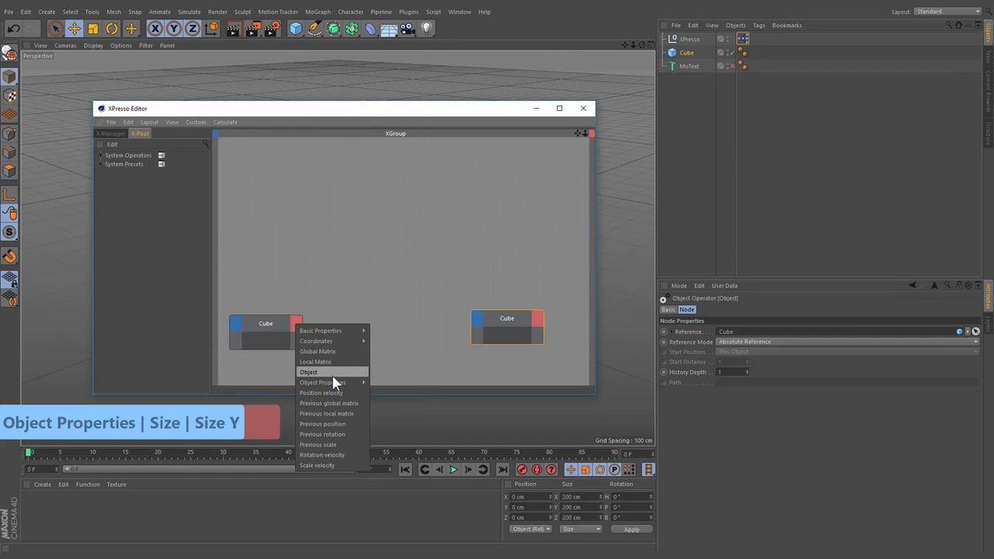
mouse_move(334, 385)
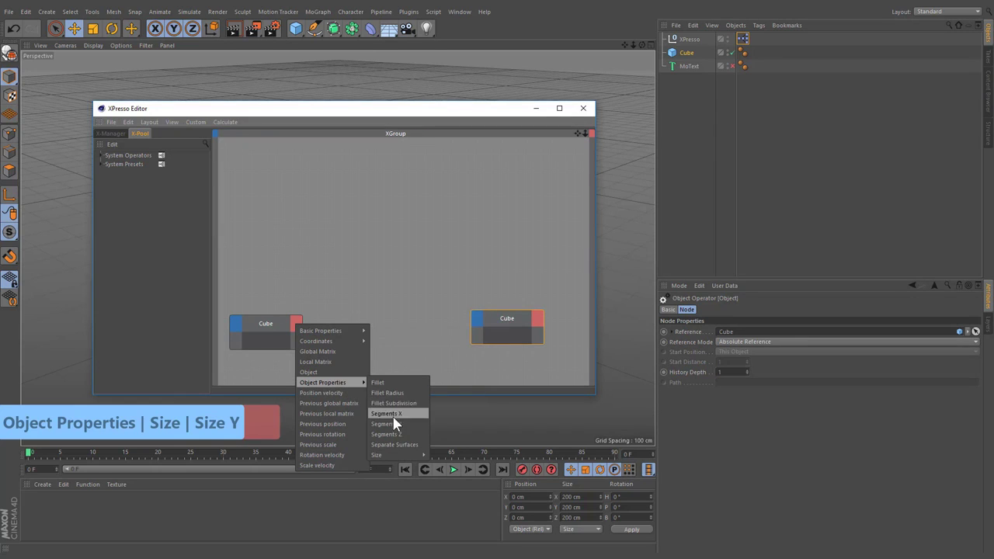
mouse_move(403, 453)
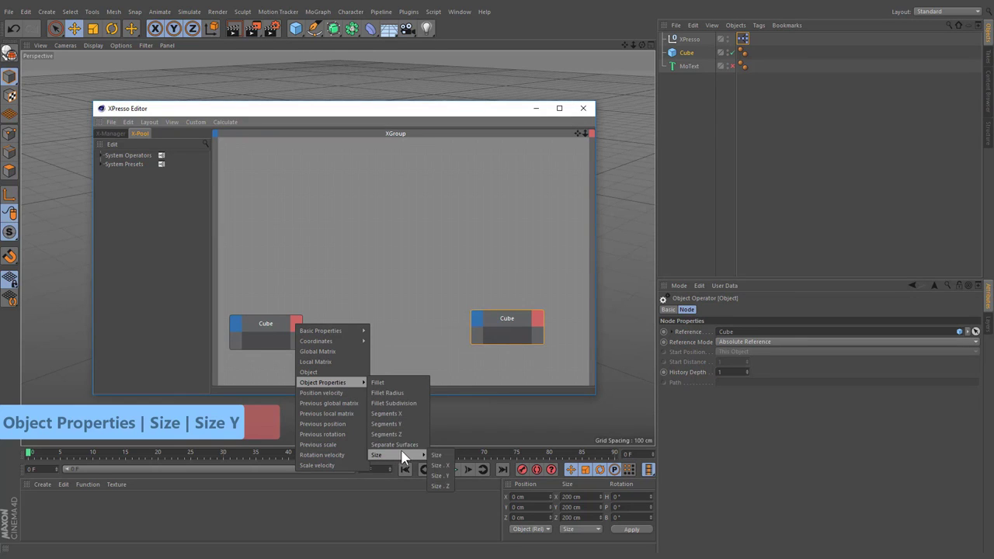
click(440, 476)
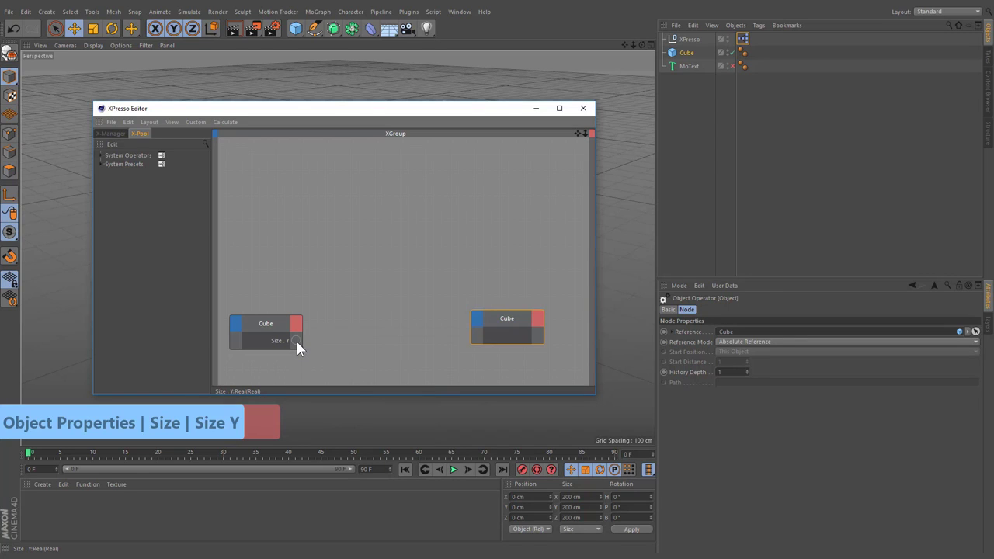
- Wire the first Cube node's Size . Y output to a new Position . Y input on the second Cube node and close the XPresso Editor
drag(473, 319, 474, 321)
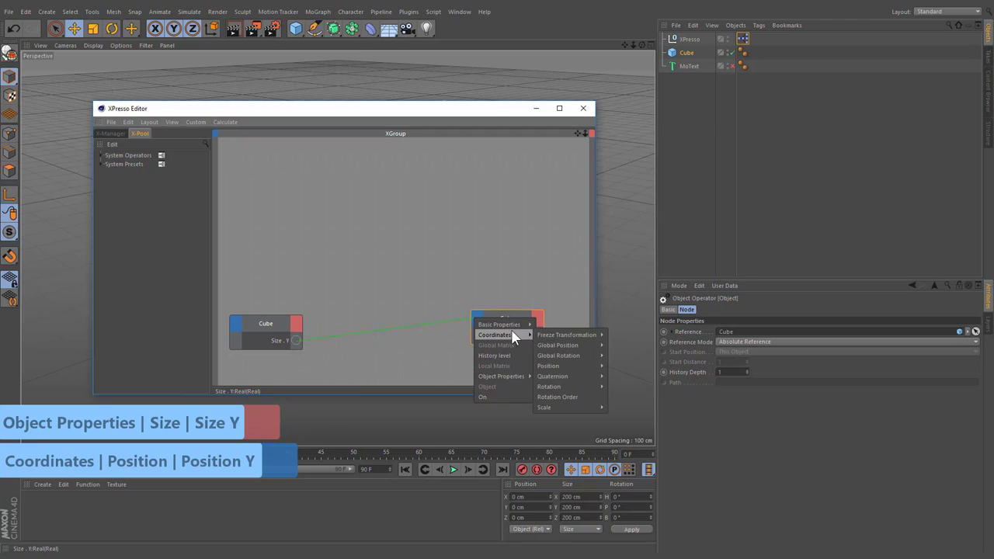
mouse_move(525, 335)
mouse_move(559, 366)
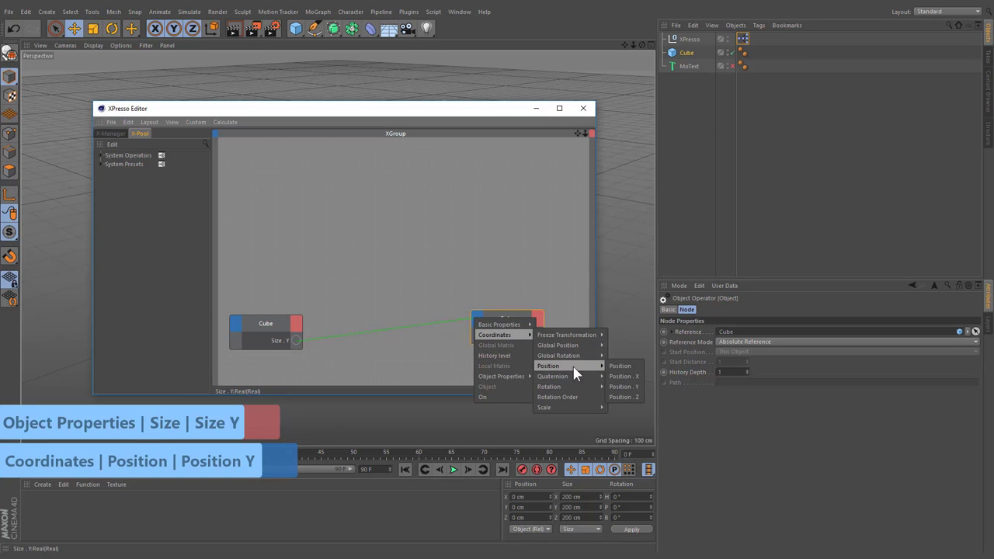
click(623, 386)
click(583, 108)
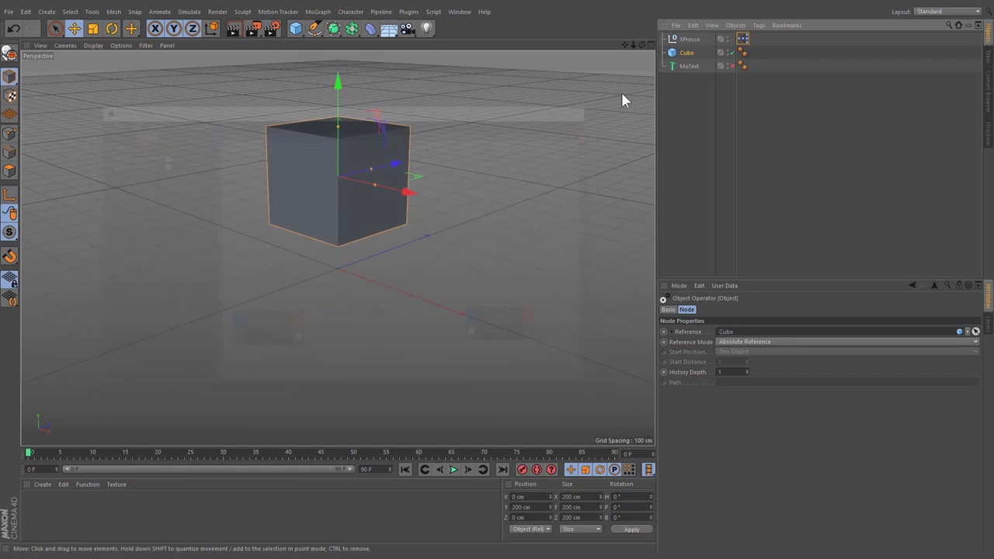
- Select the cube, inspect its linked Position Y parameter, test-resize the cube along Y in the viewport, and undo the change
click(683, 53)
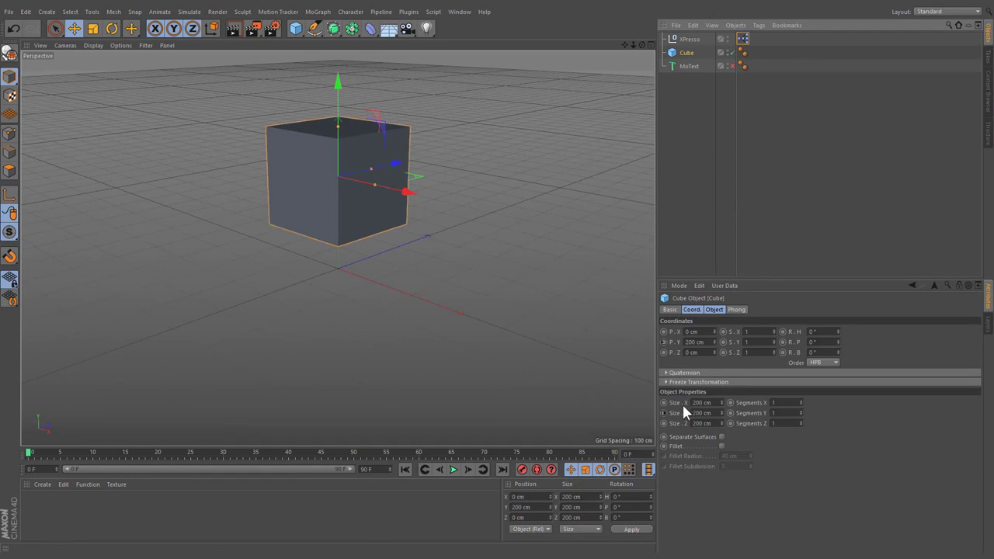
mouse_move(681, 341)
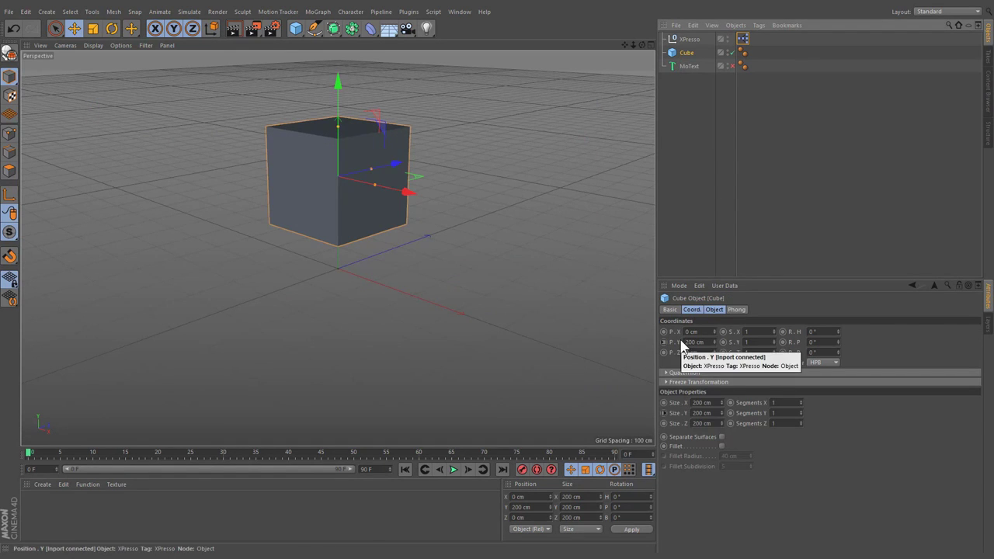
drag(347, 136, 355, 103)
key(ctrl+z)
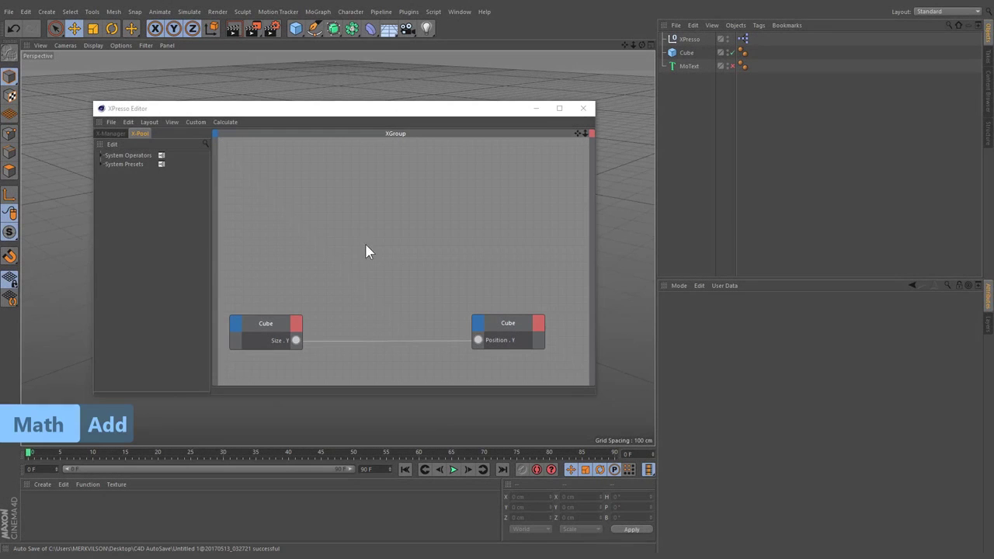
- Find the math operators in the X-Pool and add a Math:Add node above the two Cube nodes
click(205, 144)
text(mat)
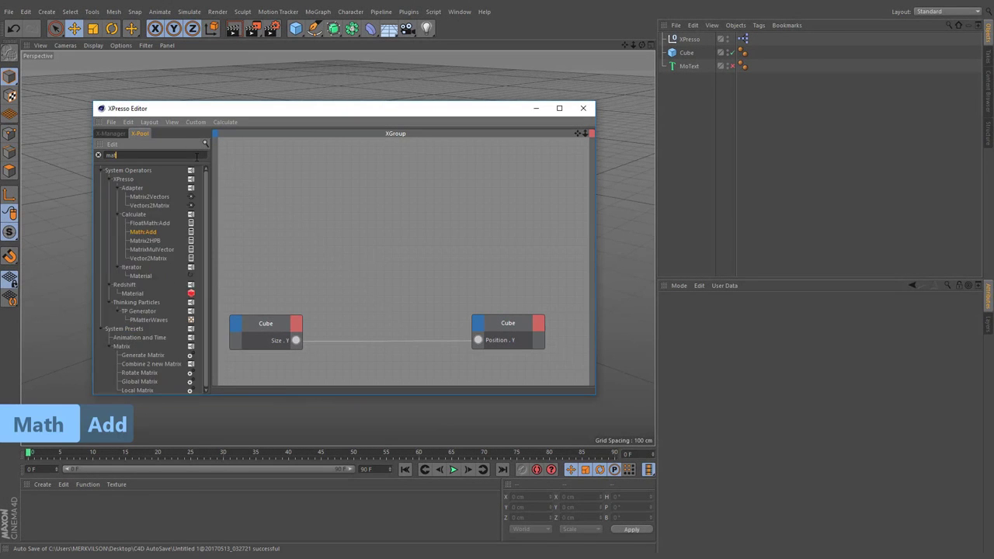
text(h)
drag(150, 206, 381, 232)
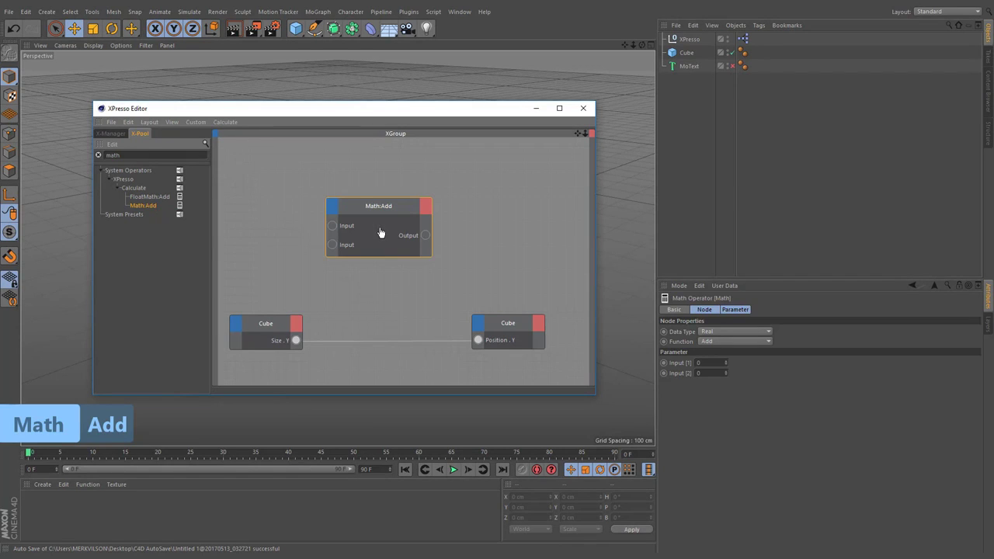
- Keep the Math node's Function on Add and set Input [1] to 5 and Input [2] to 3
click(716, 341)
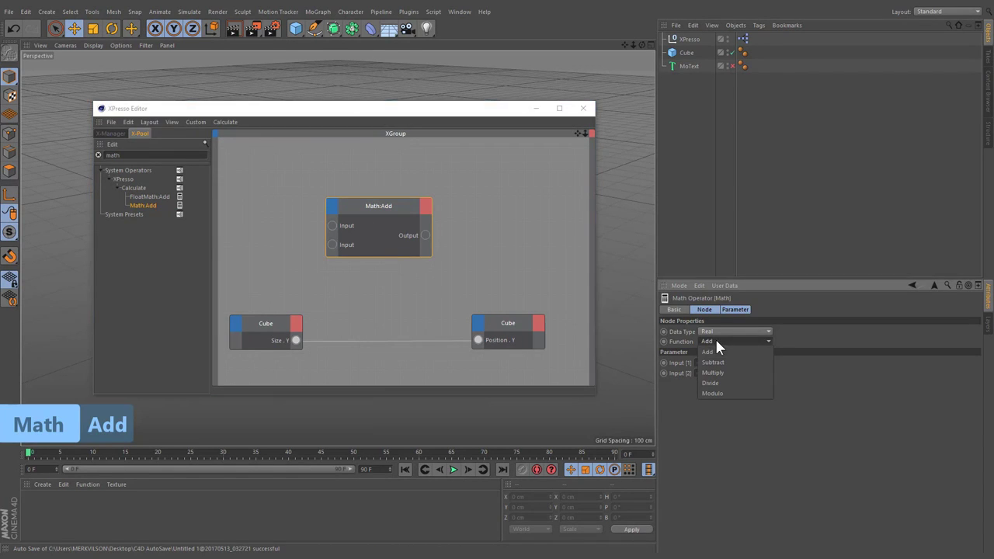
click(724, 351)
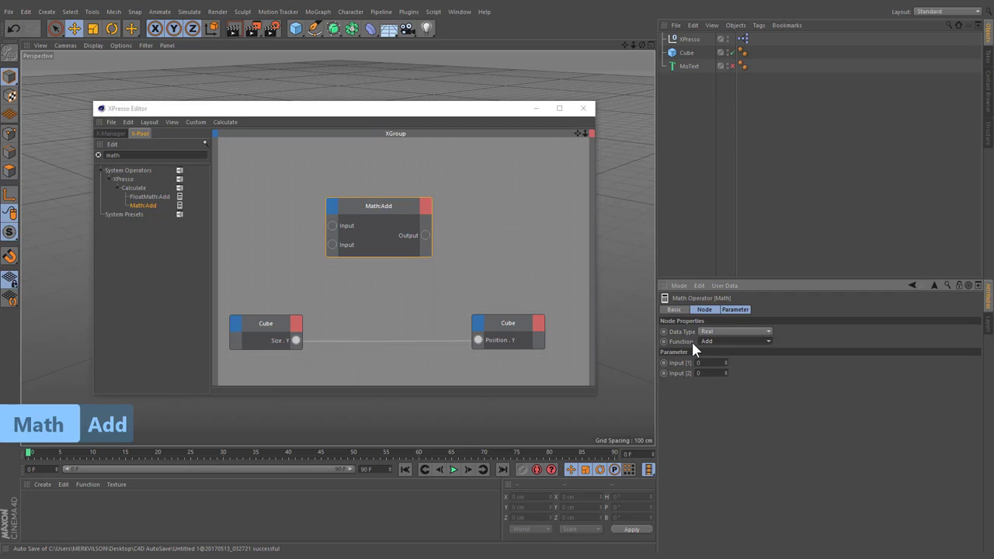
click(701, 363)
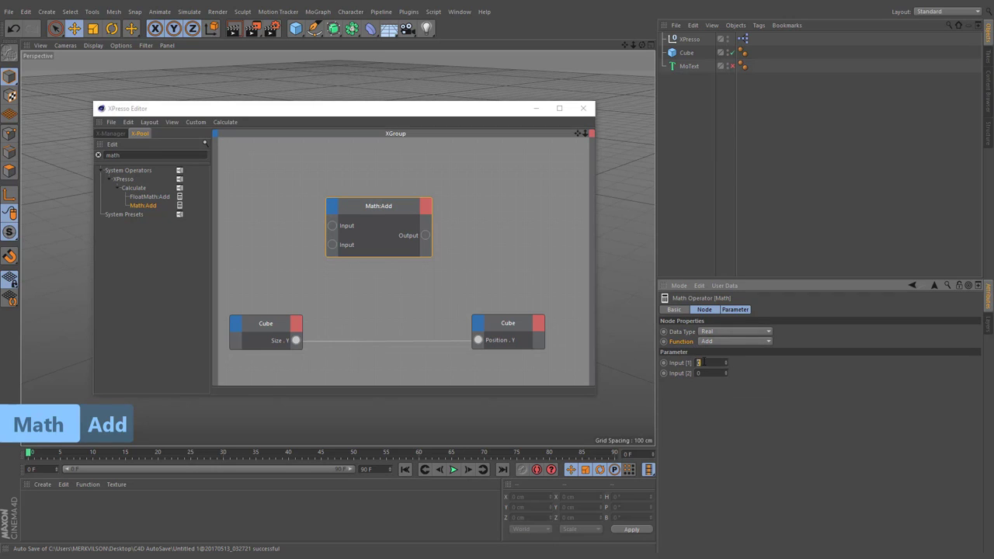
text(5)
click(710, 374)
text(3)
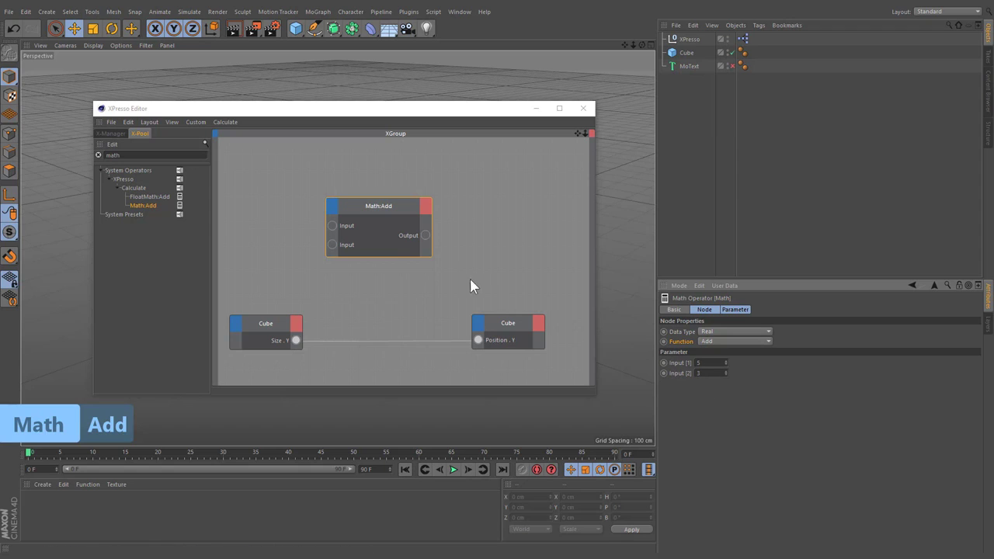
- Try adding extra Input ports to the Math:Add node, and undo them
click(333, 206)
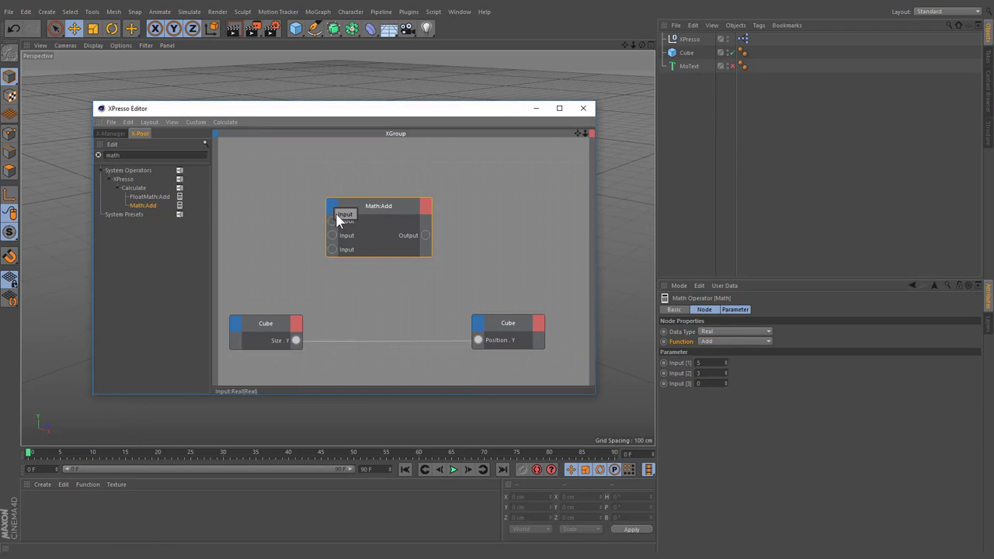
click(335, 210)
key(ctrl+z)
key(ctrl+z)
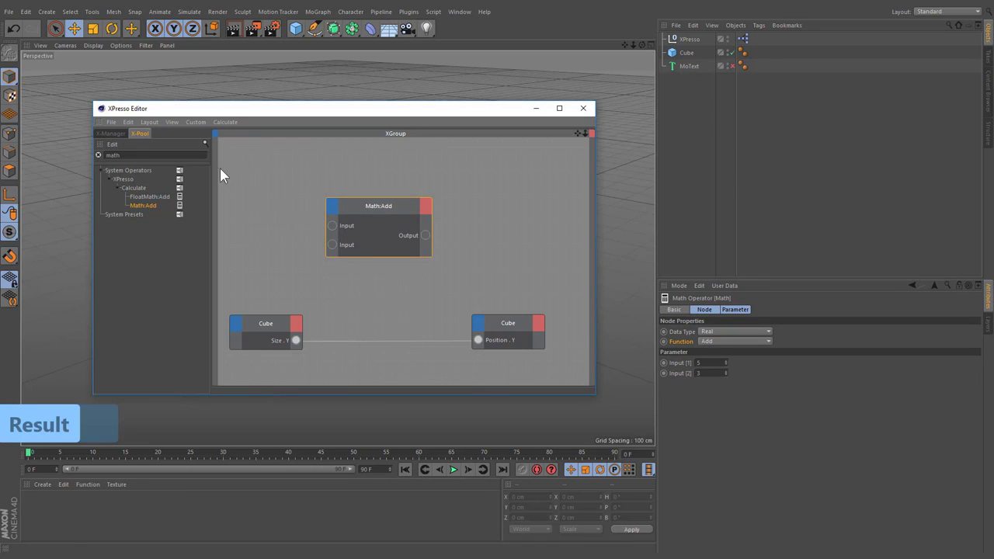
- Add a Result node beside Math:Add and wire the Math node's Output to its input
double_click(193, 156)
text(resu)
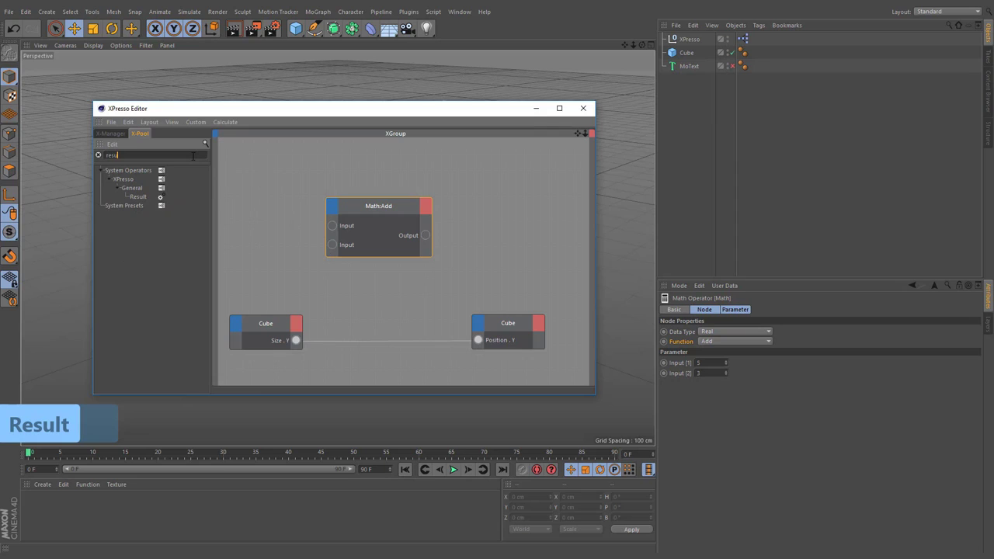
text(lt)
drag(139, 196, 498, 239)
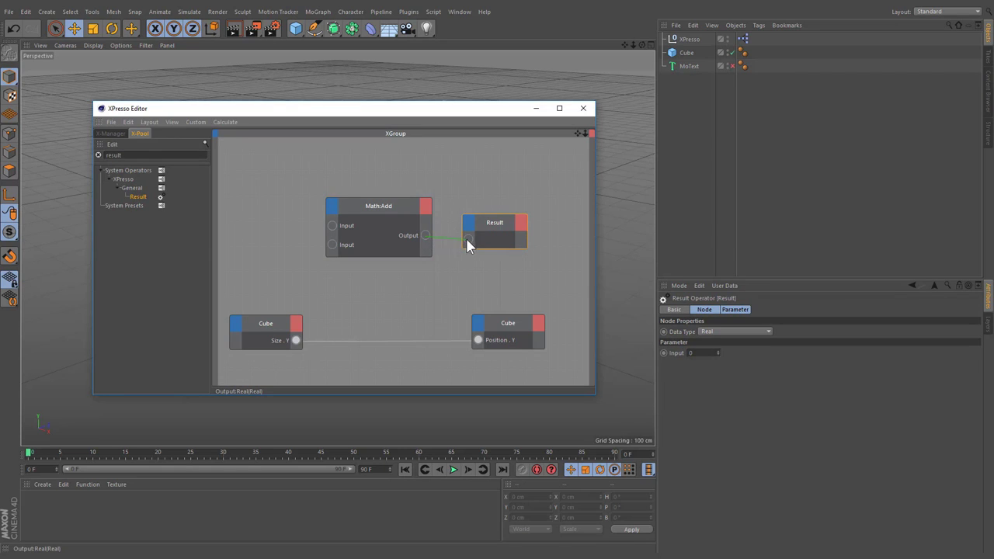
drag(467, 241, 468, 240)
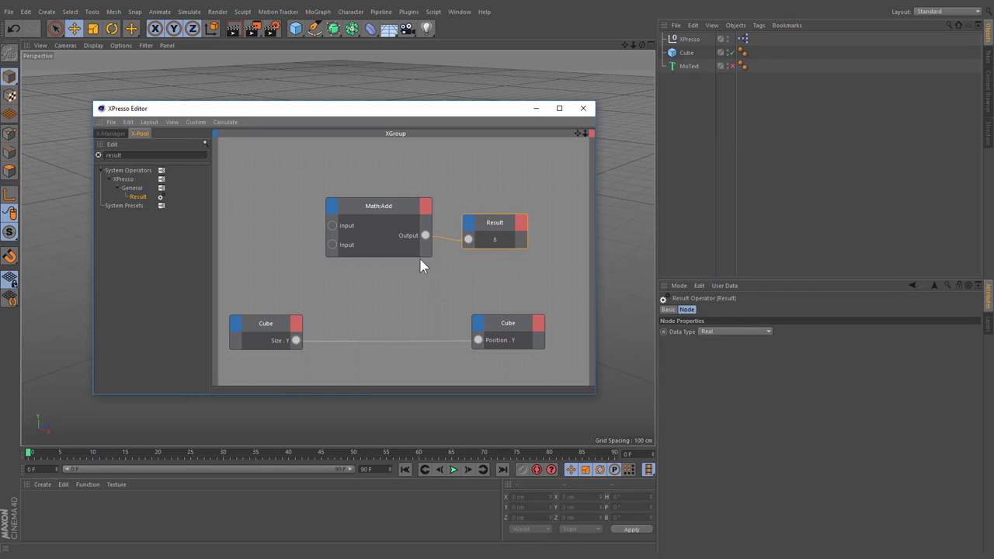
- Set the Math node's Input [1] to 10 and Input [2] to 2, and change its Function to Divide
click(395, 253)
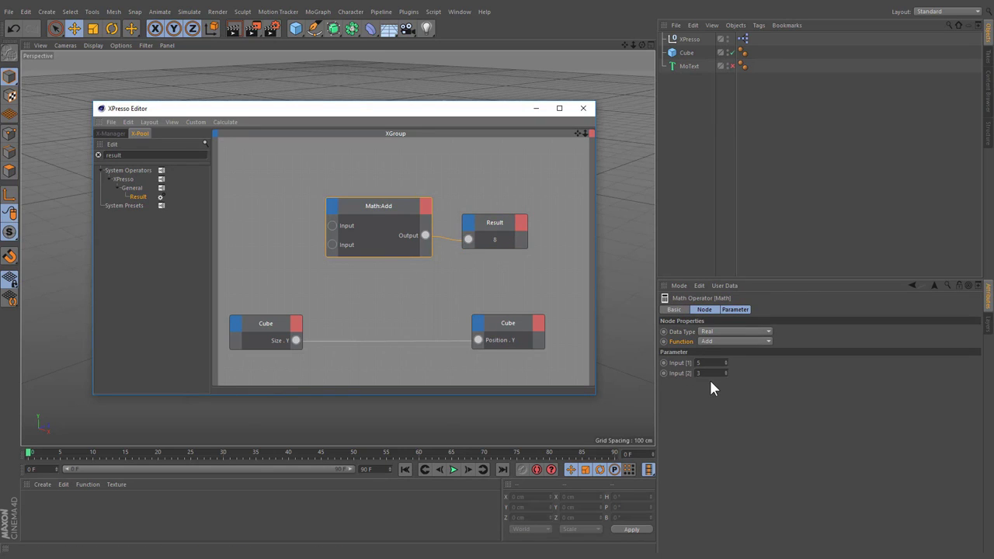
click(494, 226)
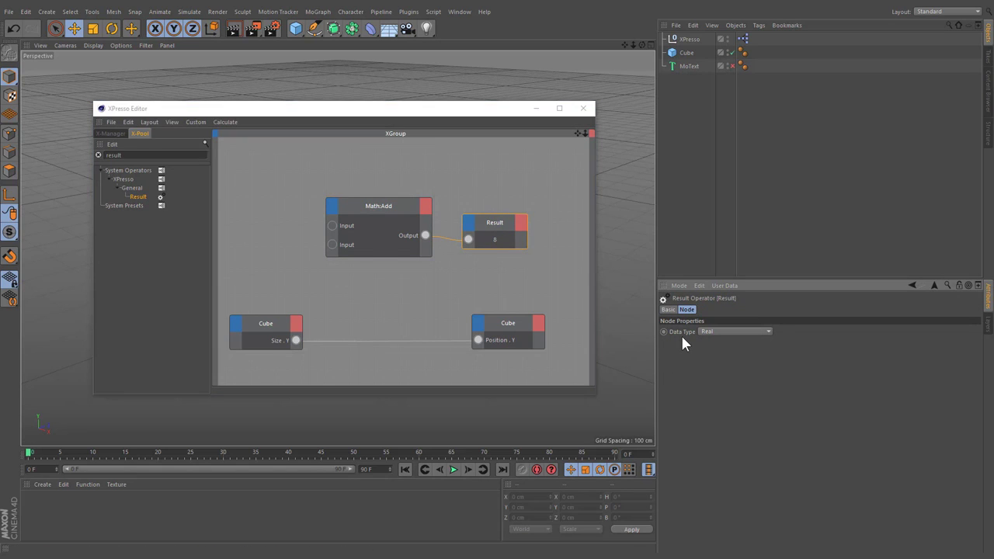
click(380, 247)
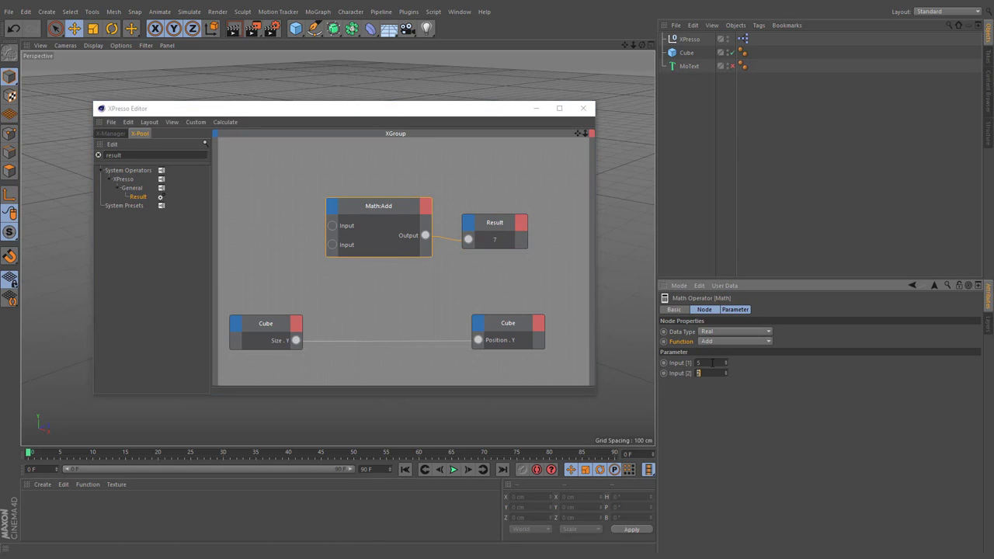
text(7)
key(Return)
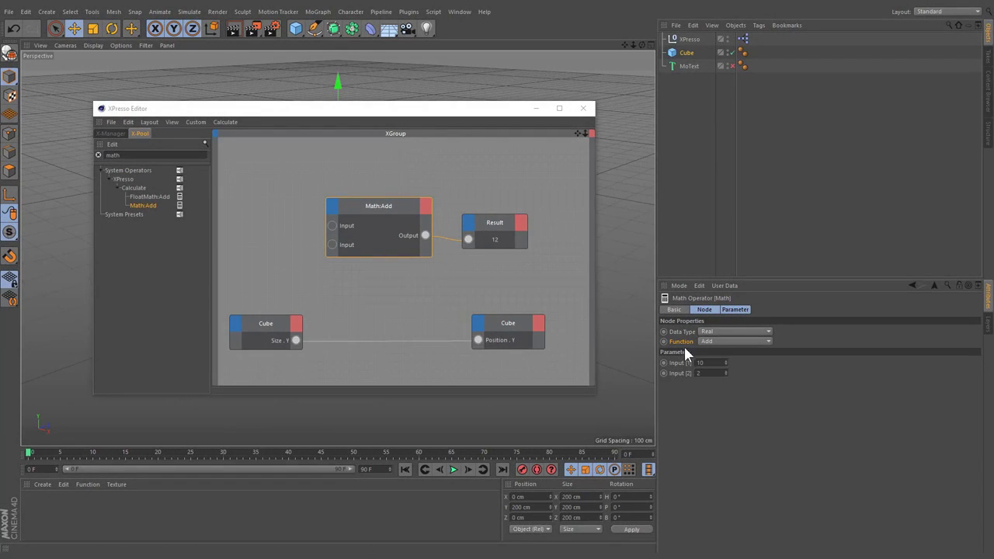
click(710, 342)
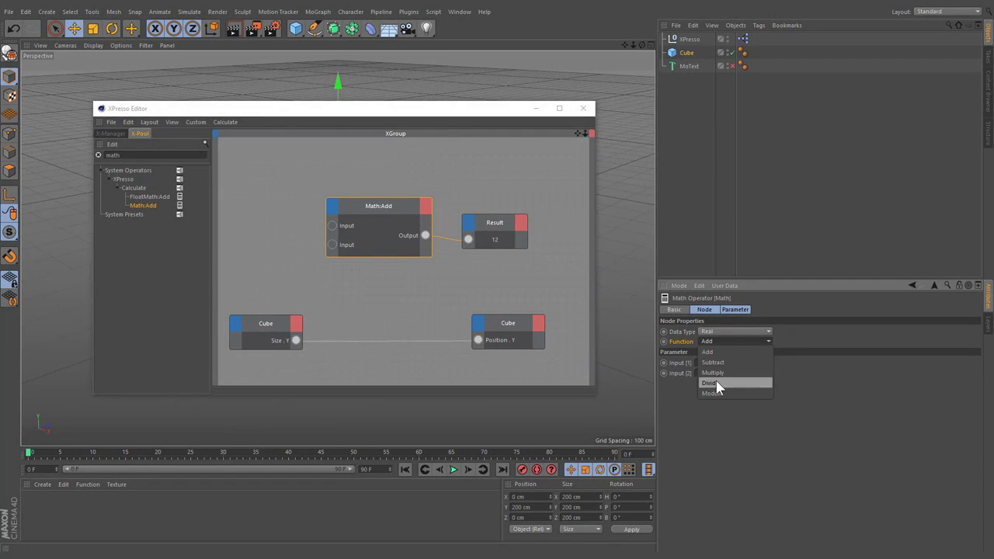
click(716, 381)
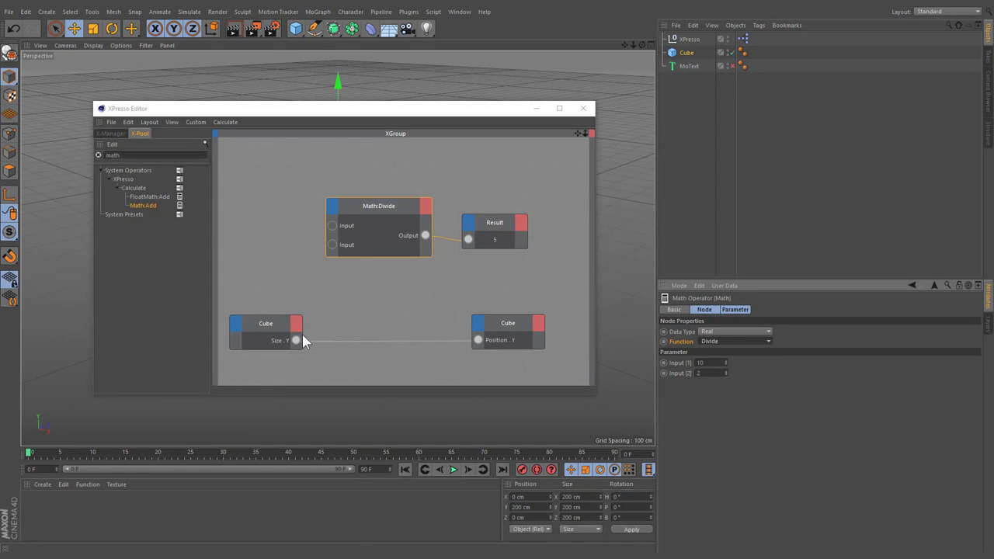
- Wire the Cube's Size . Y output to Math:Divide's first Input and the Math Output to the second Cube's Position . Y
drag(297, 339, 302, 313)
drag(320, 251, 331, 226)
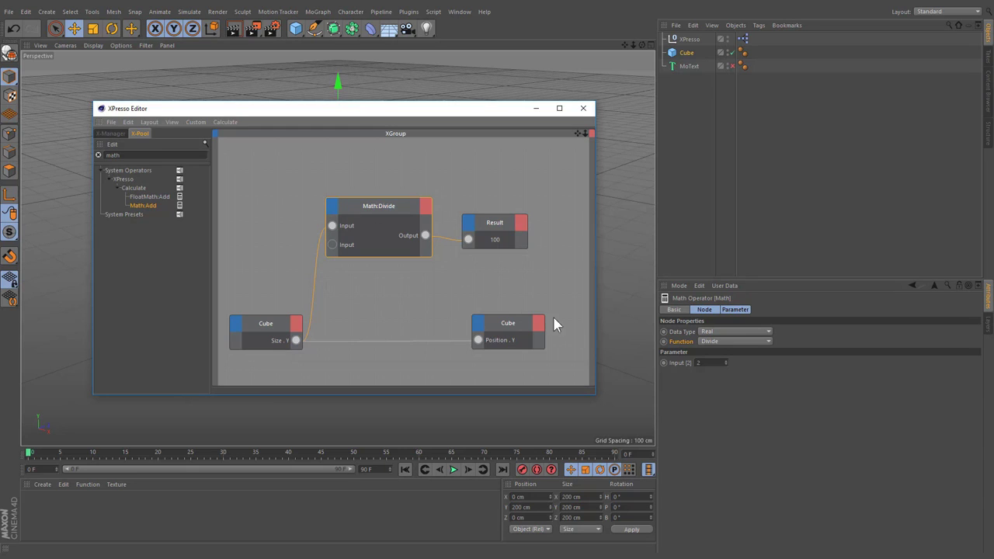
click(680, 364)
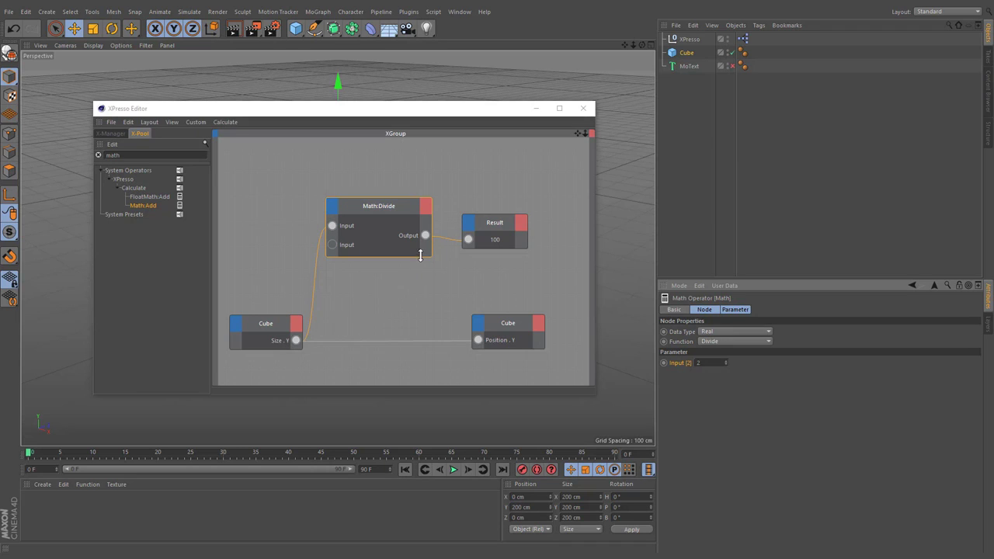
drag(426, 235, 440, 282)
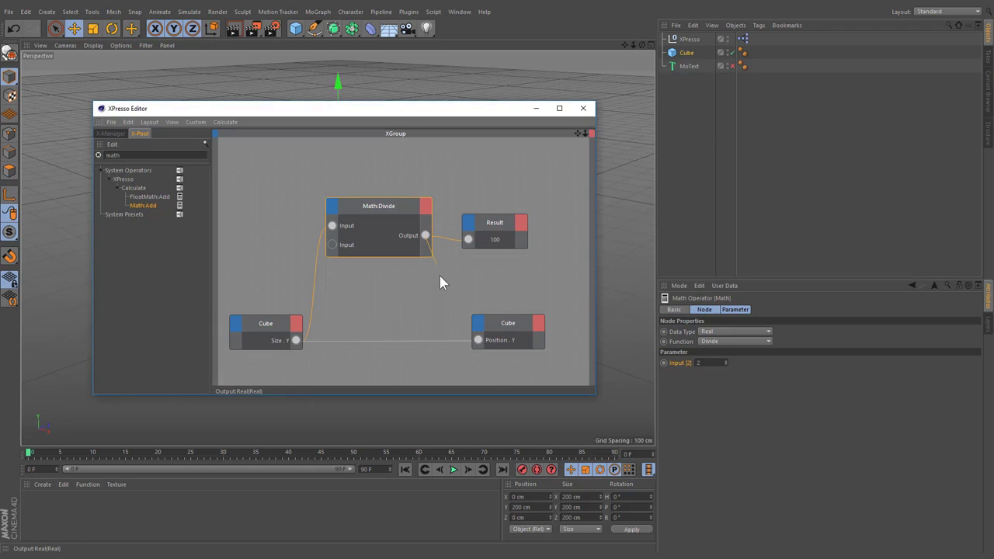
drag(462, 325, 477, 340)
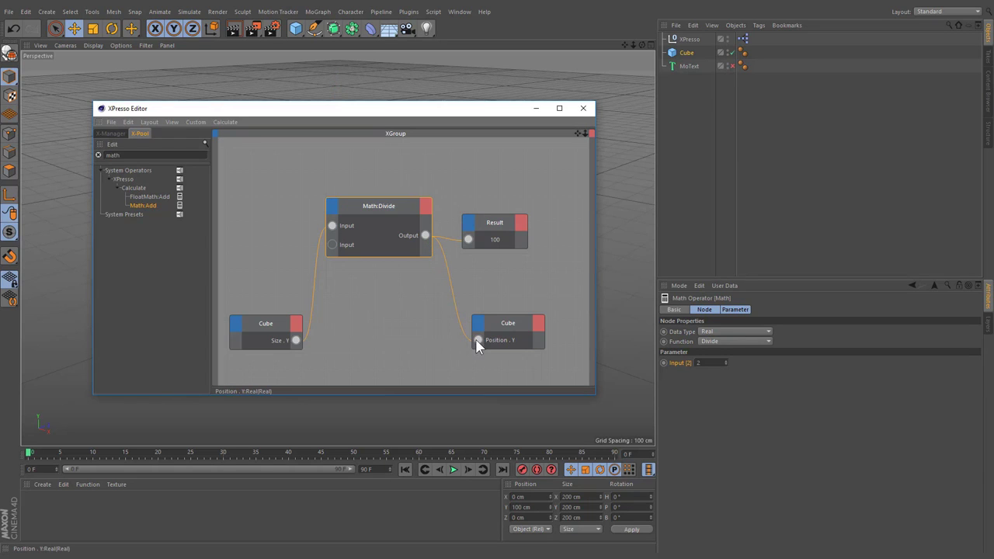
- Review the chained nodes, minimize the XPresso Editor, and resize the cube along Y to about 201.7 cm in the viewport
click(283, 330)
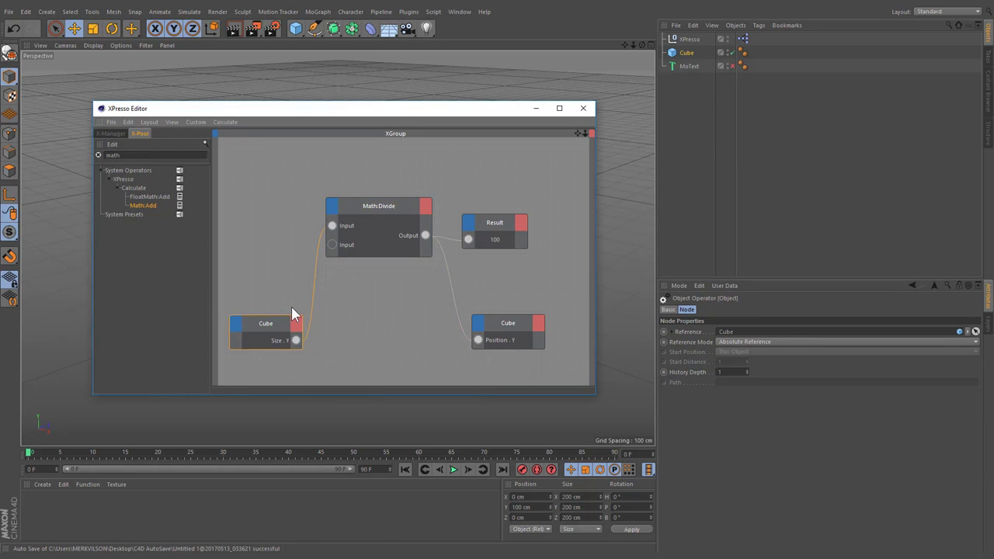
click(366, 247)
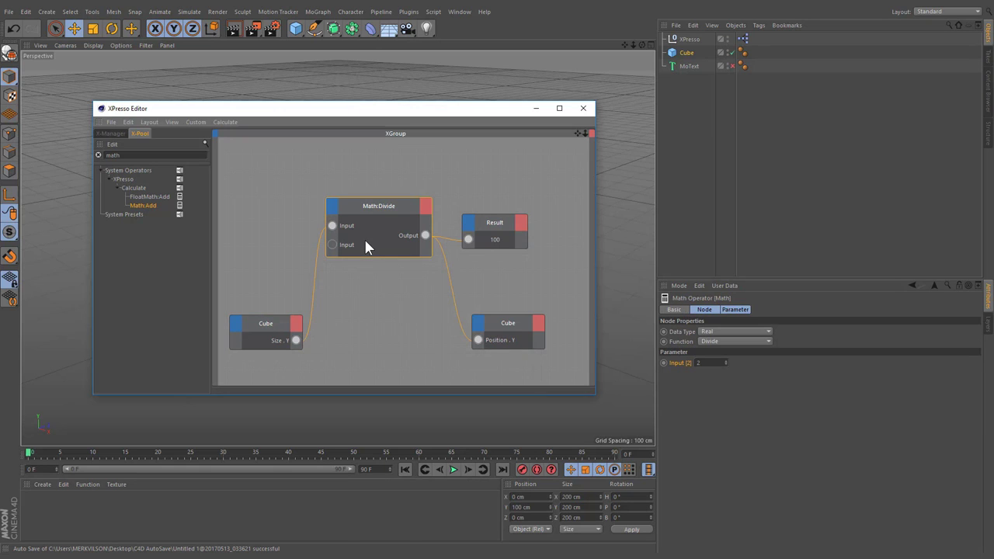
click(487, 243)
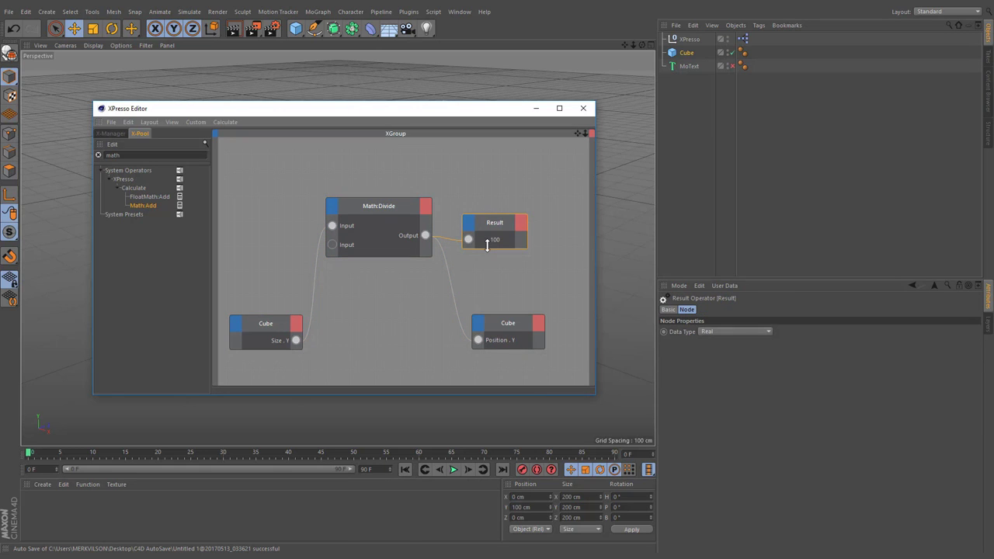
click(501, 327)
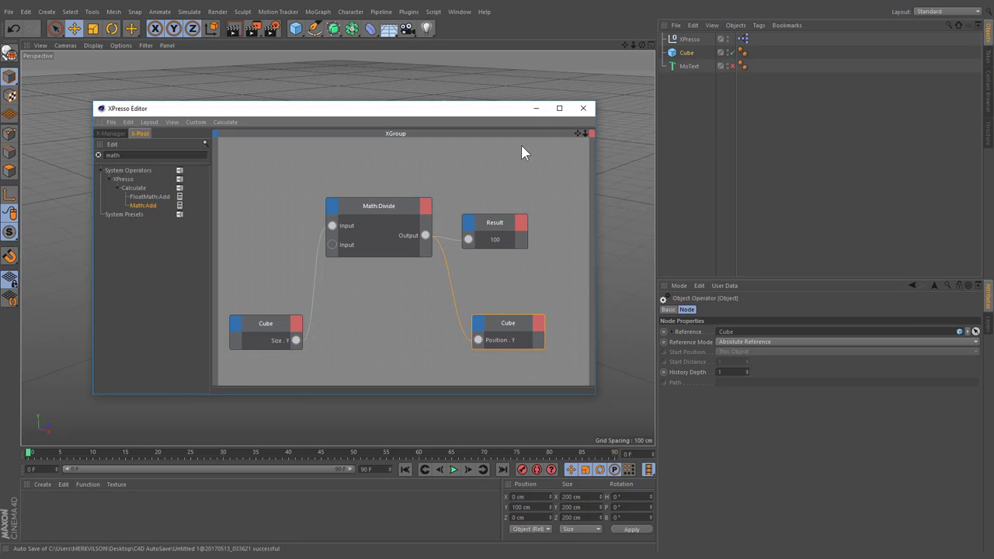
click(536, 108)
drag(339, 178, 344, 148)
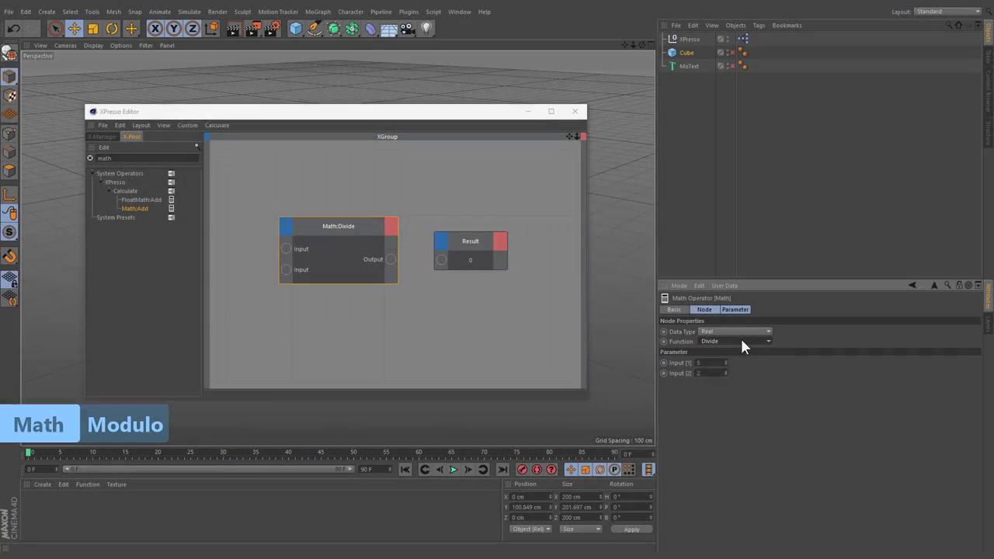
- Change the unconnected Math node's Function from Divide to Modulo
click(742, 341)
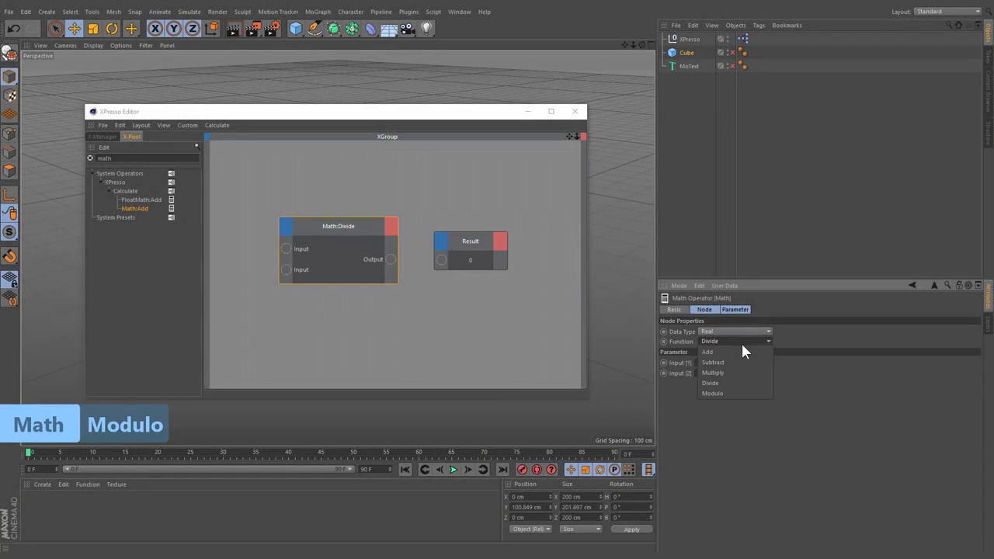
click(739, 394)
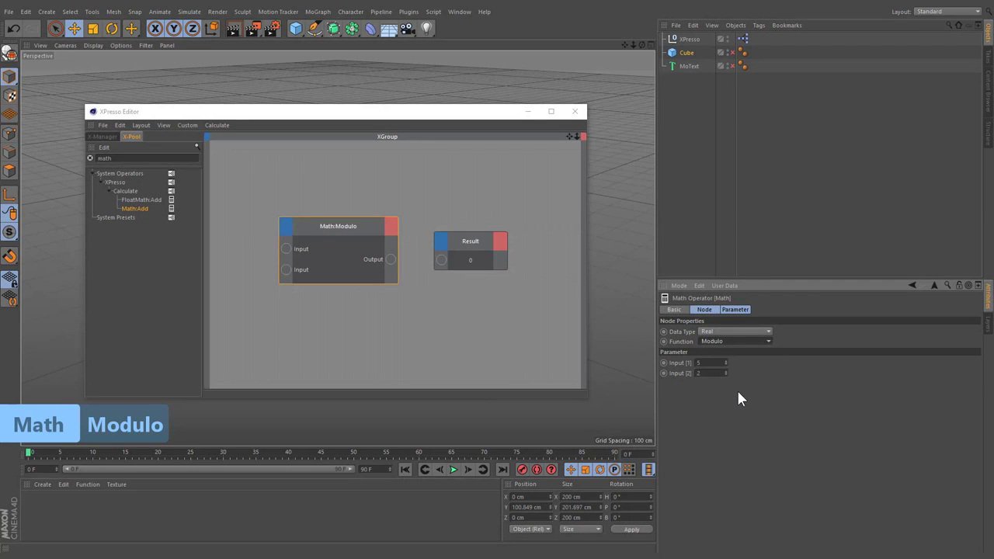
click(684, 363)
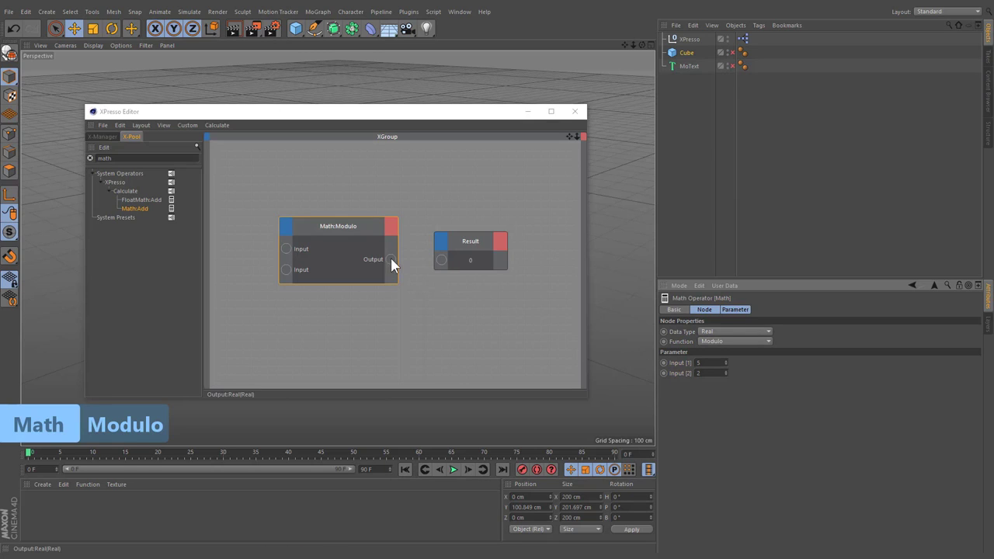
- Wire the Math:Modulo node's Output to the Result node and set Input [2] to 3
drag(390, 259, 440, 266)
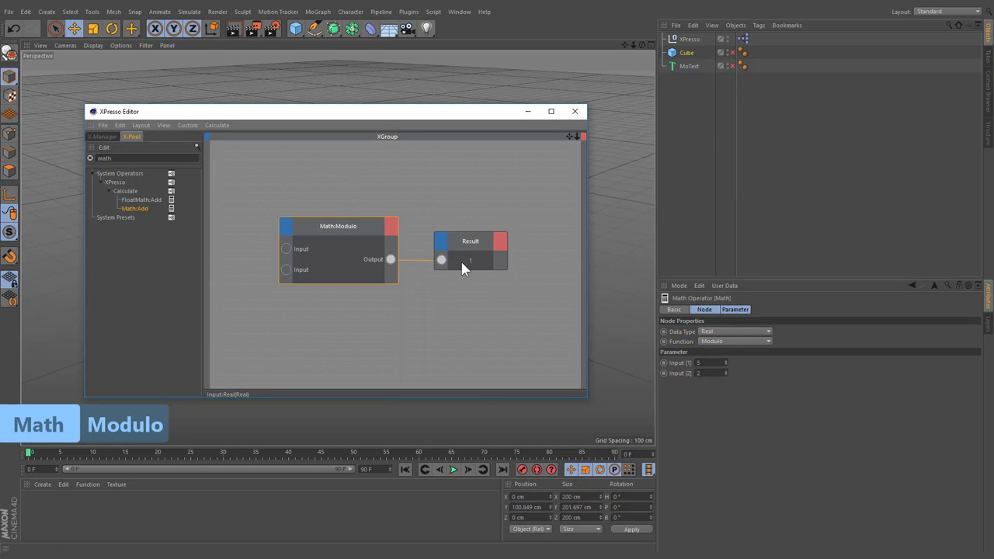
click(687, 365)
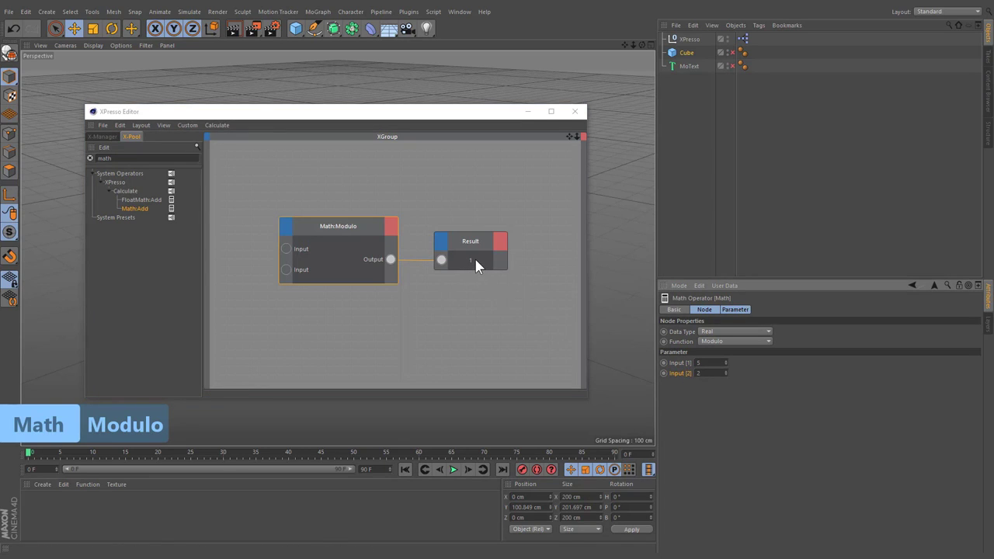
click(709, 362)
click(710, 373)
text(3)
key(Return)
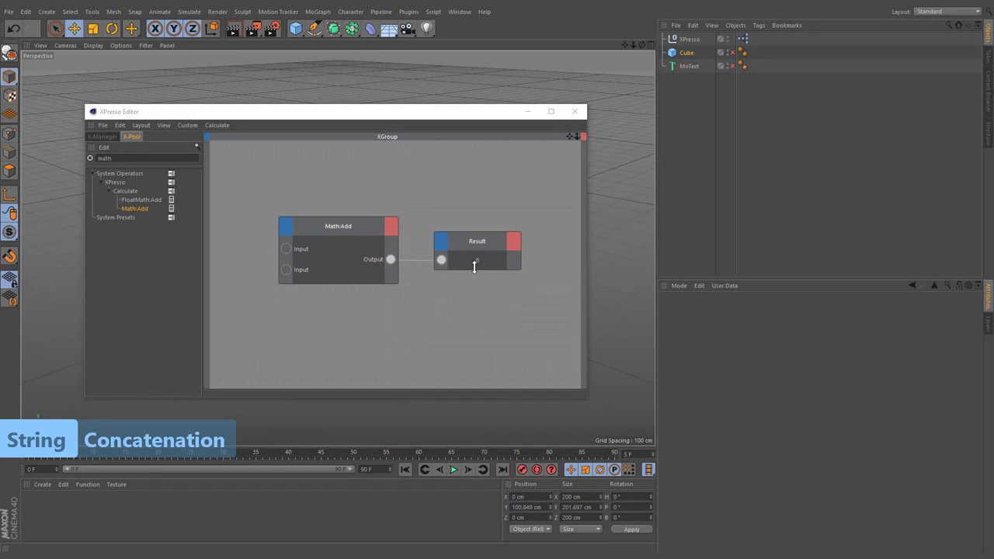
- Change the Data Type of both the Result node and the Math:Add node to String
click(475, 266)
click(717, 332)
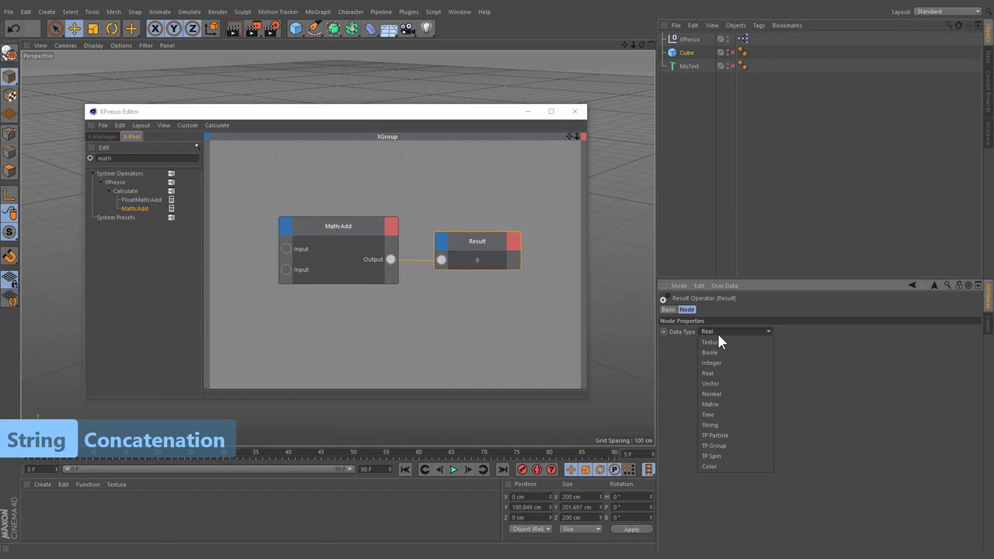
click(723, 425)
click(367, 281)
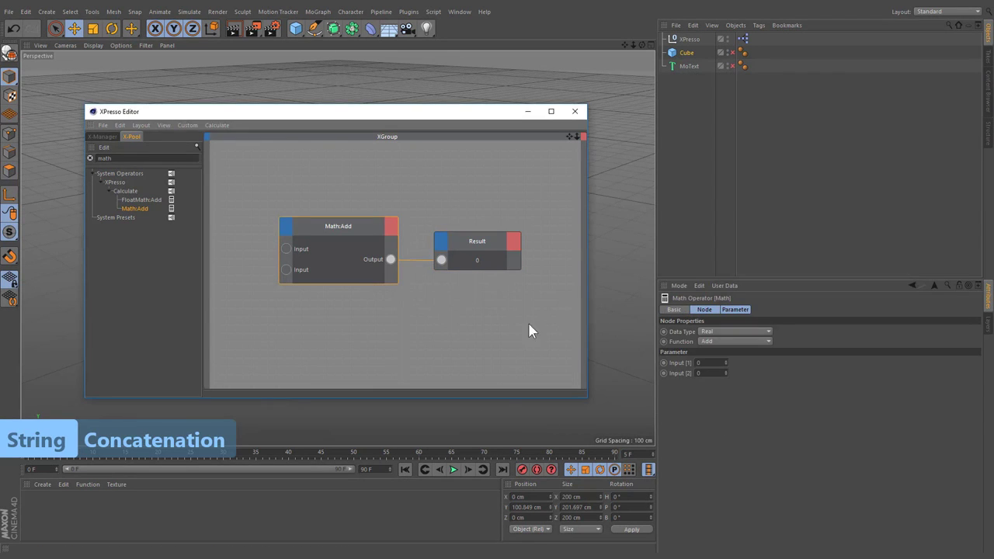
click(708, 332)
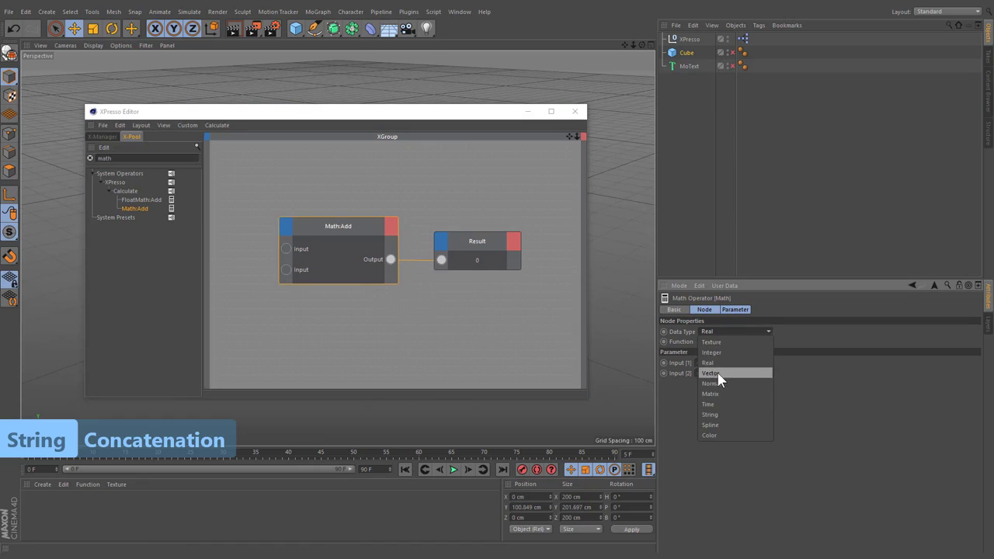
click(716, 416)
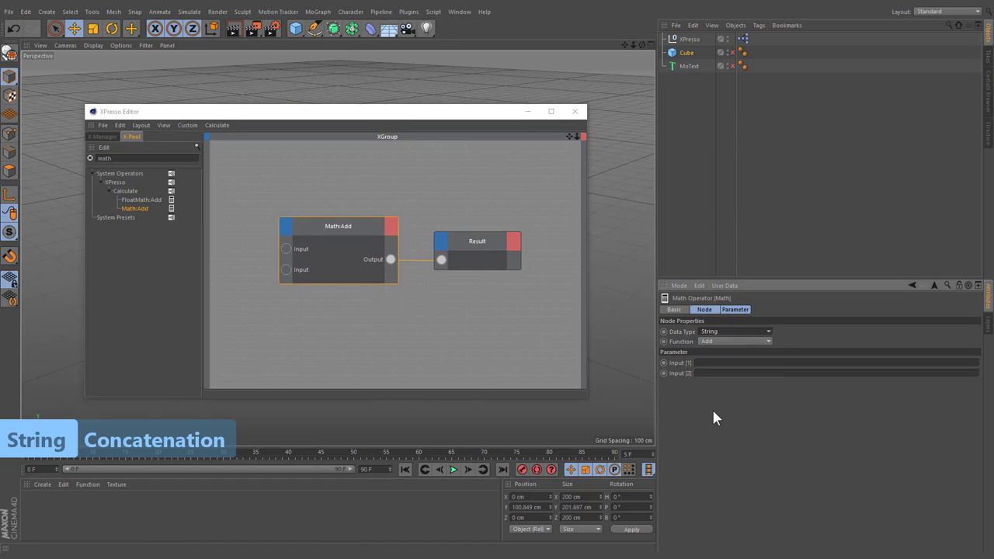
- Enter "snow" as Input [1] and "ball" as Input [2] of the Math:Add node
click(707, 362)
text(snow)
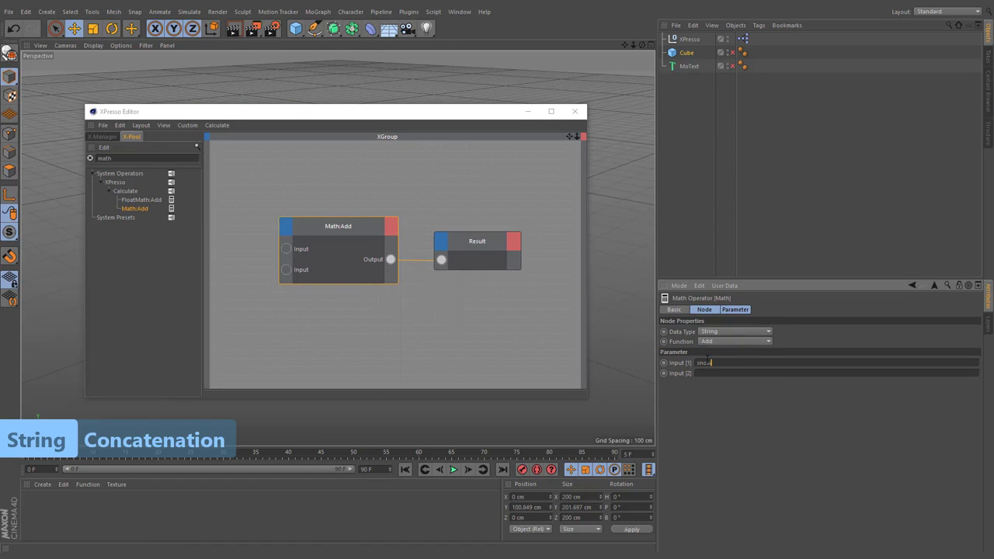
key(Tab)
text(ball)
key(Return)
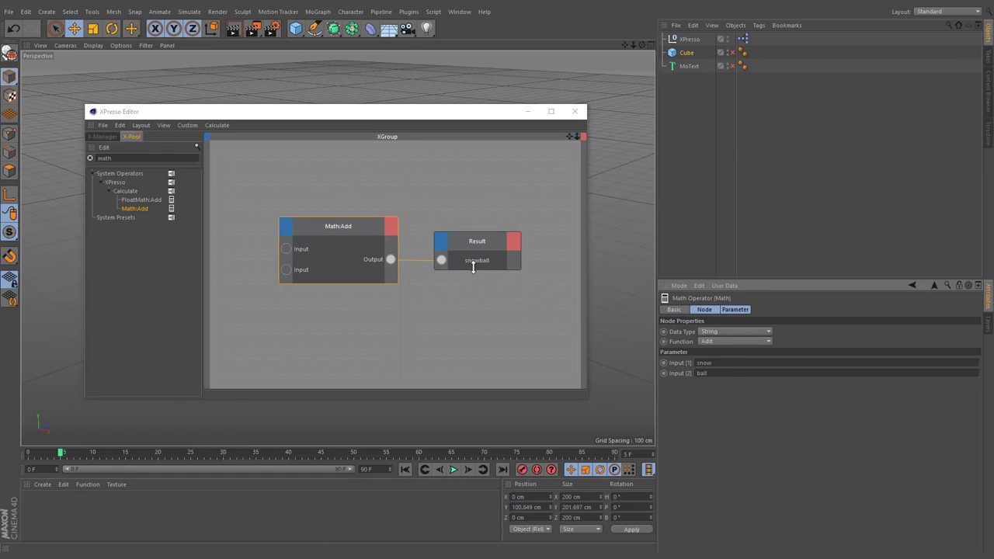
- Replace the Math:Add node's string inputs with 5 for Input [1] and 2 for Input [2]
double_click(715, 362)
text(5)
double_click(718, 372)
text(2)
key(Return)
- Change the Result node's Data Type to Real
click(474, 243)
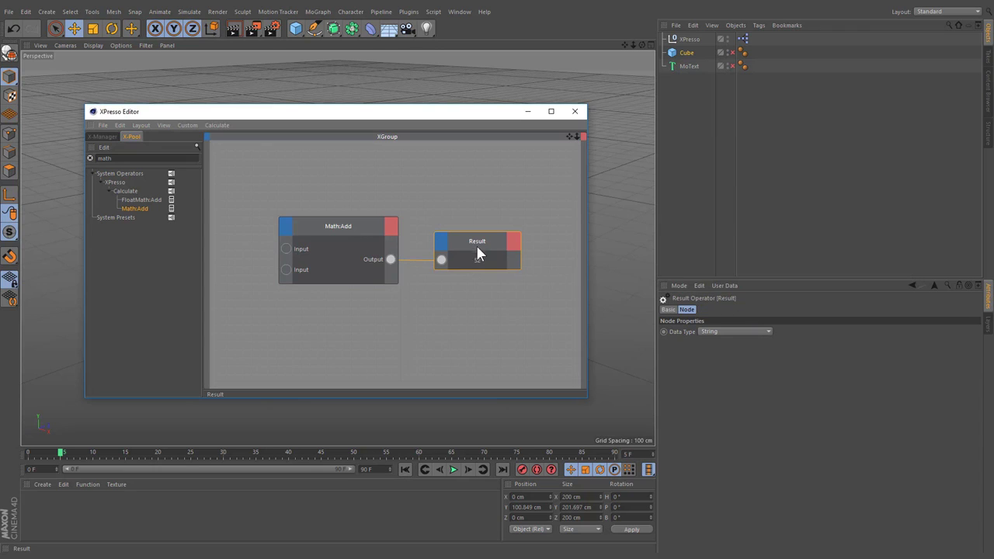
click(735, 331)
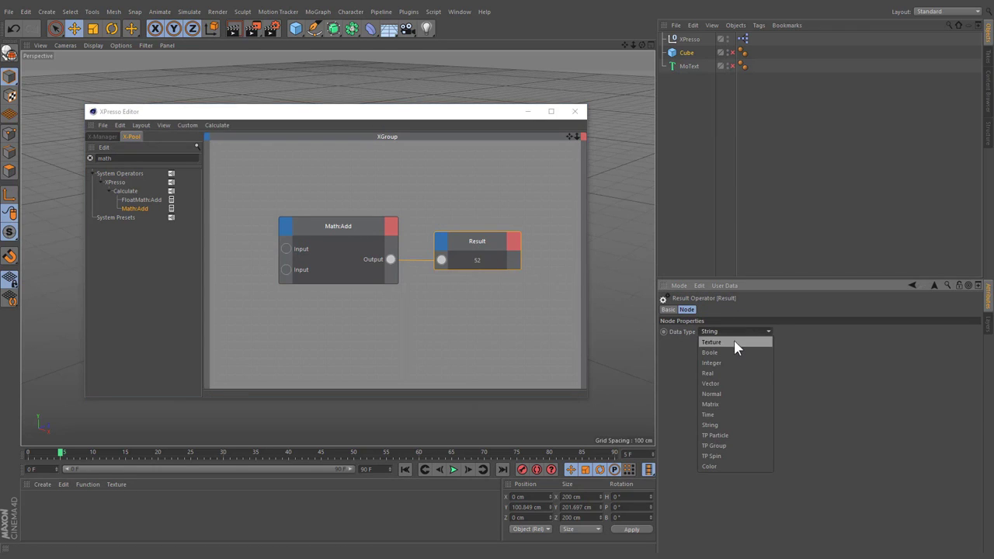
click(732, 373)
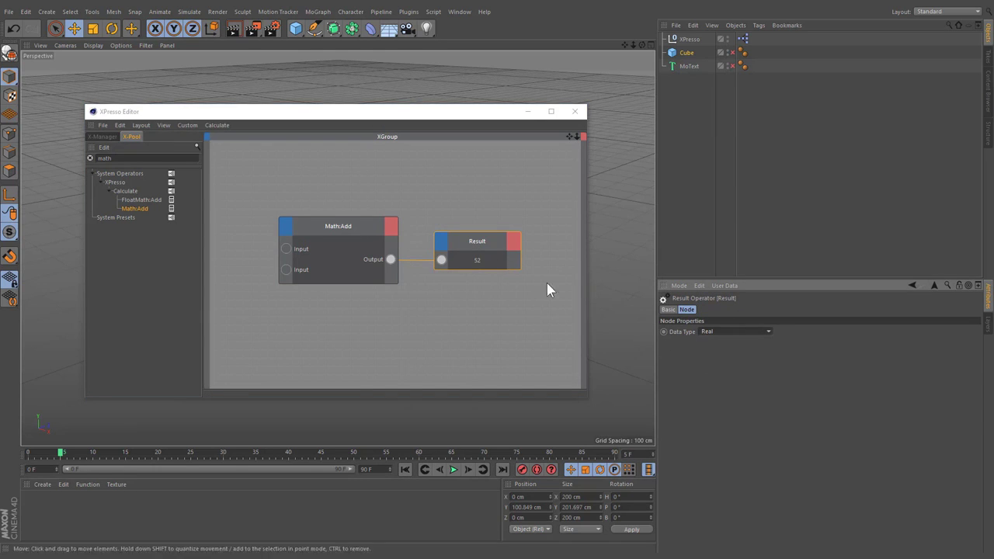
- Set the Math:Add node's Input [1] to "p" and Input [2] to "i"
click(354, 274)
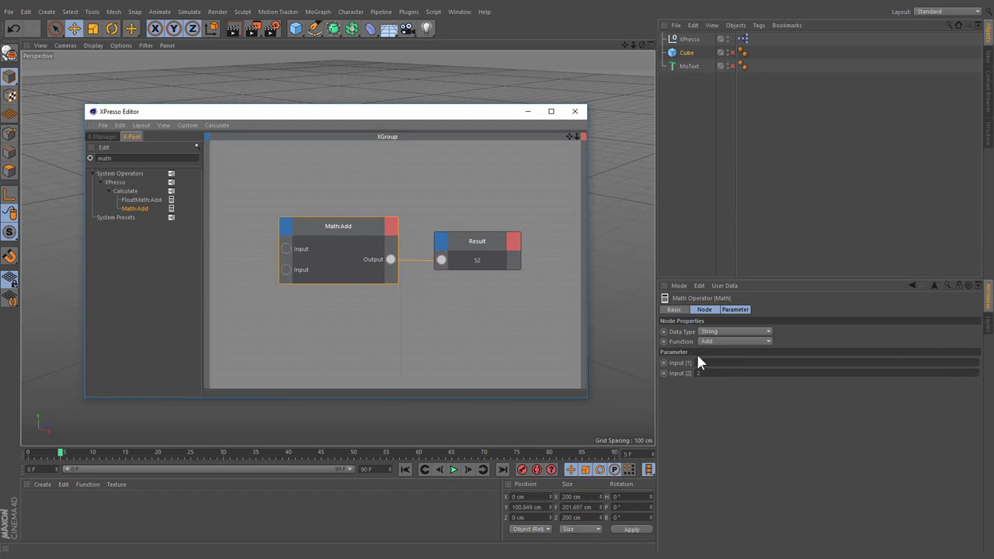
click(728, 362)
text(p)
click(729, 372)
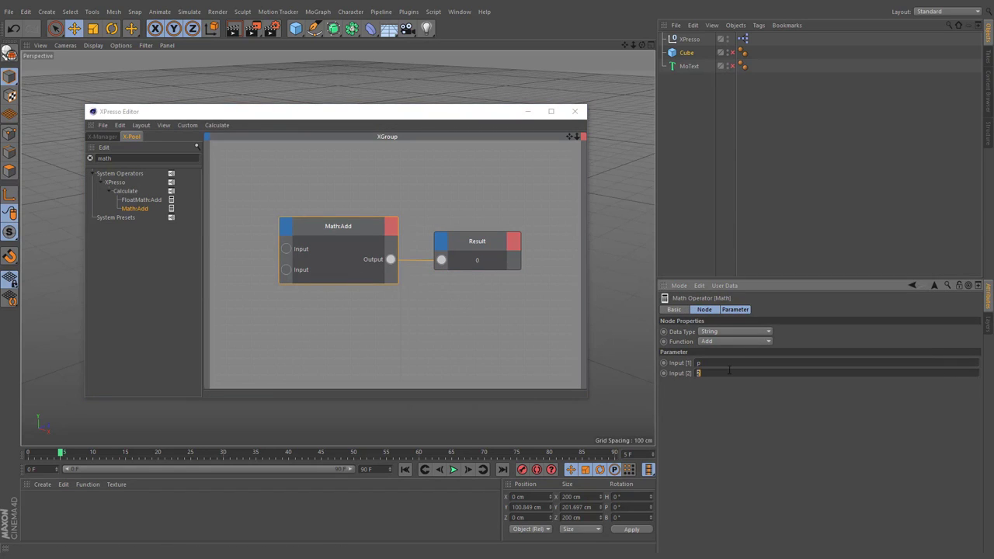
text(i)
- Switch the Result node's Data Type back to String
click(480, 268)
click(710, 332)
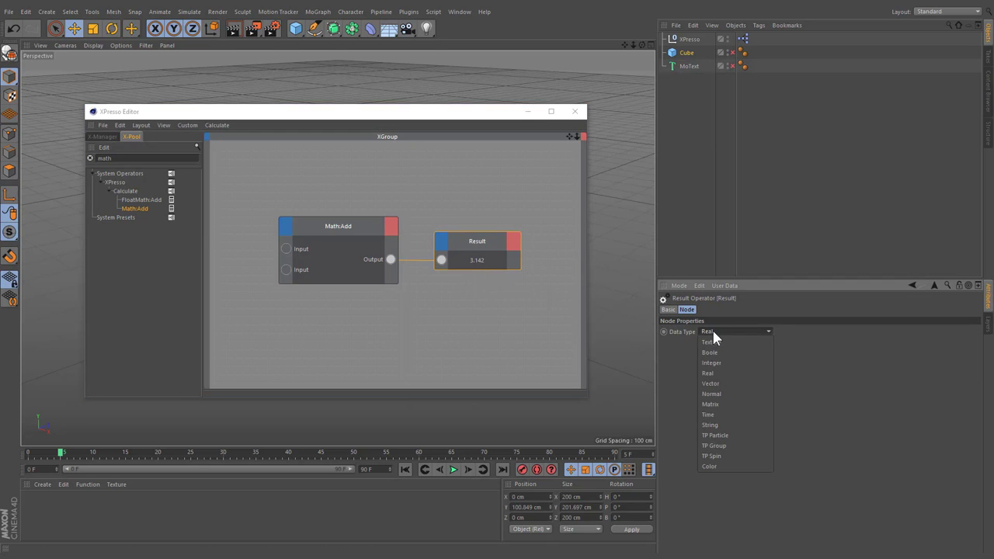
click(719, 424)
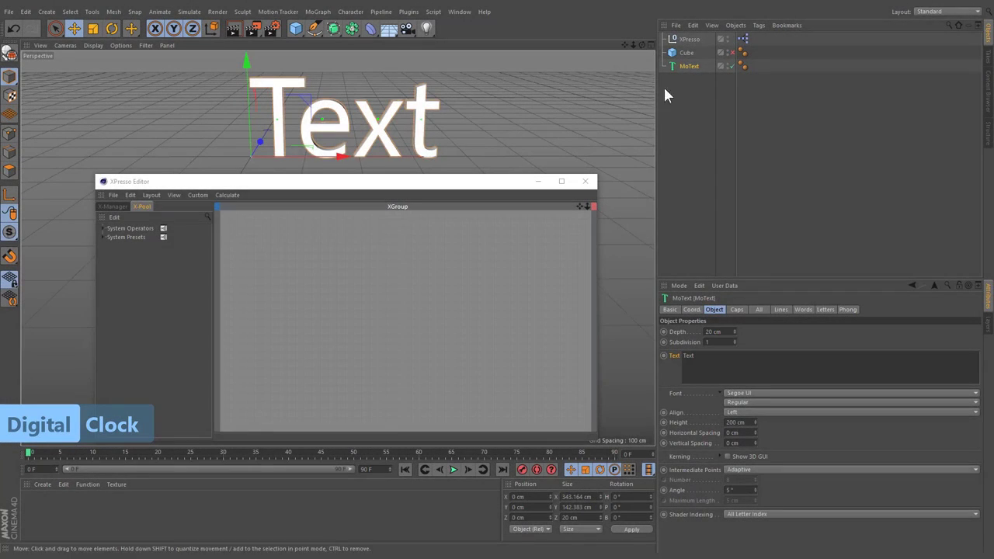
- Add a MoText node with a Text input port and wire a new Math:Add node's Output to it
drag(676, 66, 550, 322)
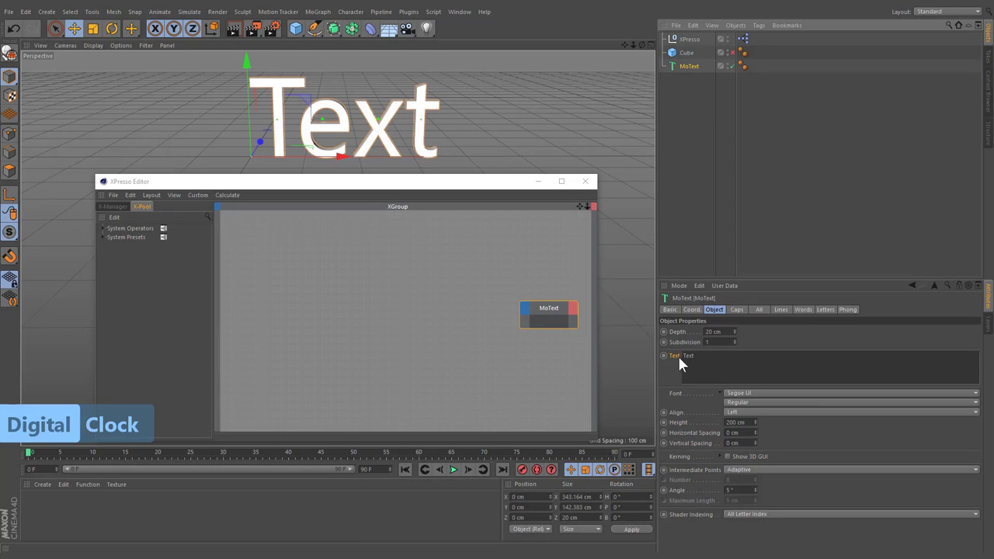
drag(677, 356, 527, 330)
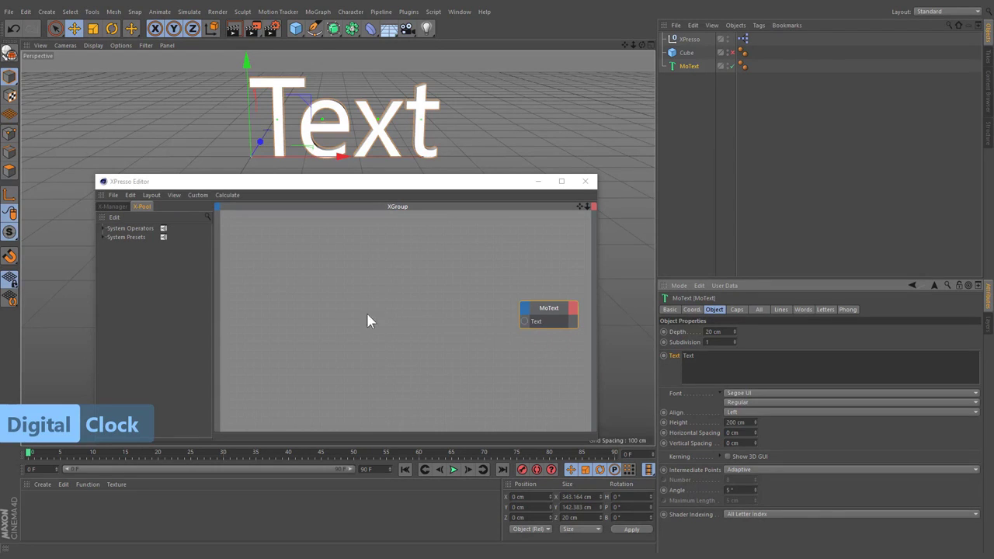
click(207, 217)
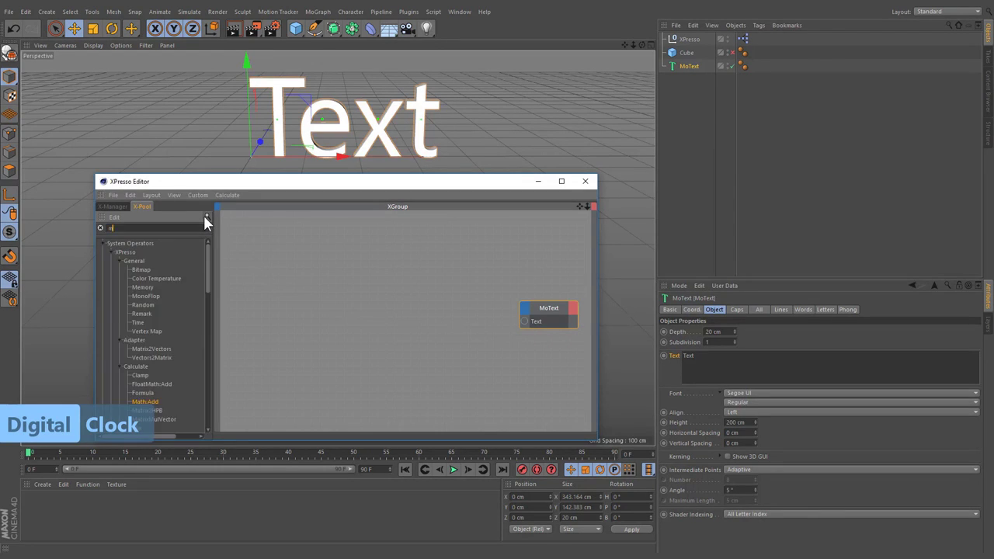
text(math)
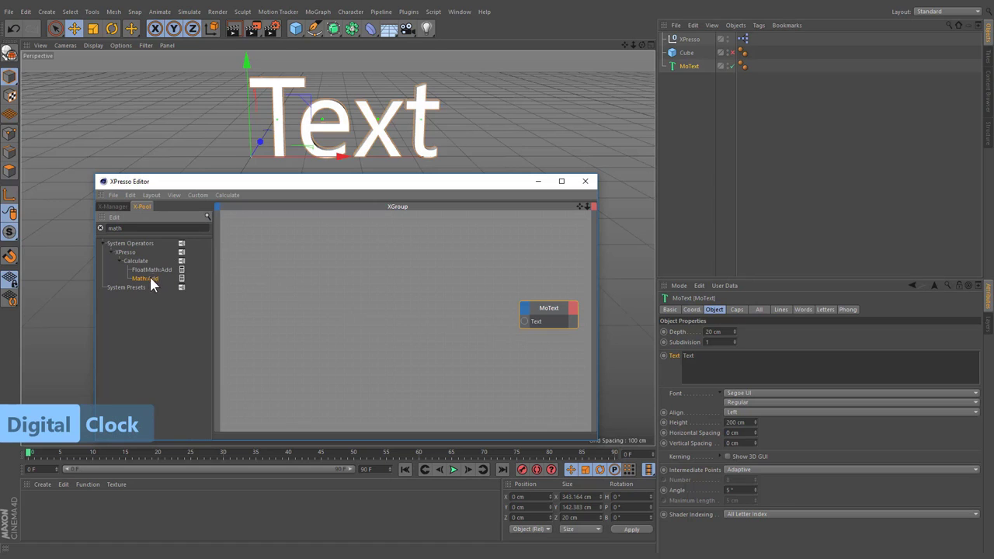
drag(149, 277, 365, 274)
drag(402, 275, 437, 299)
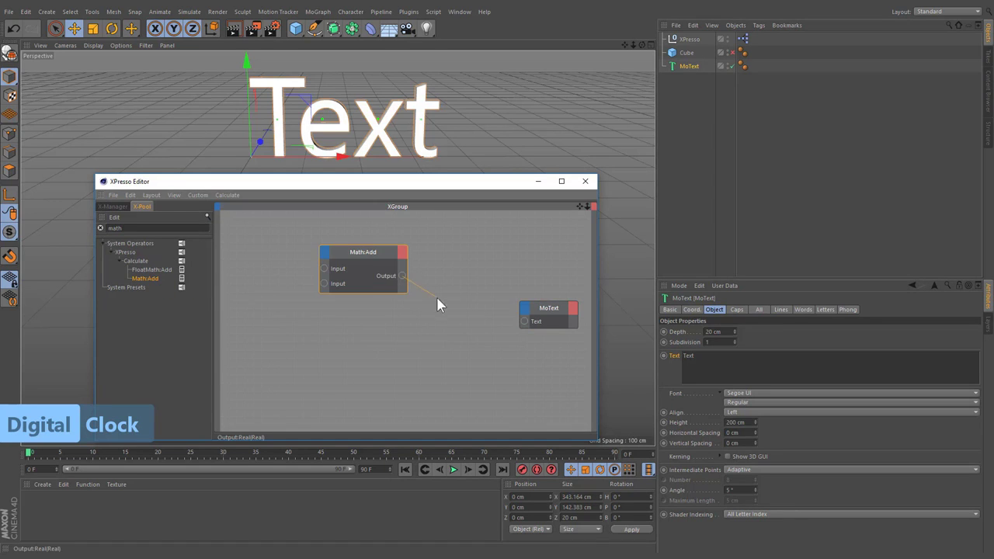
drag(522, 319, 524, 321)
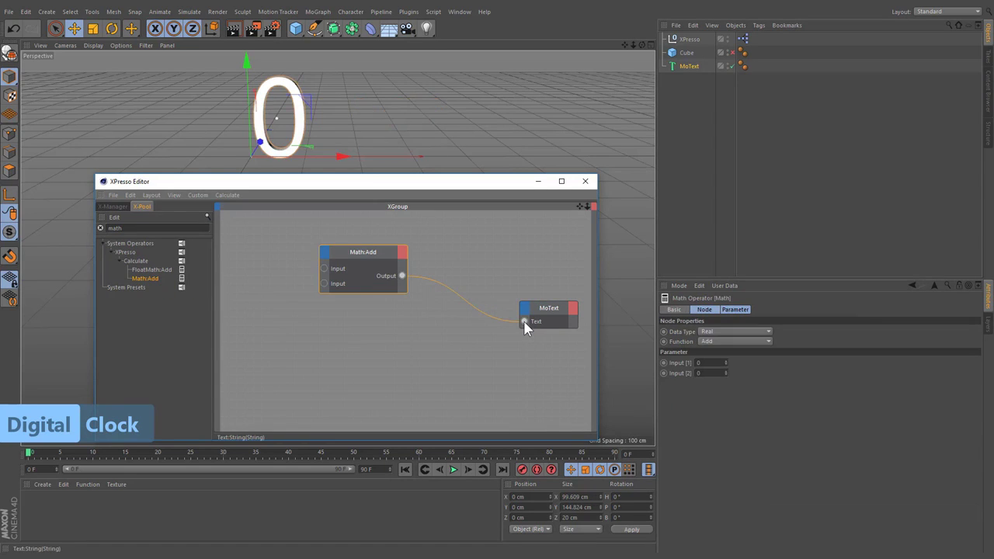
- Set the Math node's Data Type to Integer, its Function to Modulo and Input [2] to 60
click(715, 332)
click(719, 351)
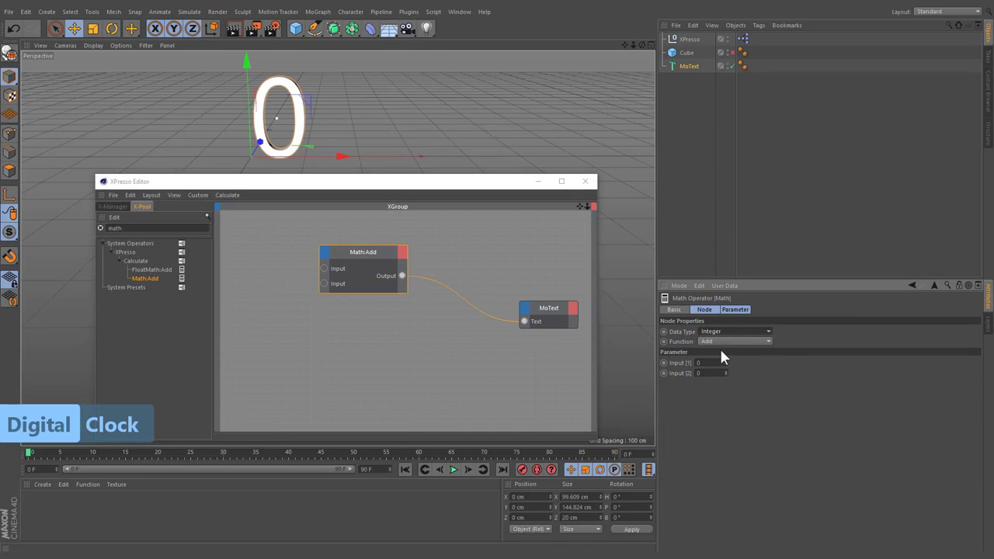
click(735, 350)
click(728, 393)
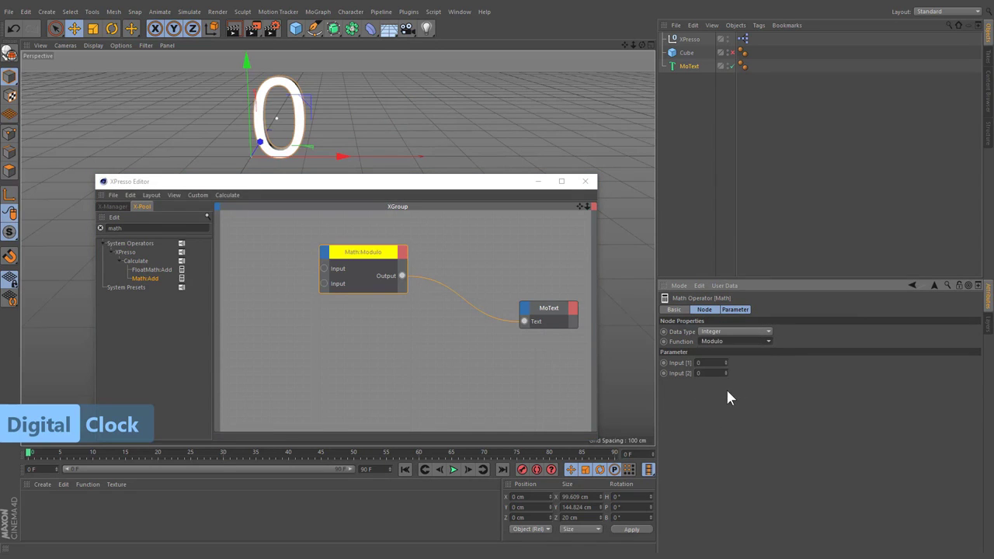
click(721, 373)
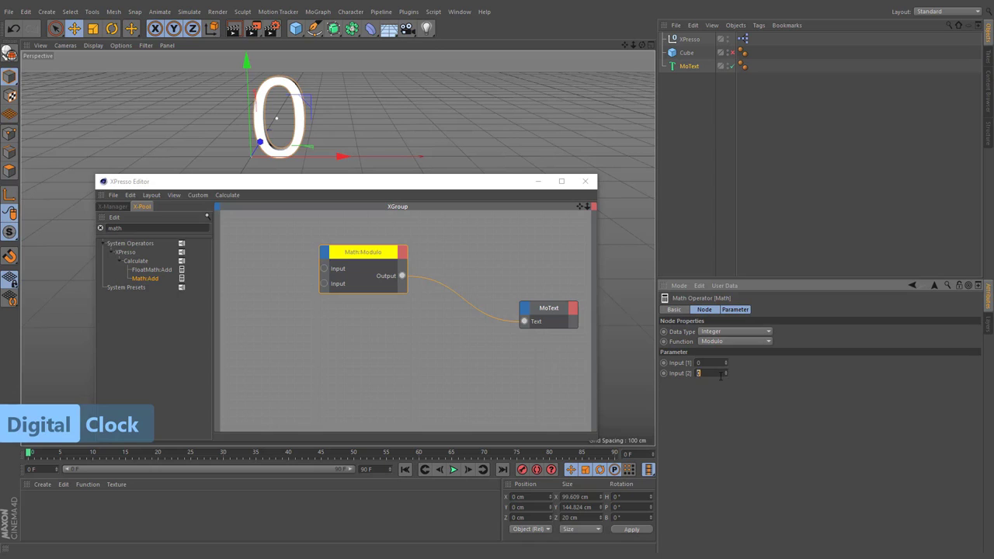
key(Return)
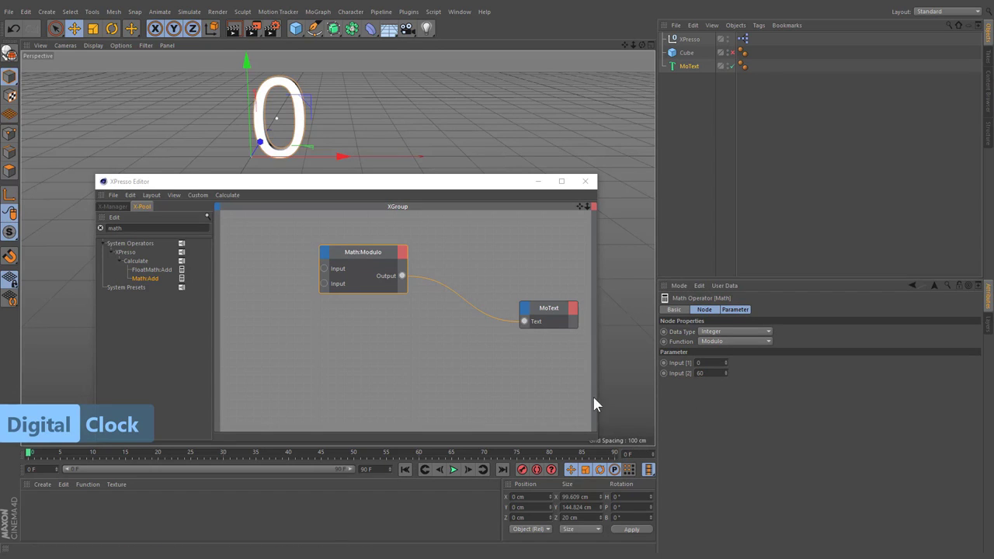
- Bring the project settings in as an Object node and wire its Project Time to Math:Modulo's first Input
click(677, 285)
click(688, 332)
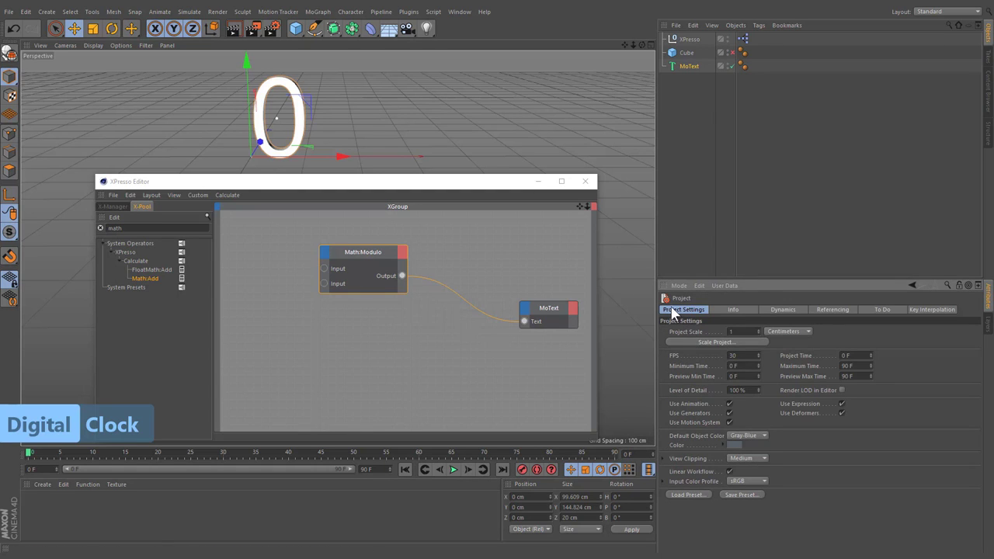
drag(262, 326, 255, 325)
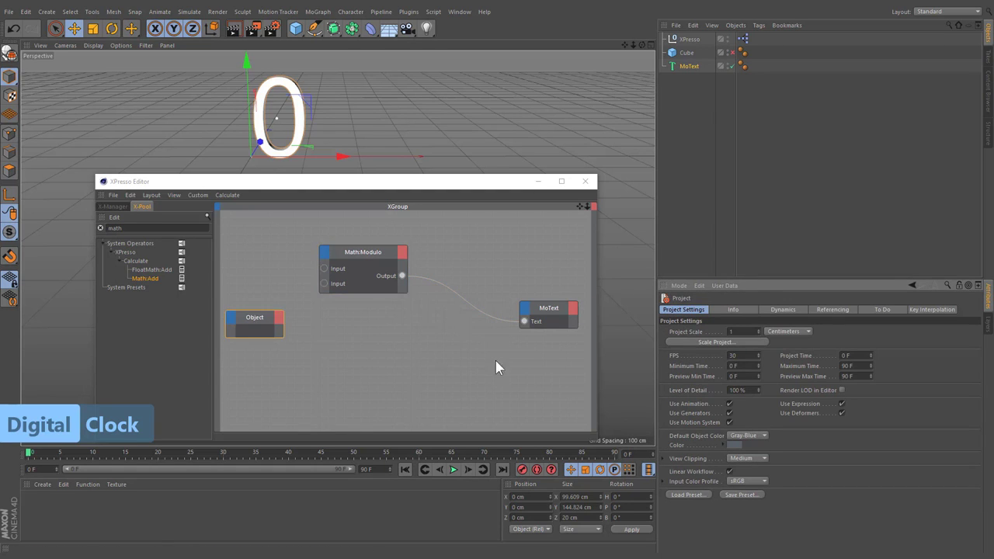
drag(790, 358, 323, 268)
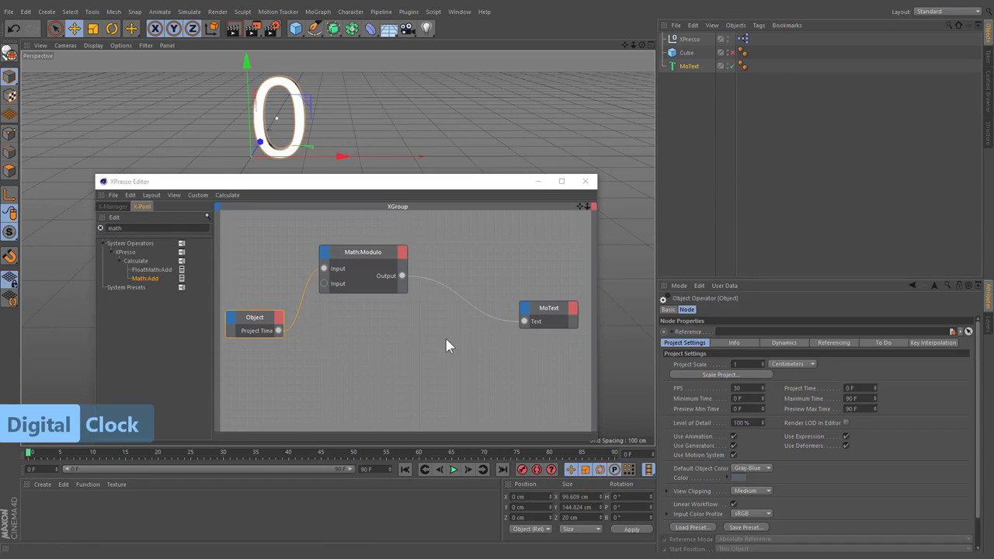
- Check the text at frame 30, extend the timeline's end to 5400 frames and scrub through it
double_click(743, 388)
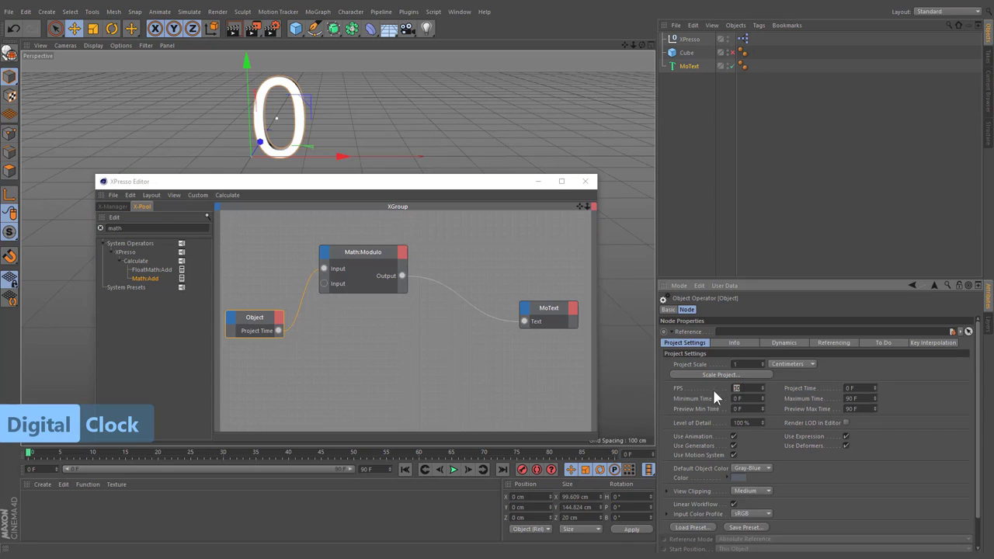
click(223, 456)
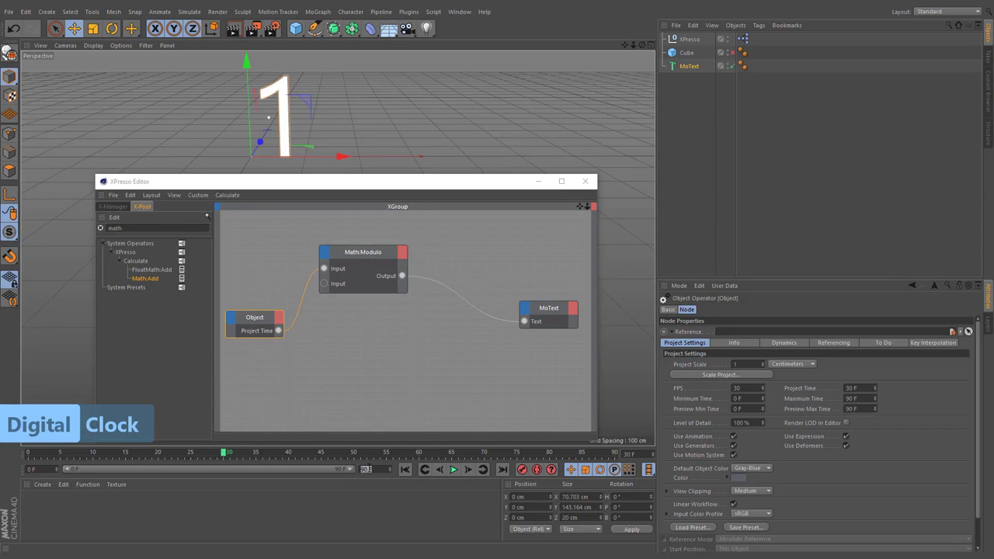
text(5400)
key(Return)
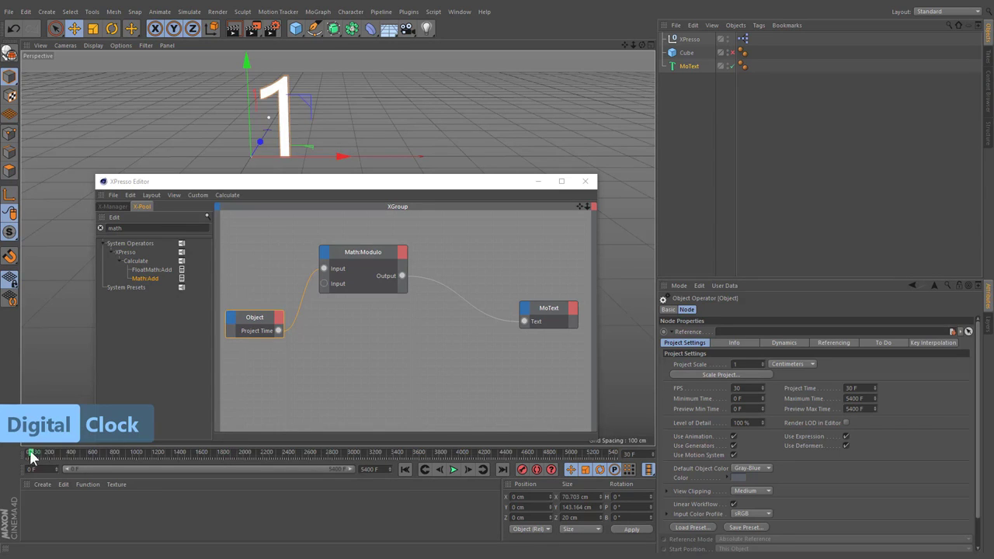
drag(31, 456, 621, 450)
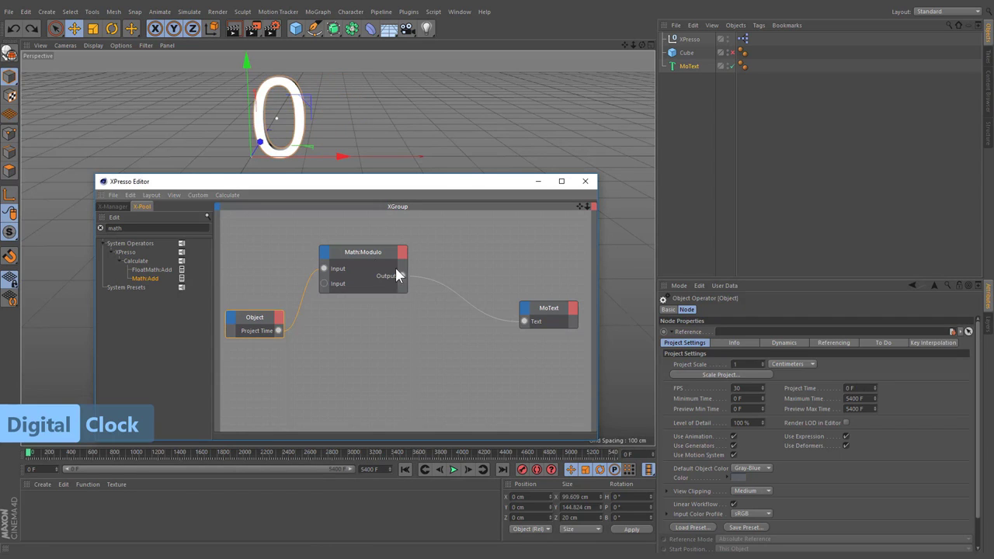
- Duplicate the Math:Modulo node below the original and change the copy's Function to Divide
ctrl+drag(366, 252, 364, 351)
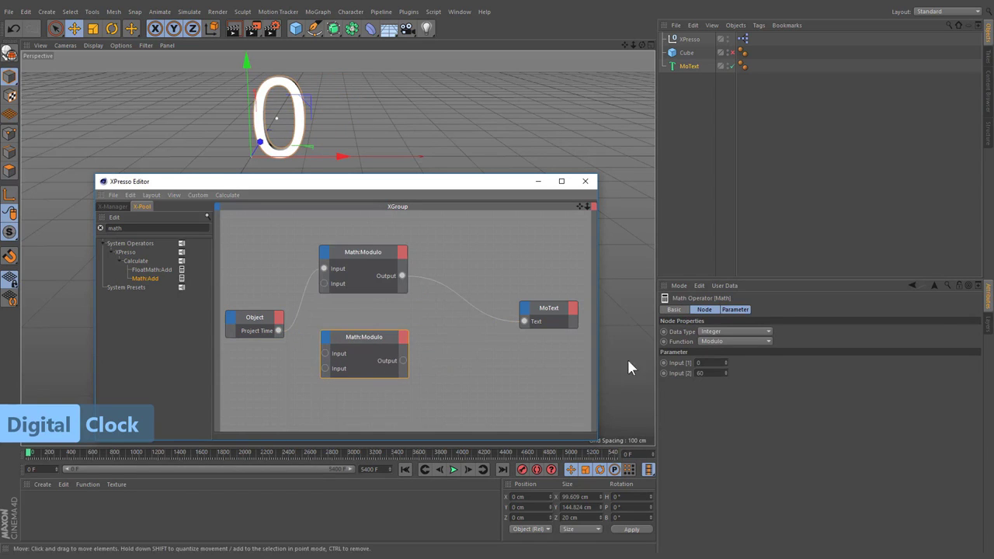
click(721, 341)
click(713, 379)
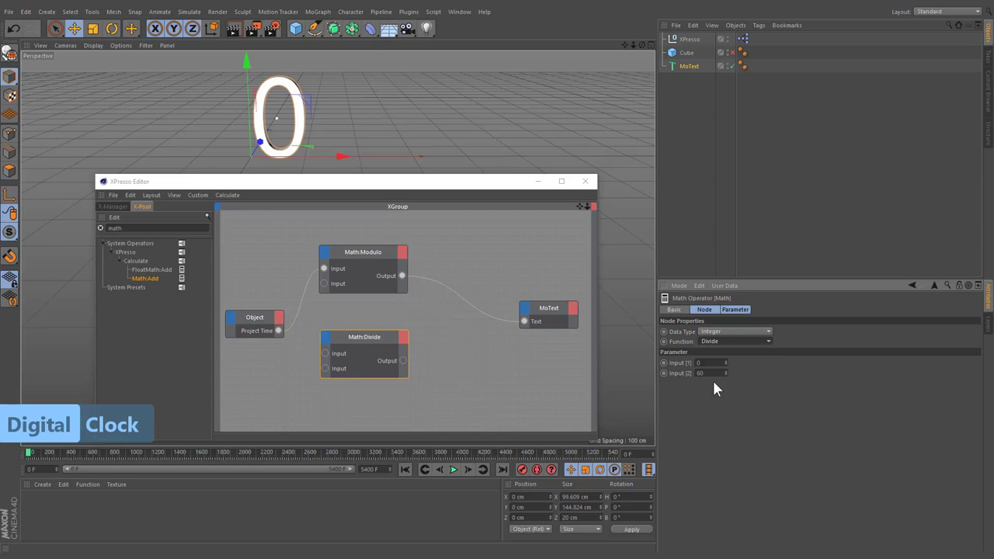
- Wire Project Time to Math:Divide's first Input and its Output to MoText's Text, and scrub the timeline to frame 5400
drag(279, 332, 324, 353)
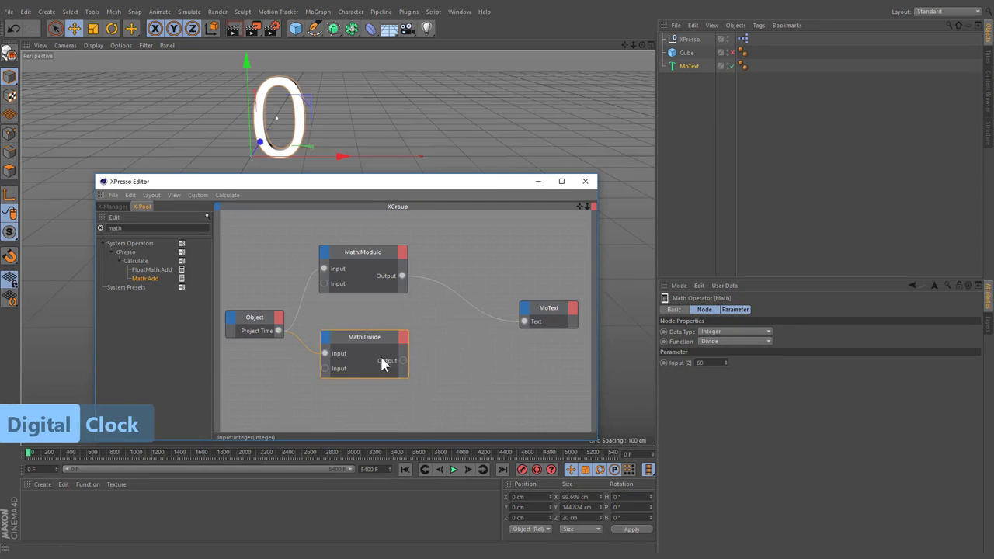
drag(404, 361, 525, 322)
drag(33, 451, 75, 456)
drag(167, 454, 624, 459)
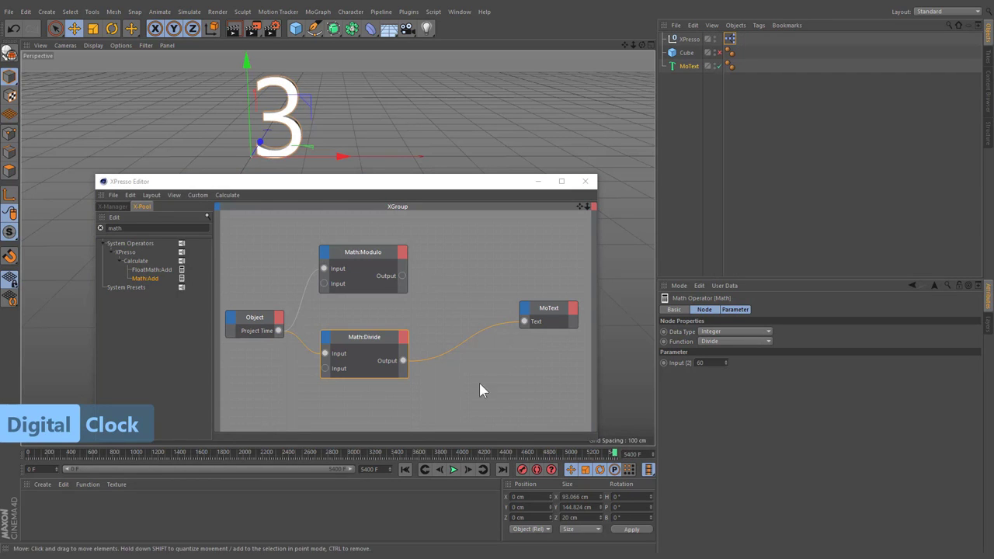
- Duplicate the Math:Divide node, set the copy's Function to Add and Data Type to String, and add a third Input port
ctrl+drag(364, 337, 460, 311)
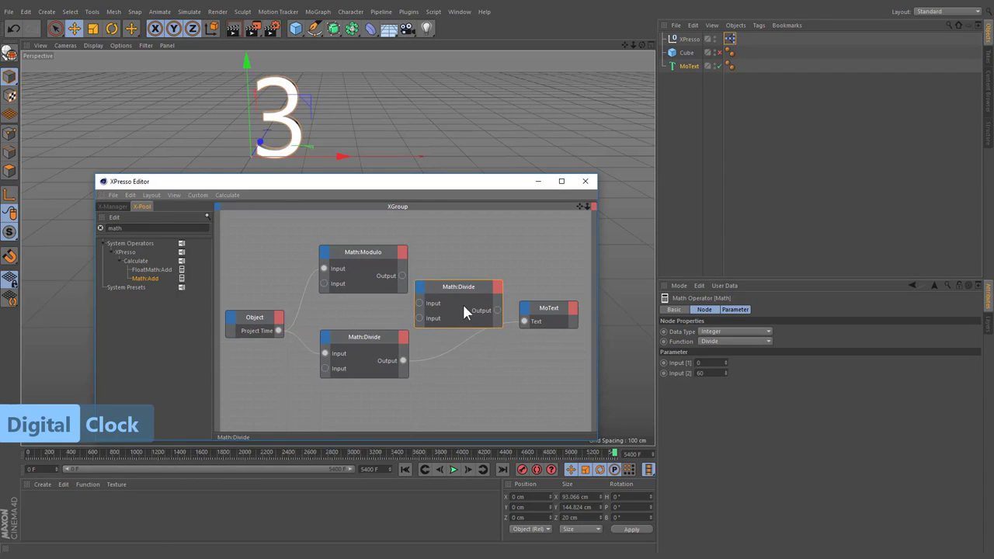
click(713, 341)
click(714, 353)
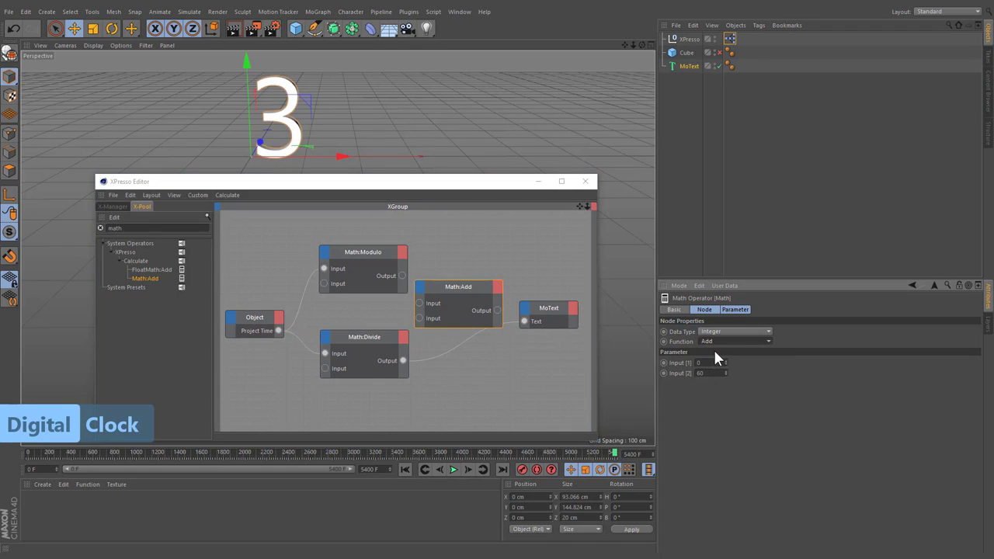
click(716, 331)
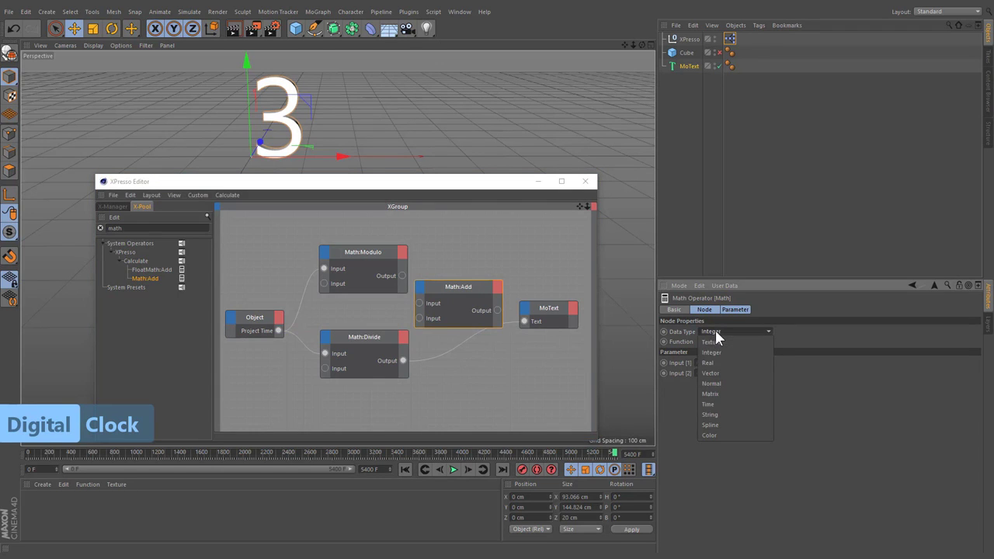
click(721, 415)
click(425, 286)
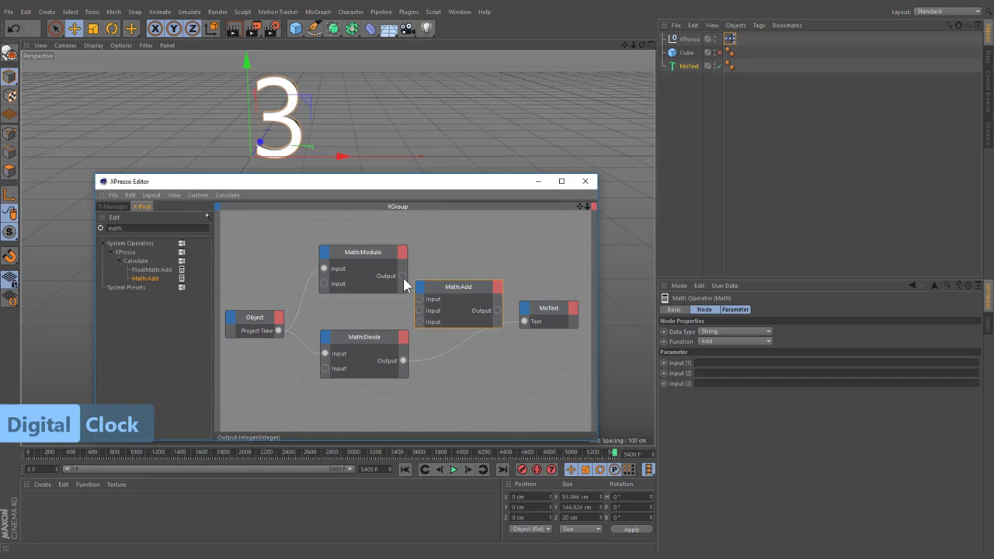
- Wire Math:Divide's Output to Math:Add's first Input, Math:Modulo's Output to its third, and Math:Add's Output to MoText's Text
drag(402, 276, 404, 360)
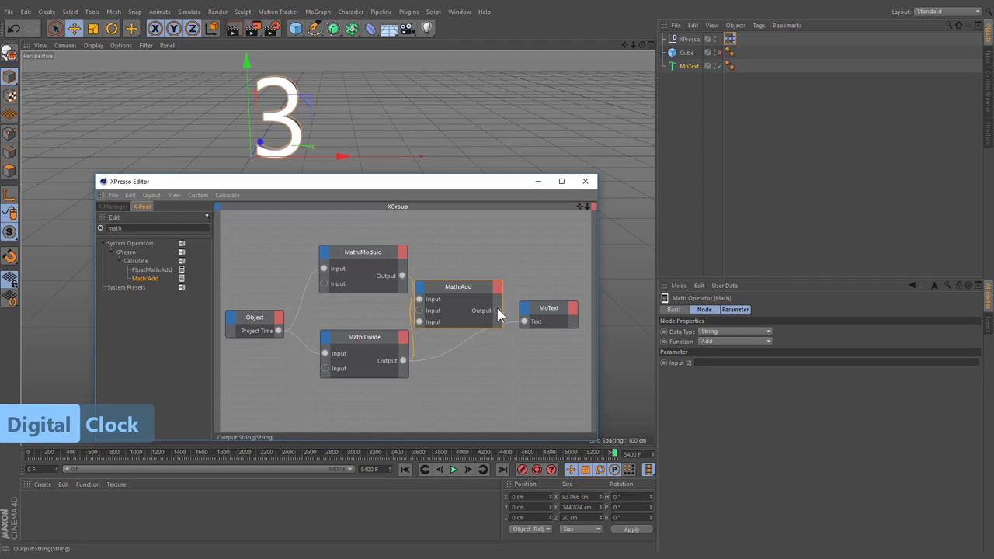
drag(522, 322, 523, 322)
- Set Math:Add's Input [2] to a colon as separator, scrub back through the timeline and play the animation to check the clock
click(738, 366)
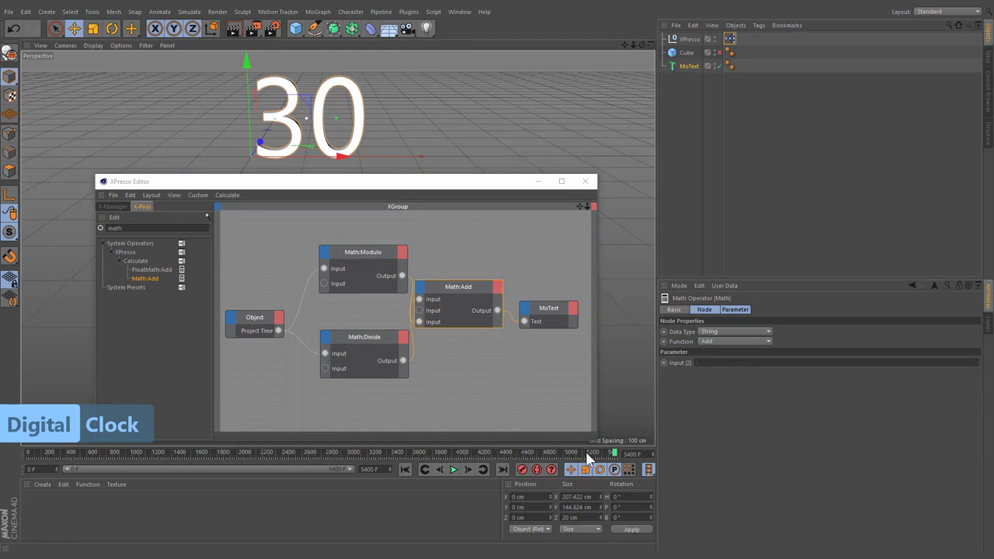
drag(586, 454, 412, 461)
click(450, 470)
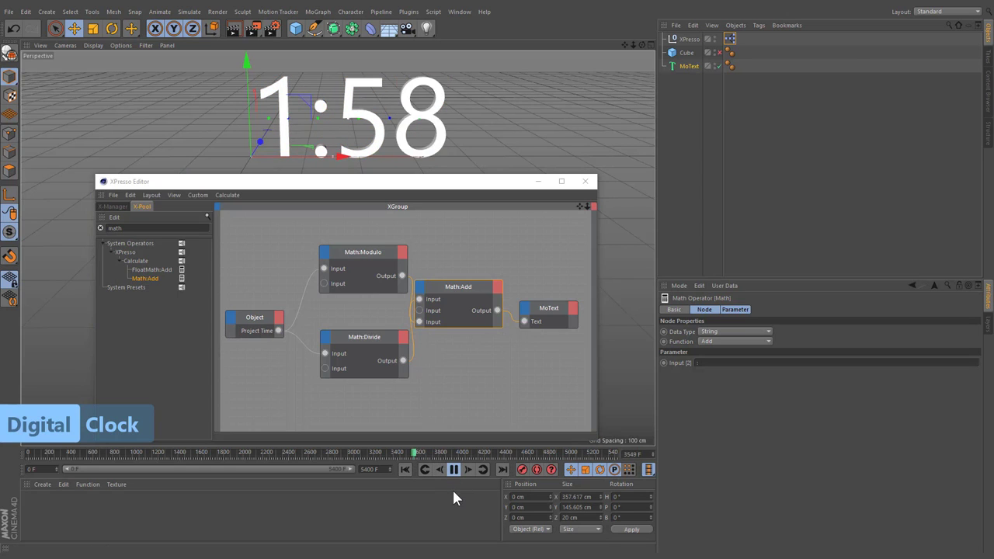